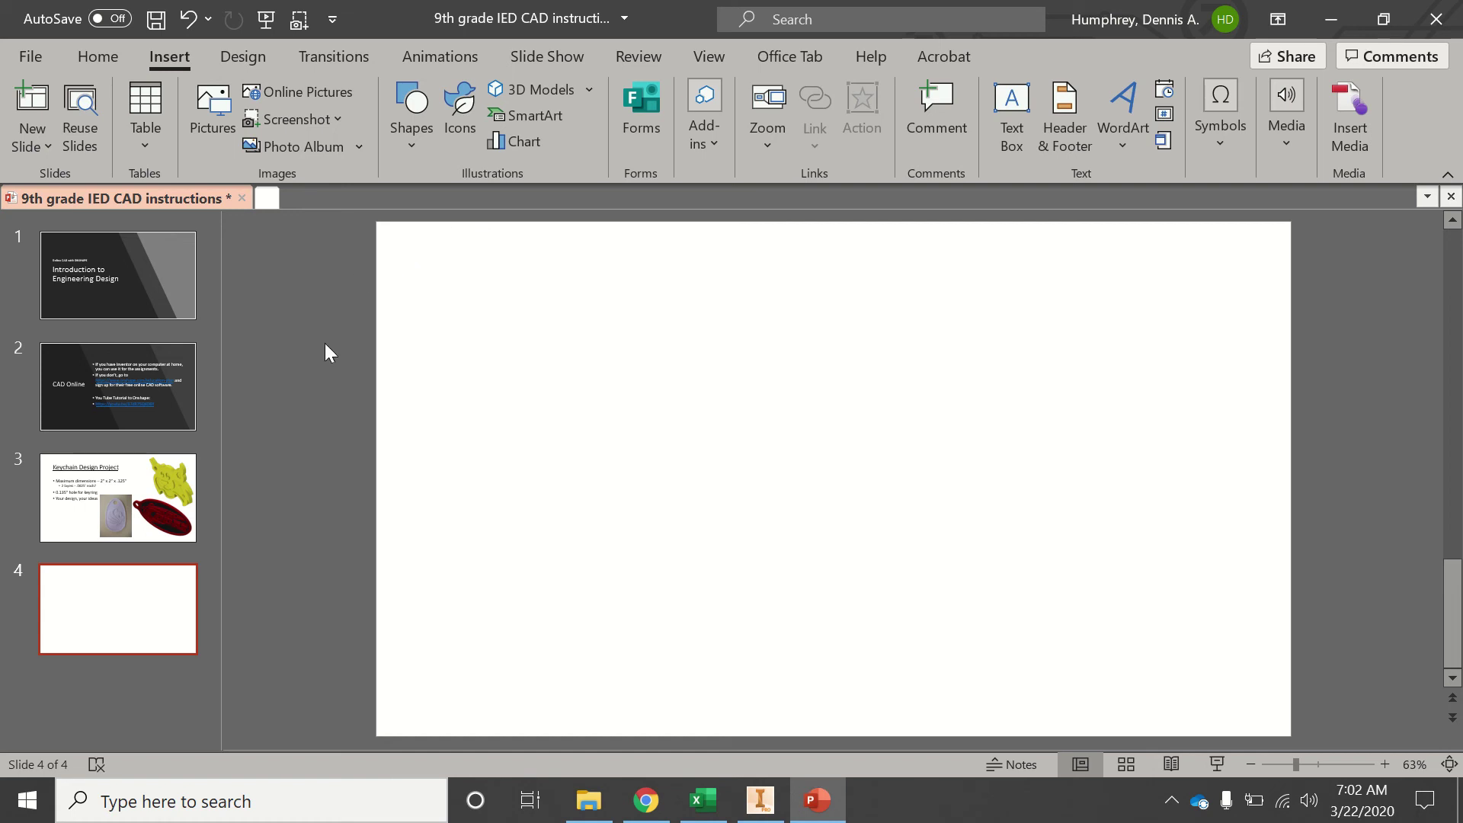
- Show slide 2, 'CAD Online', with its Onshape education-plan link
left_click(160, 355)
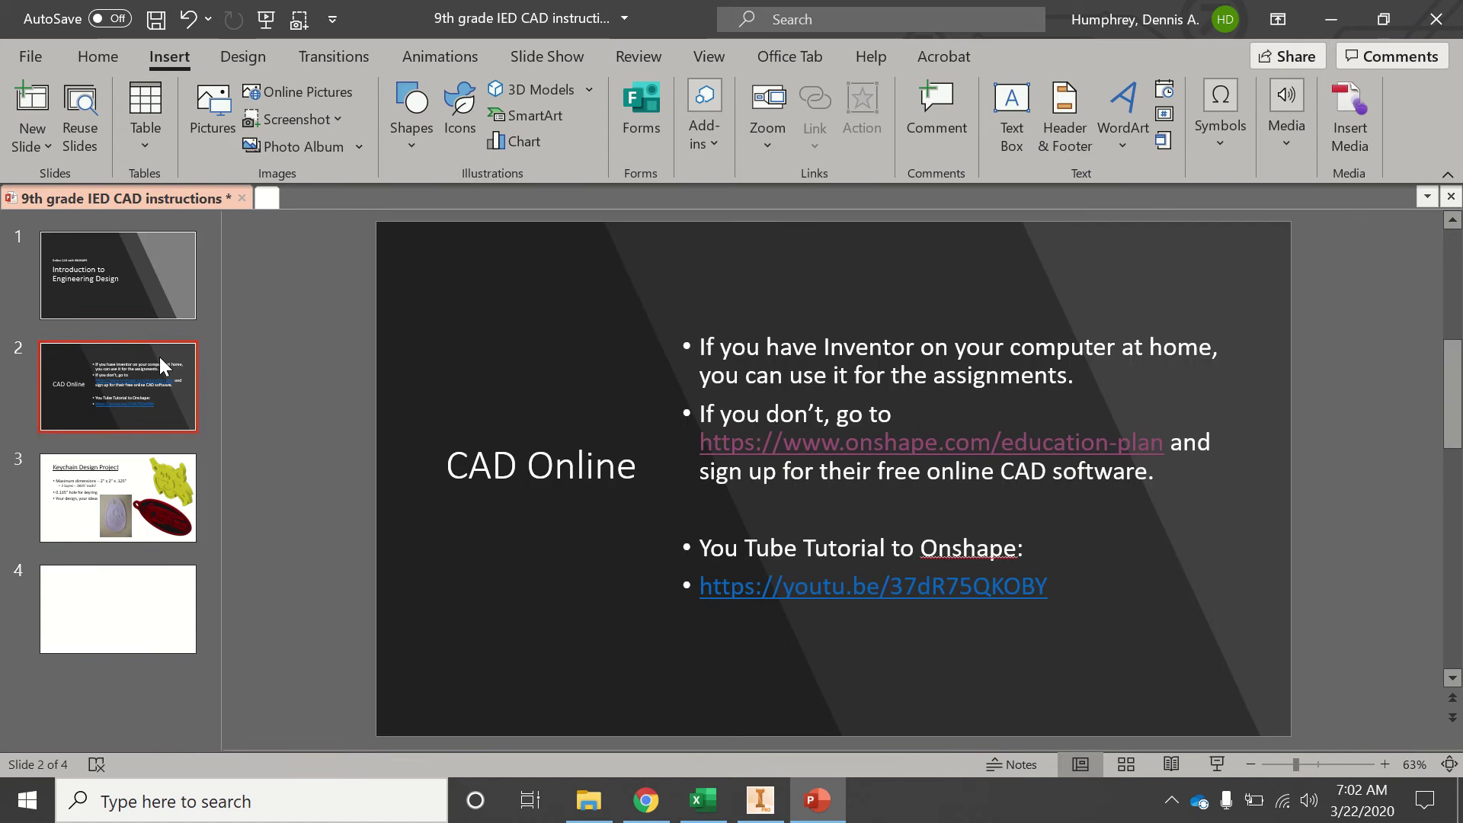
- Follow the onshape.com/education-plan link and scroll through the Sign up for Onshape EDU form
left_click(928, 444, "ctrl")
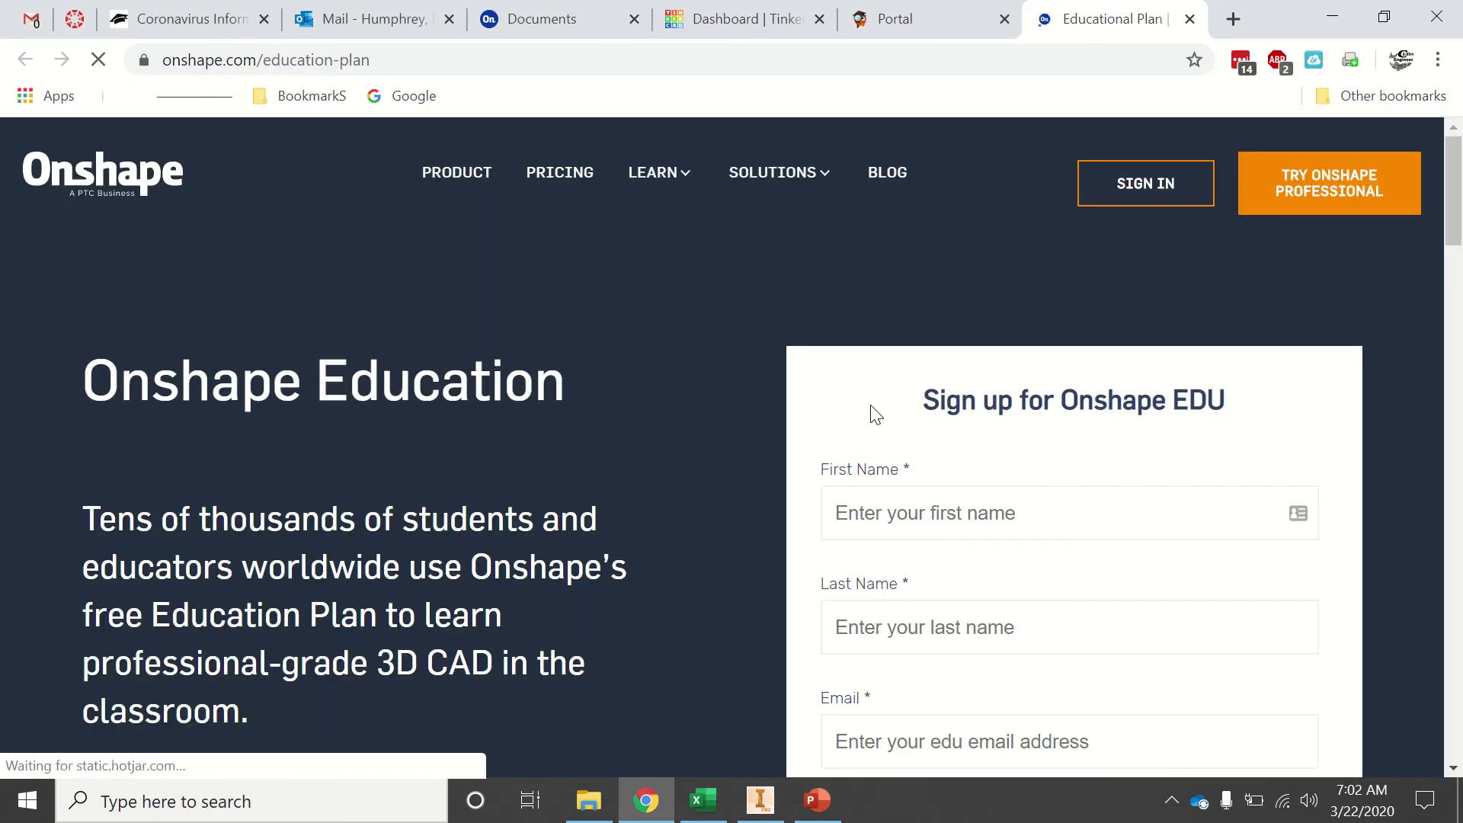
scroll(619, 344, "down", 1)
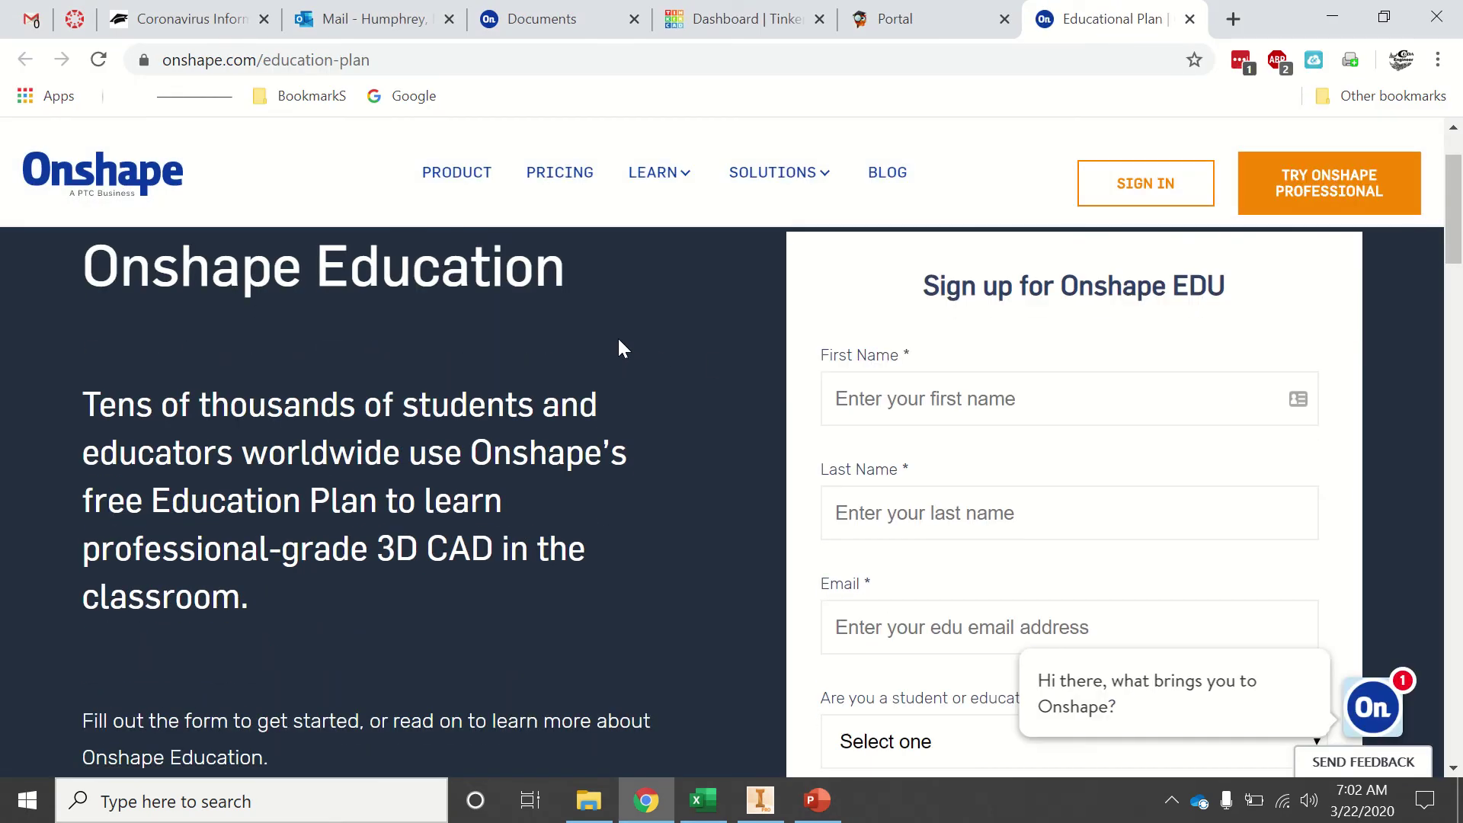
scroll(618, 347, "down", 2)
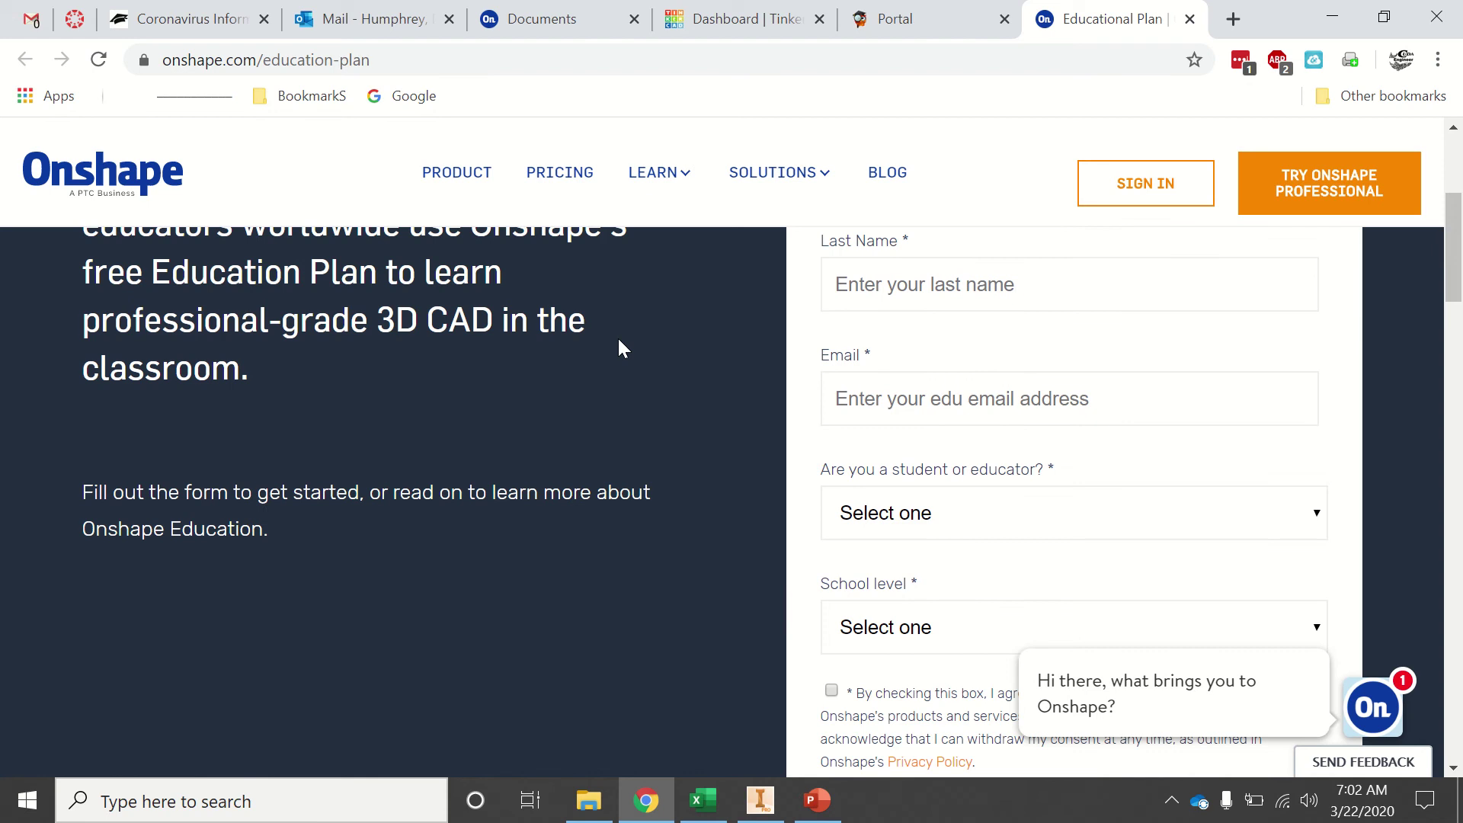
scroll(700, 408, "down", 3)
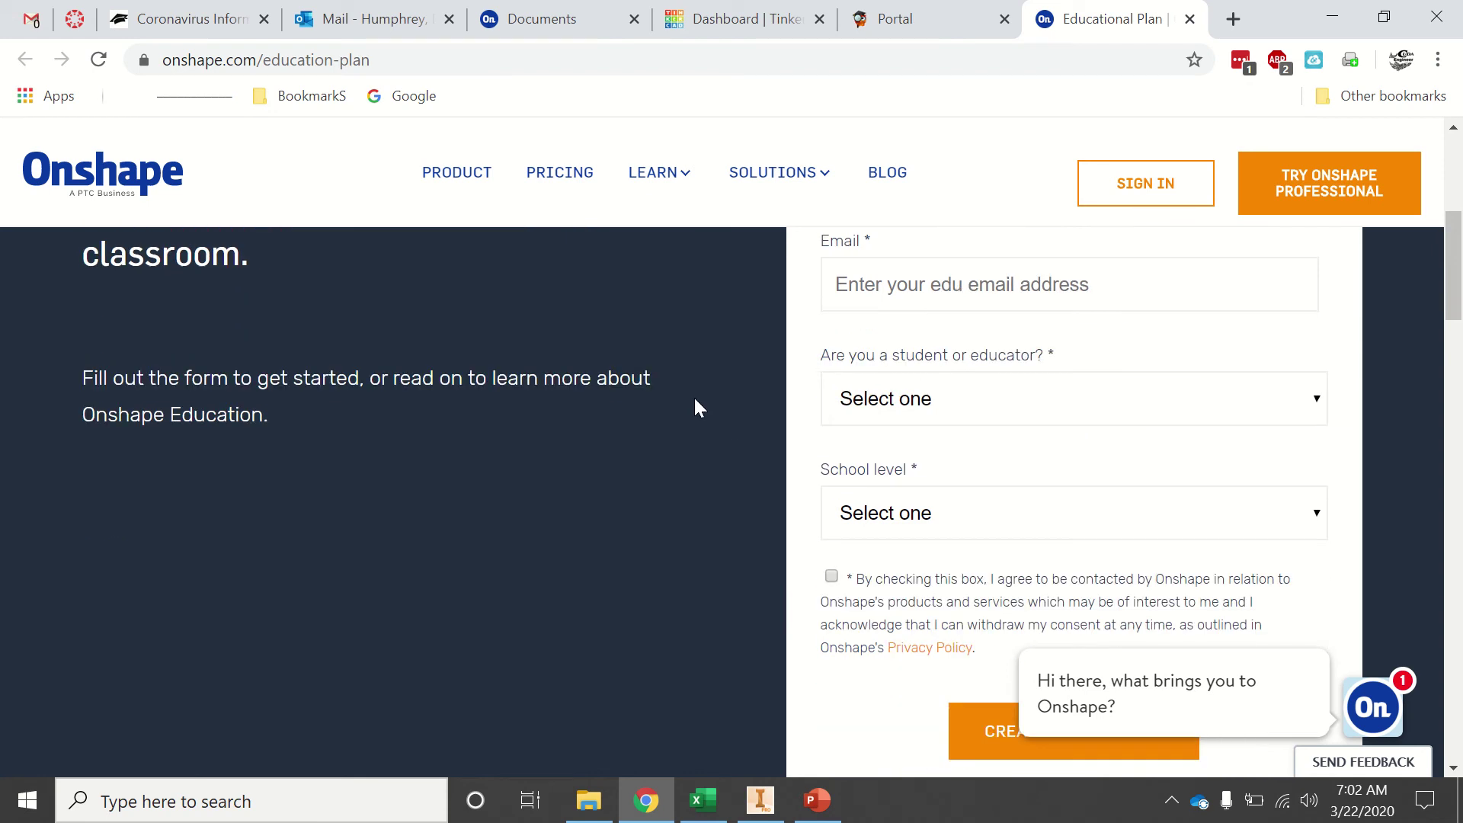
scroll(700, 408, "up", 3)
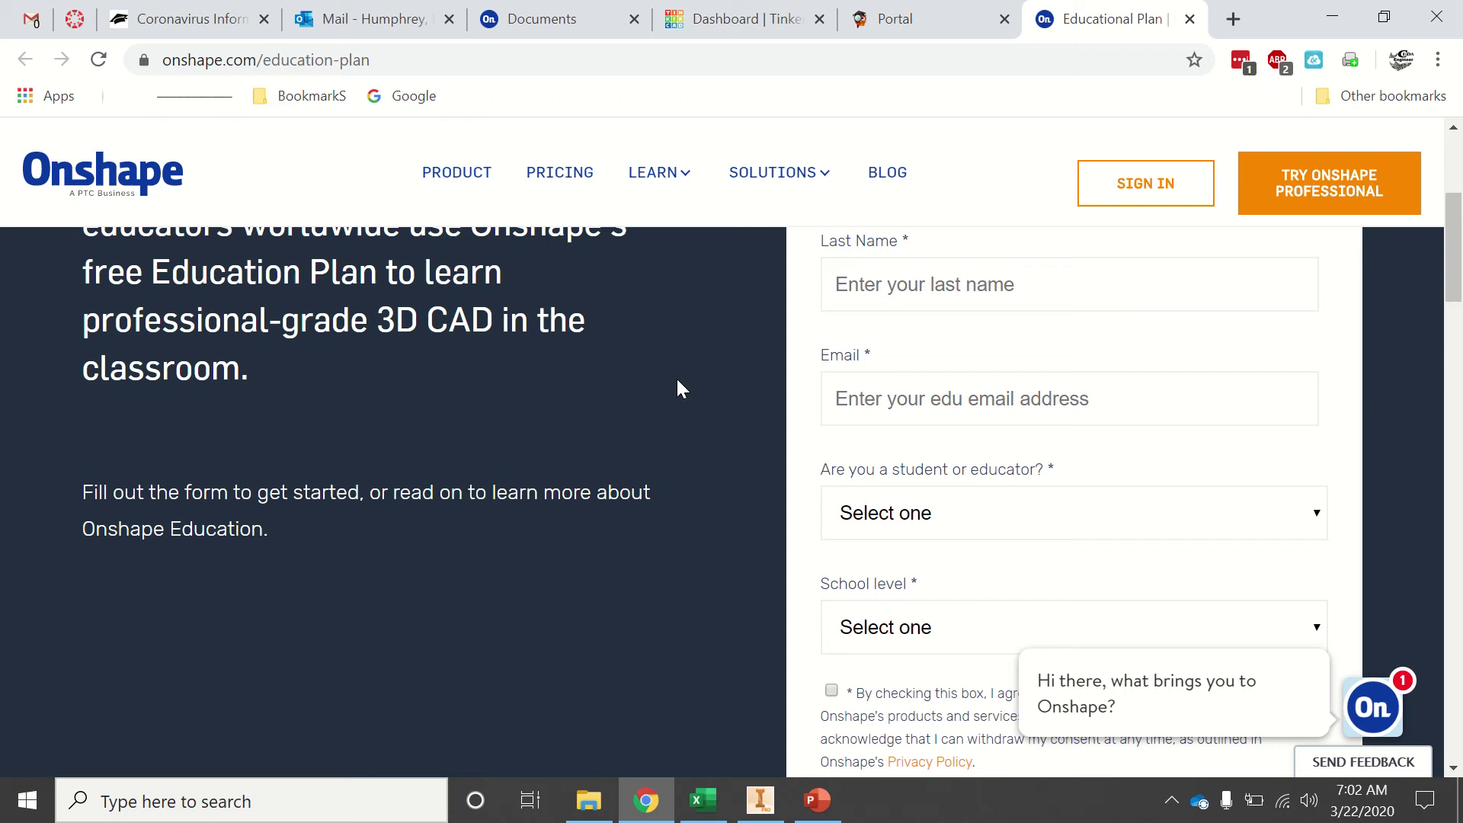
- From the Documents page, create a new Onshape document named 'test3'
left_click(495, 21)
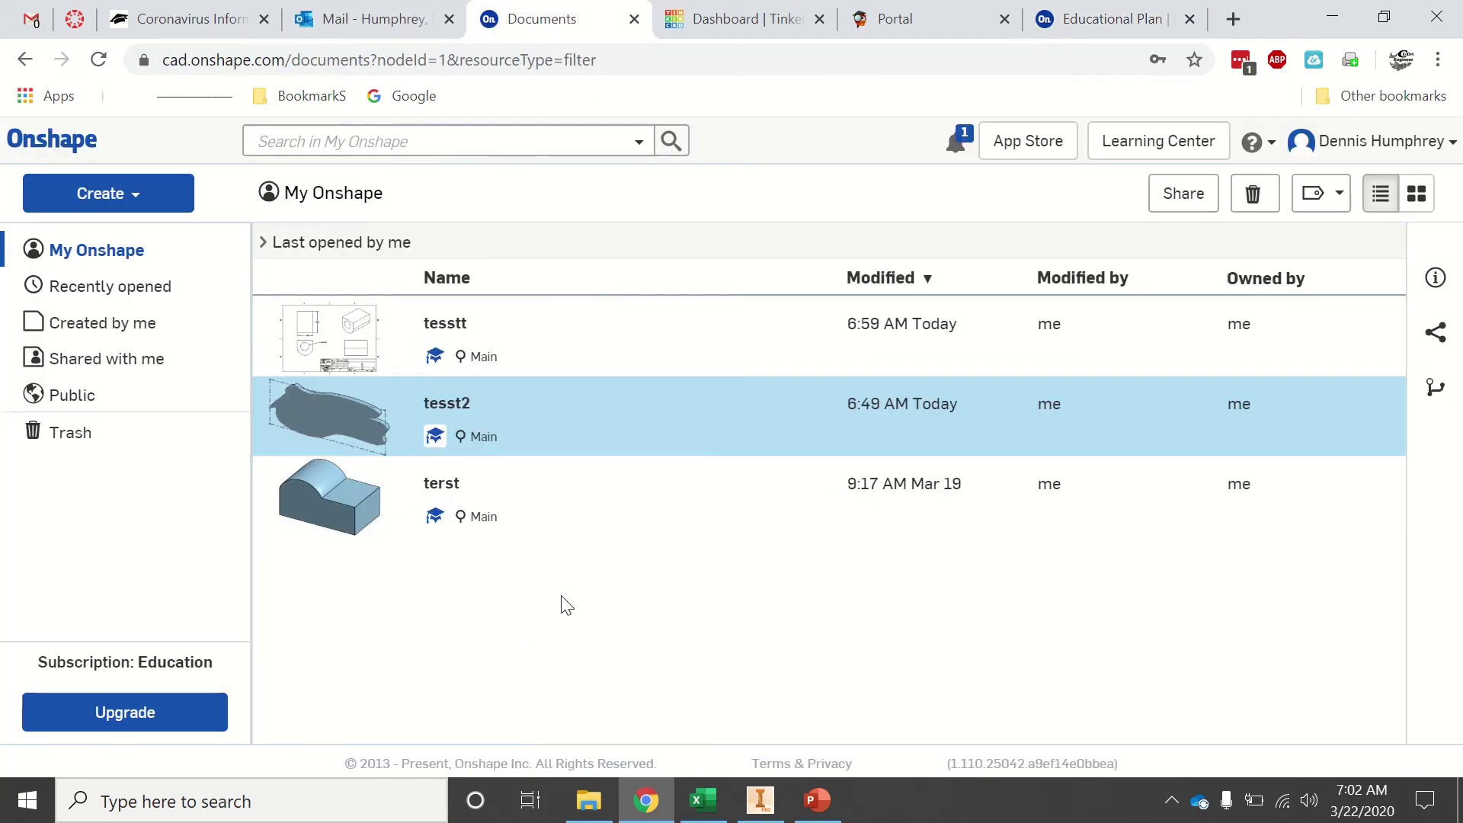
left_click(109, 197)
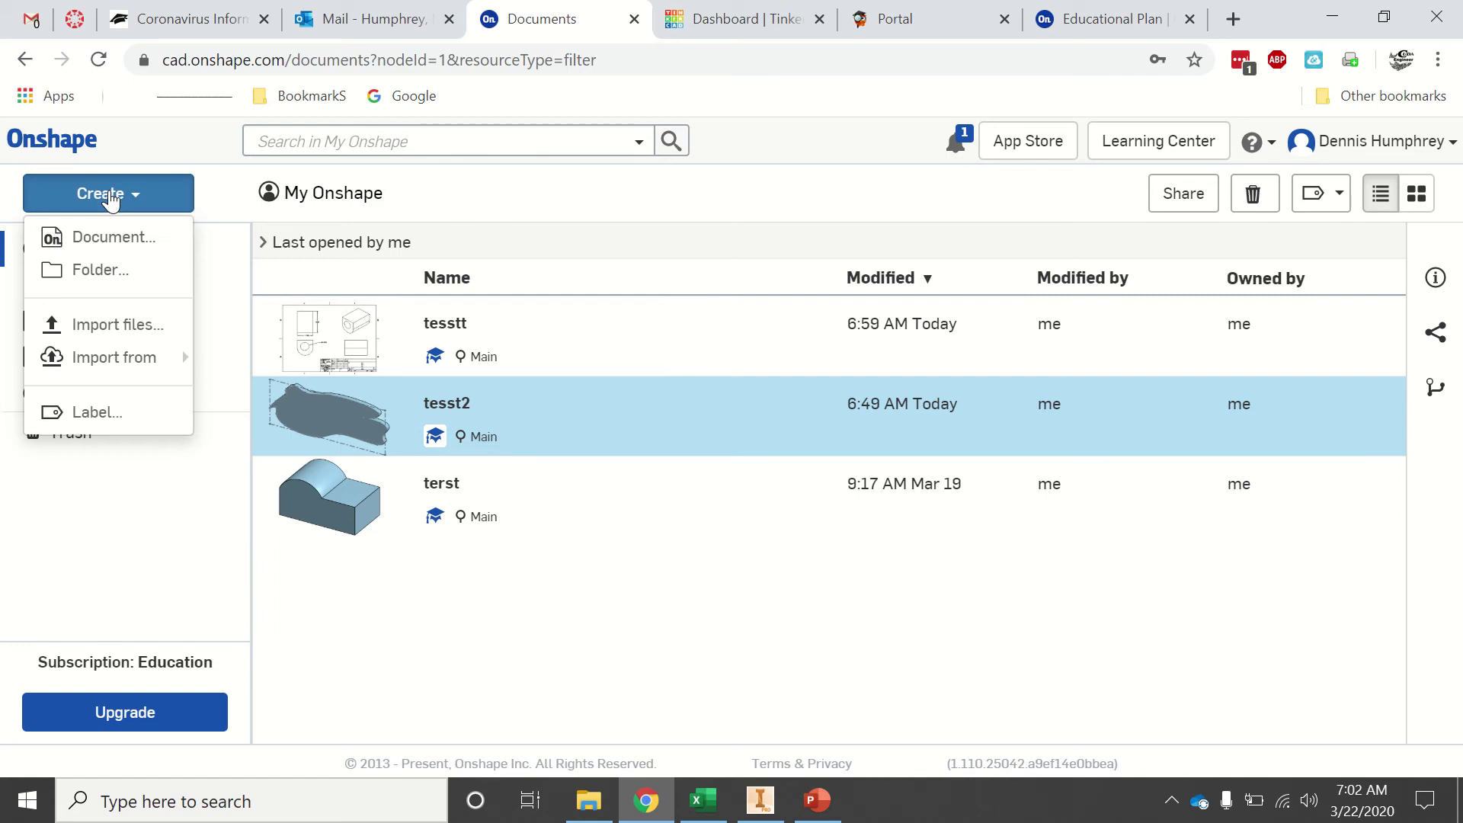
left_click(110, 237)
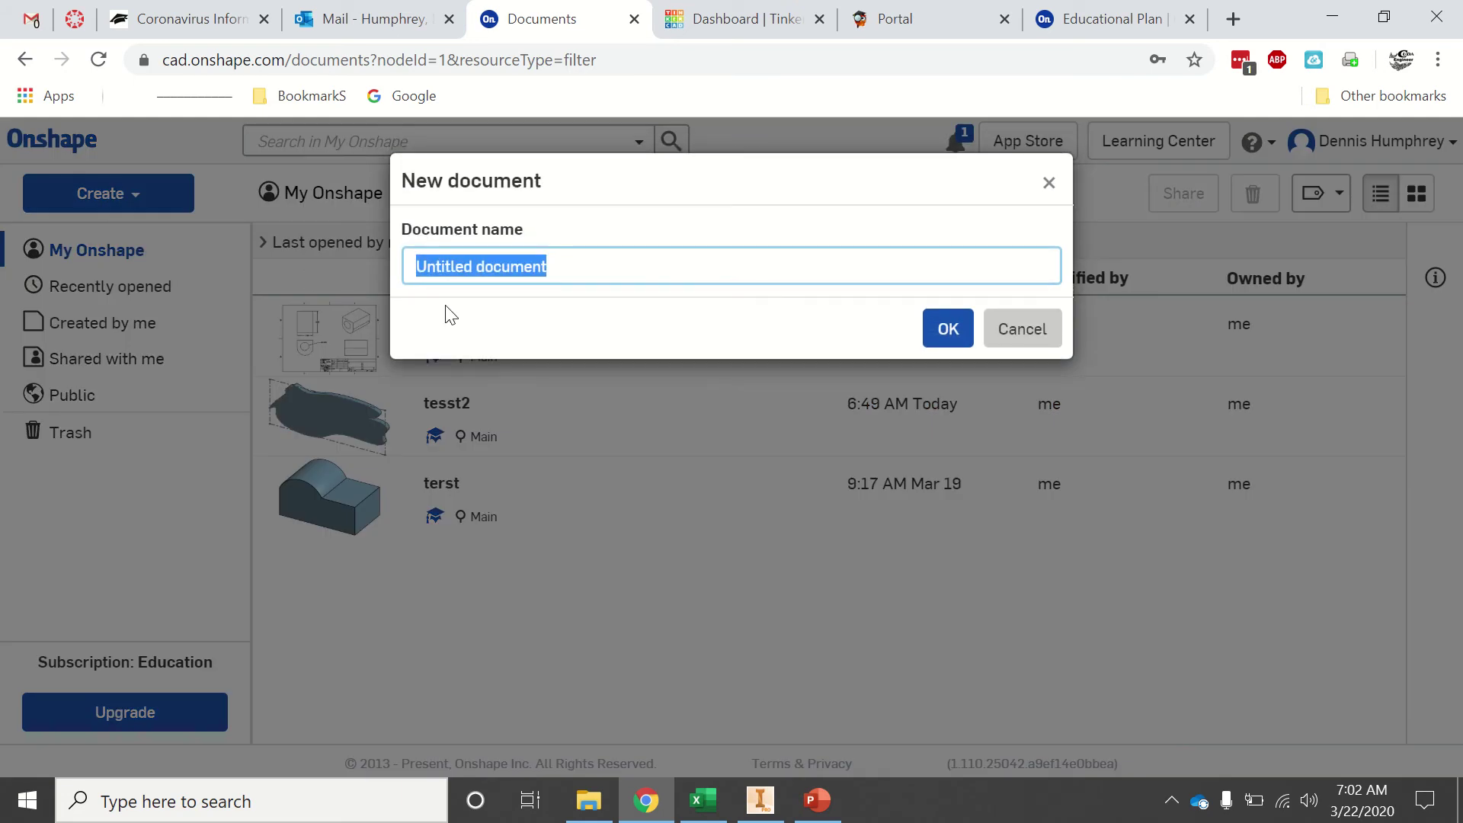
left_click(450, 315)
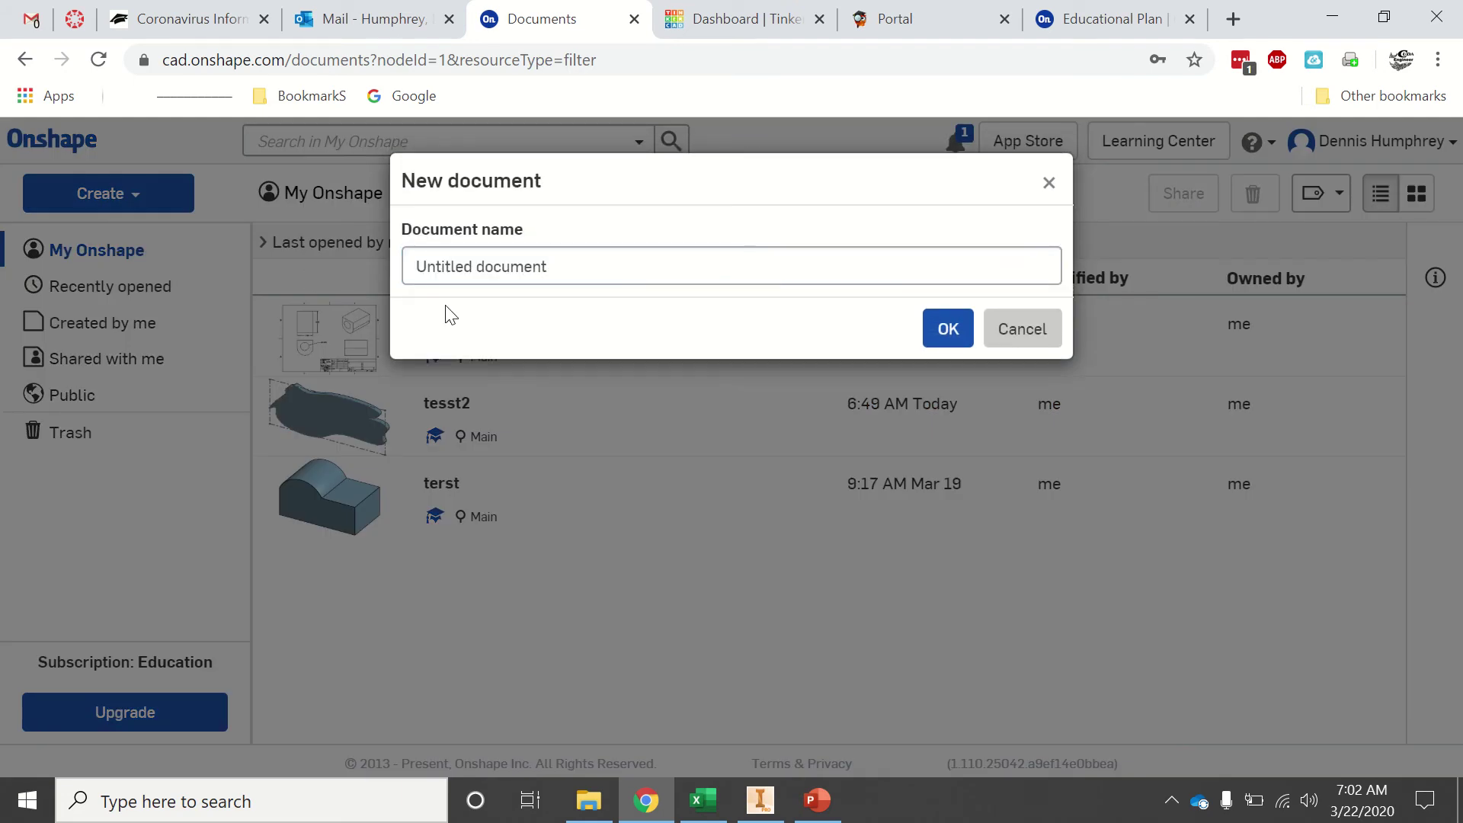
left_click(473, 268)
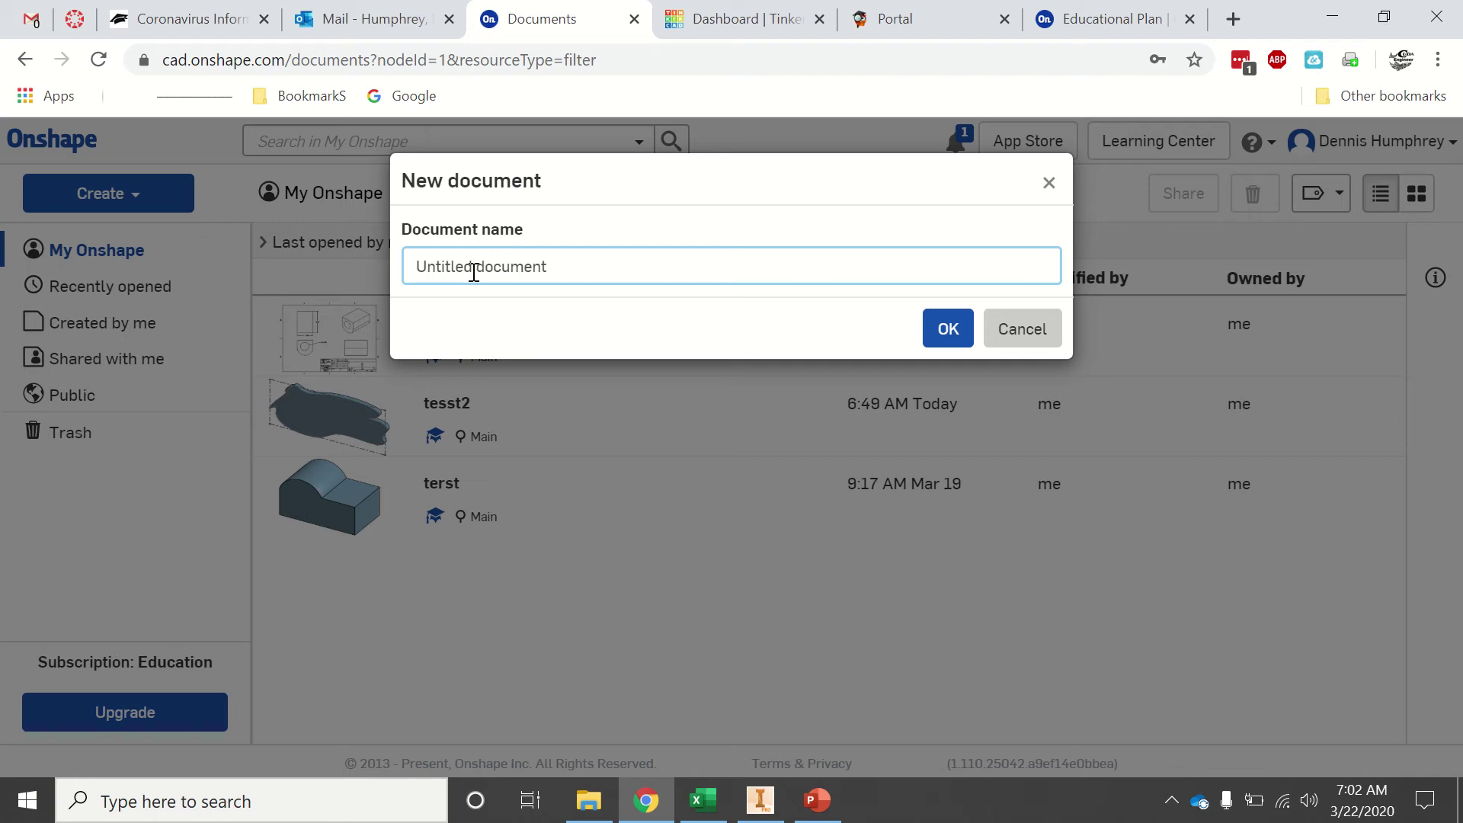
type("tes")
left_click_drag(571, 270, 323, 235)
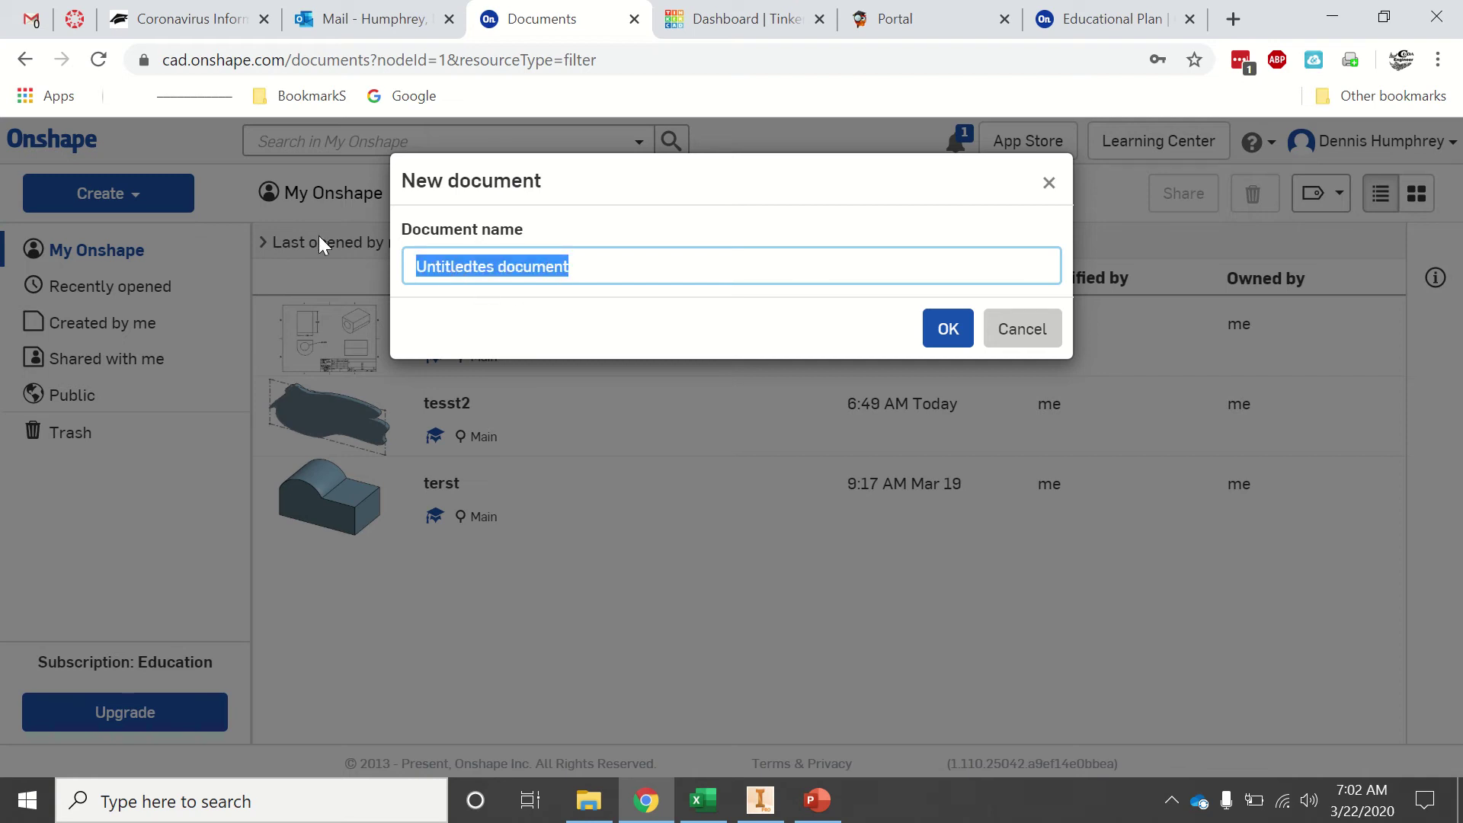
type("test3")
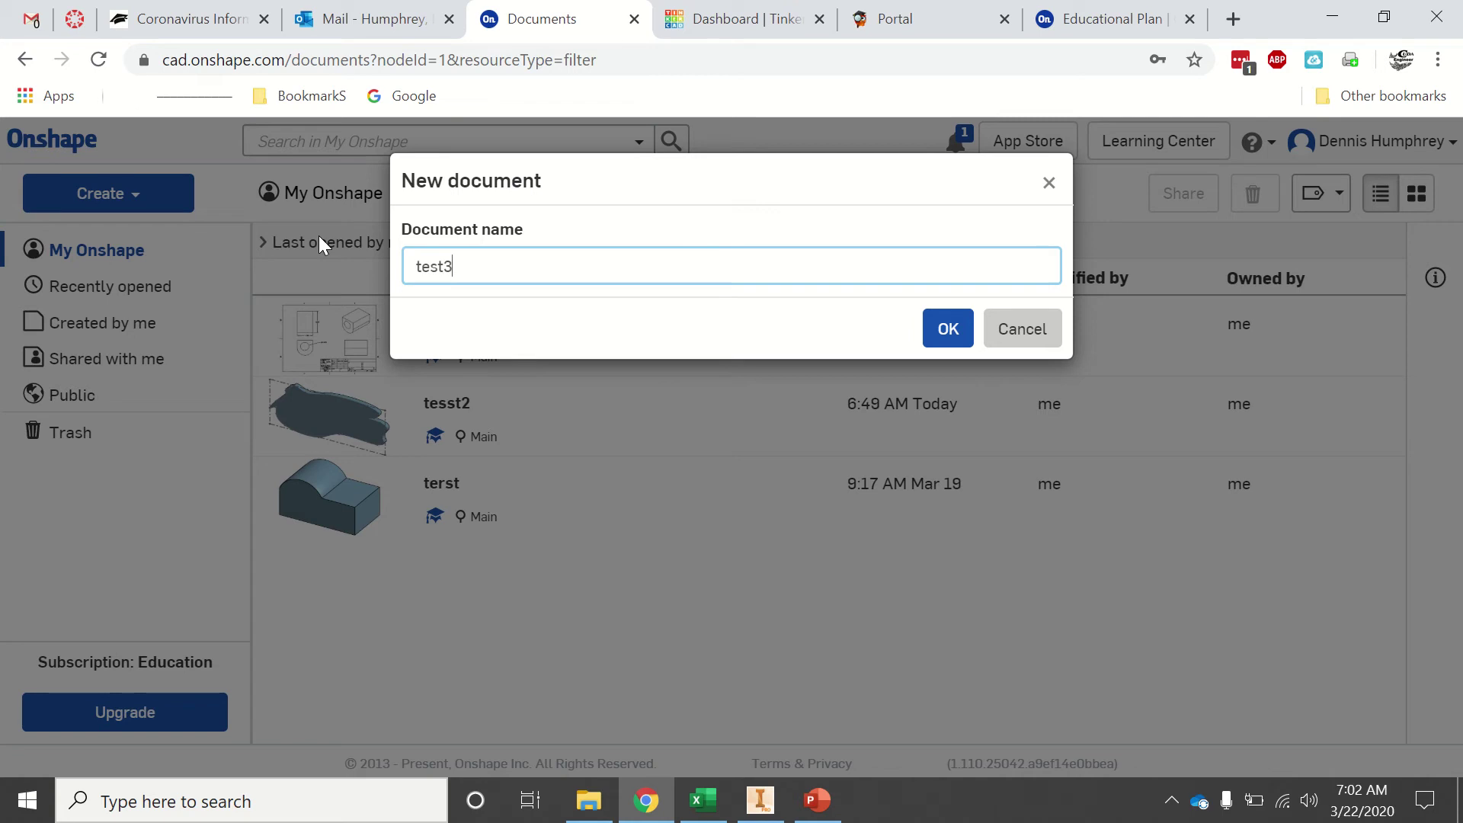
left_click(948, 328)
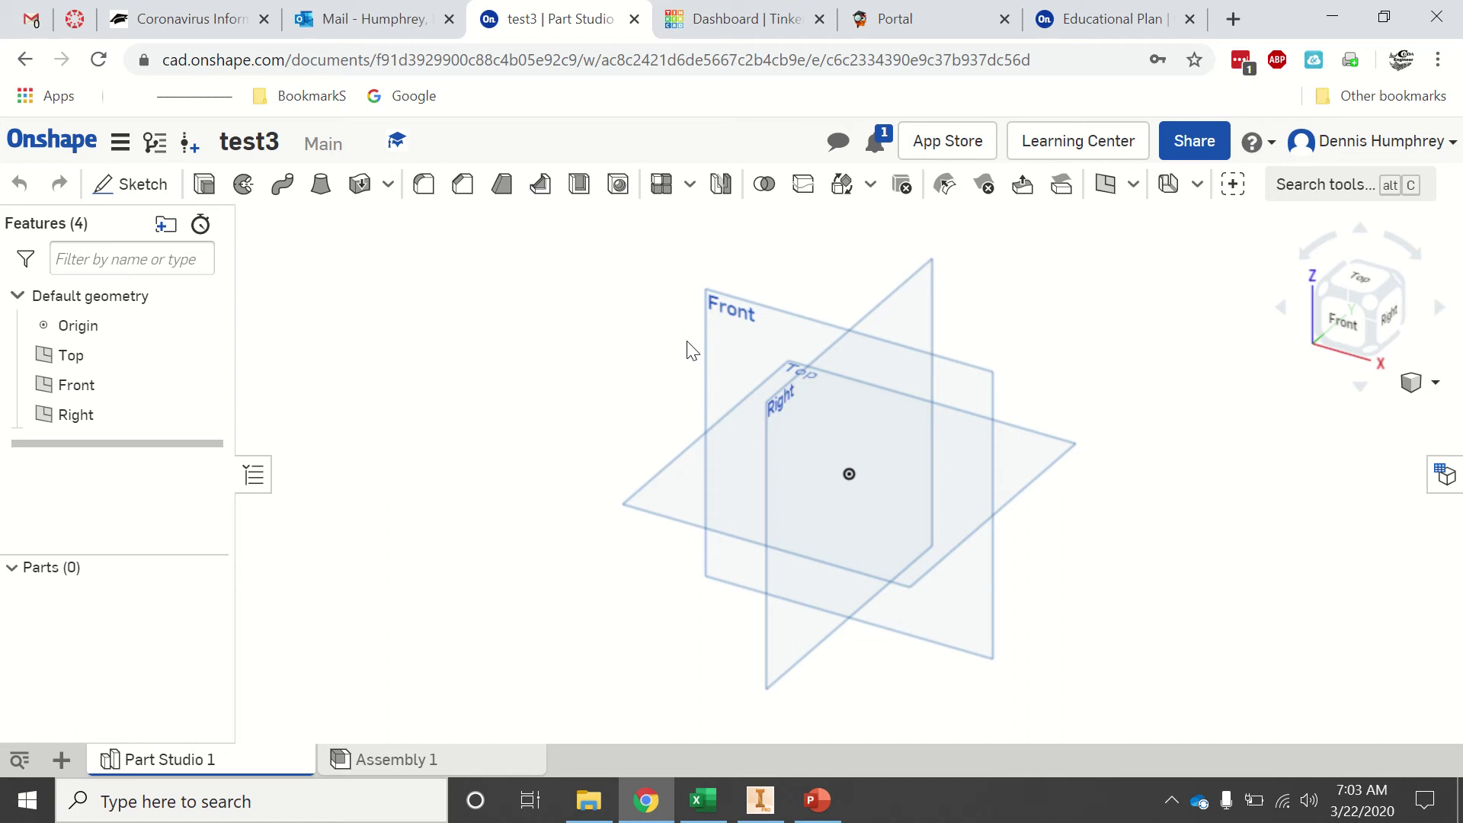
- Create an empty Sketch 1 on the Front plane and view the Front plane head-on
left_click(712, 322)
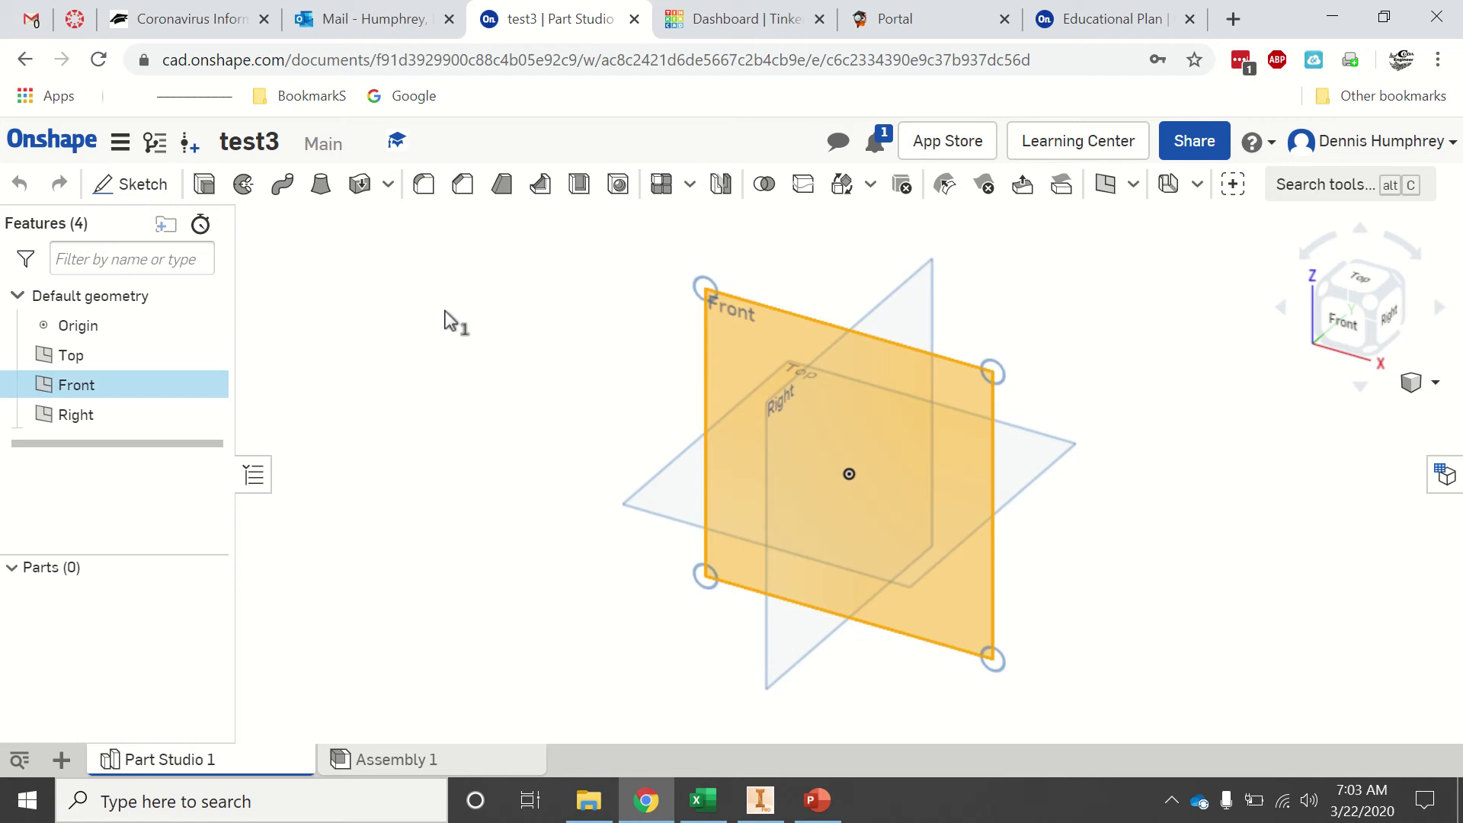
left_click(142, 186)
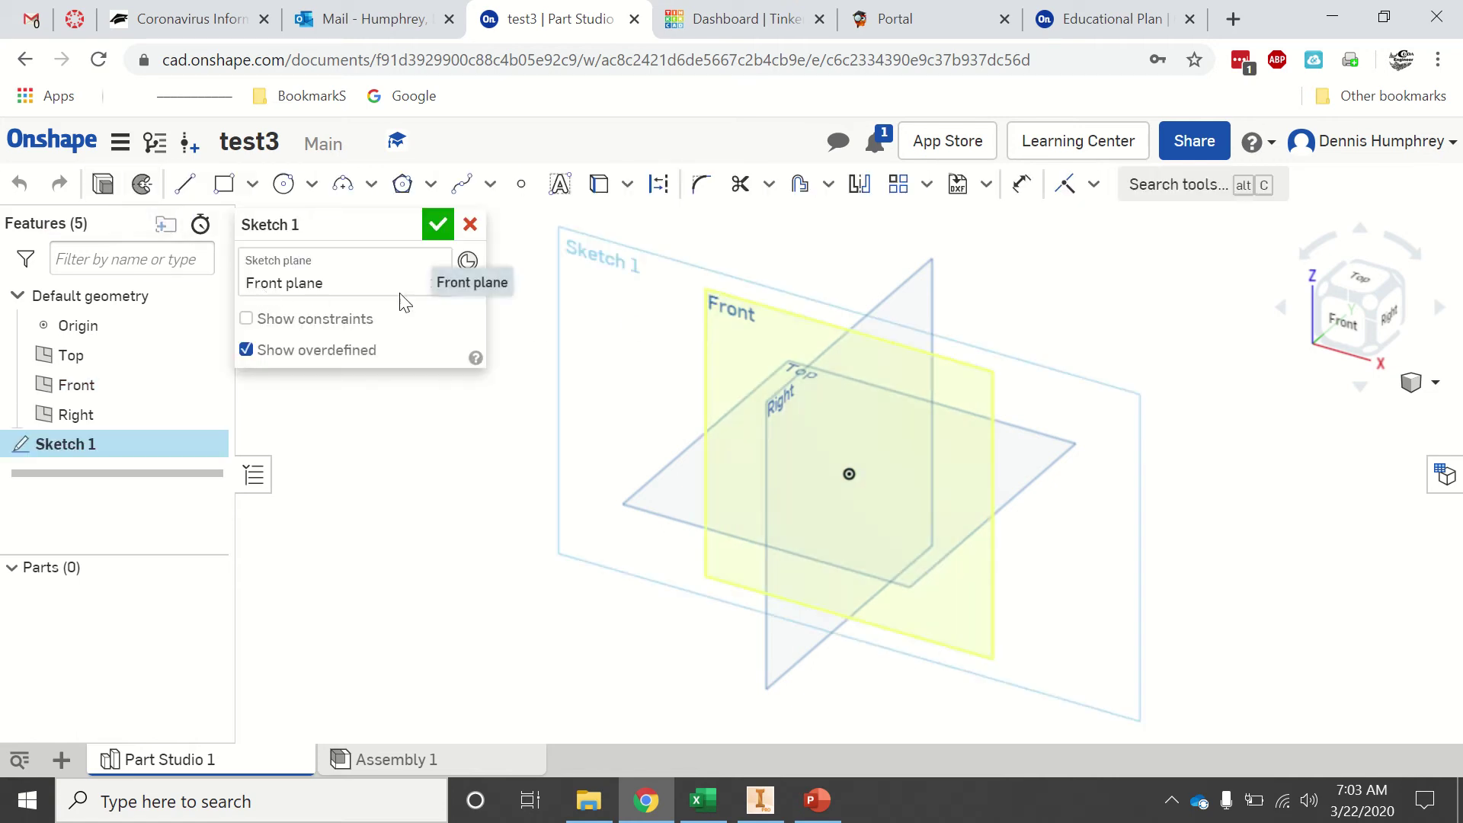
left_click(438, 226)
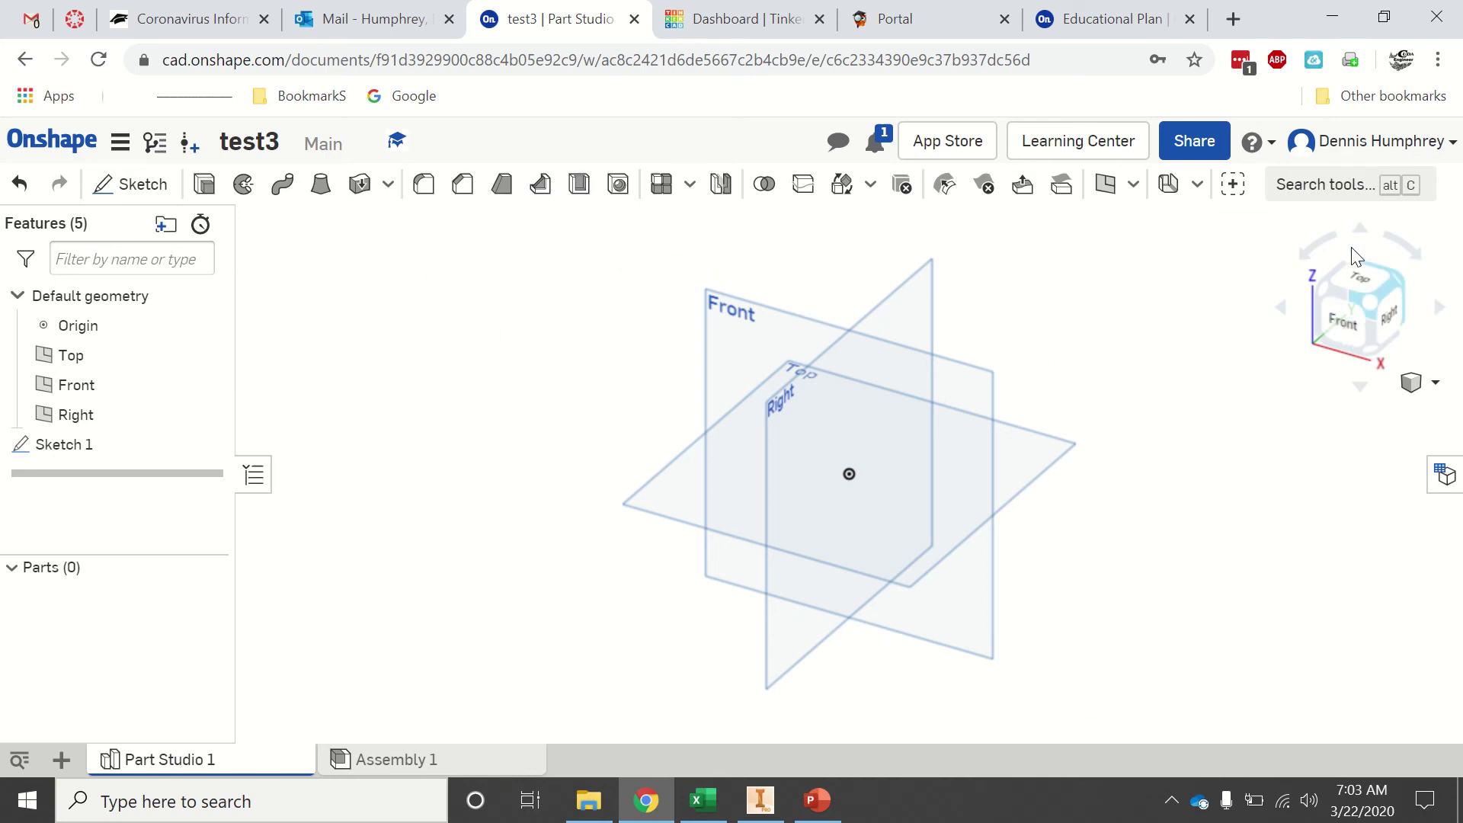
left_click(1341, 332)
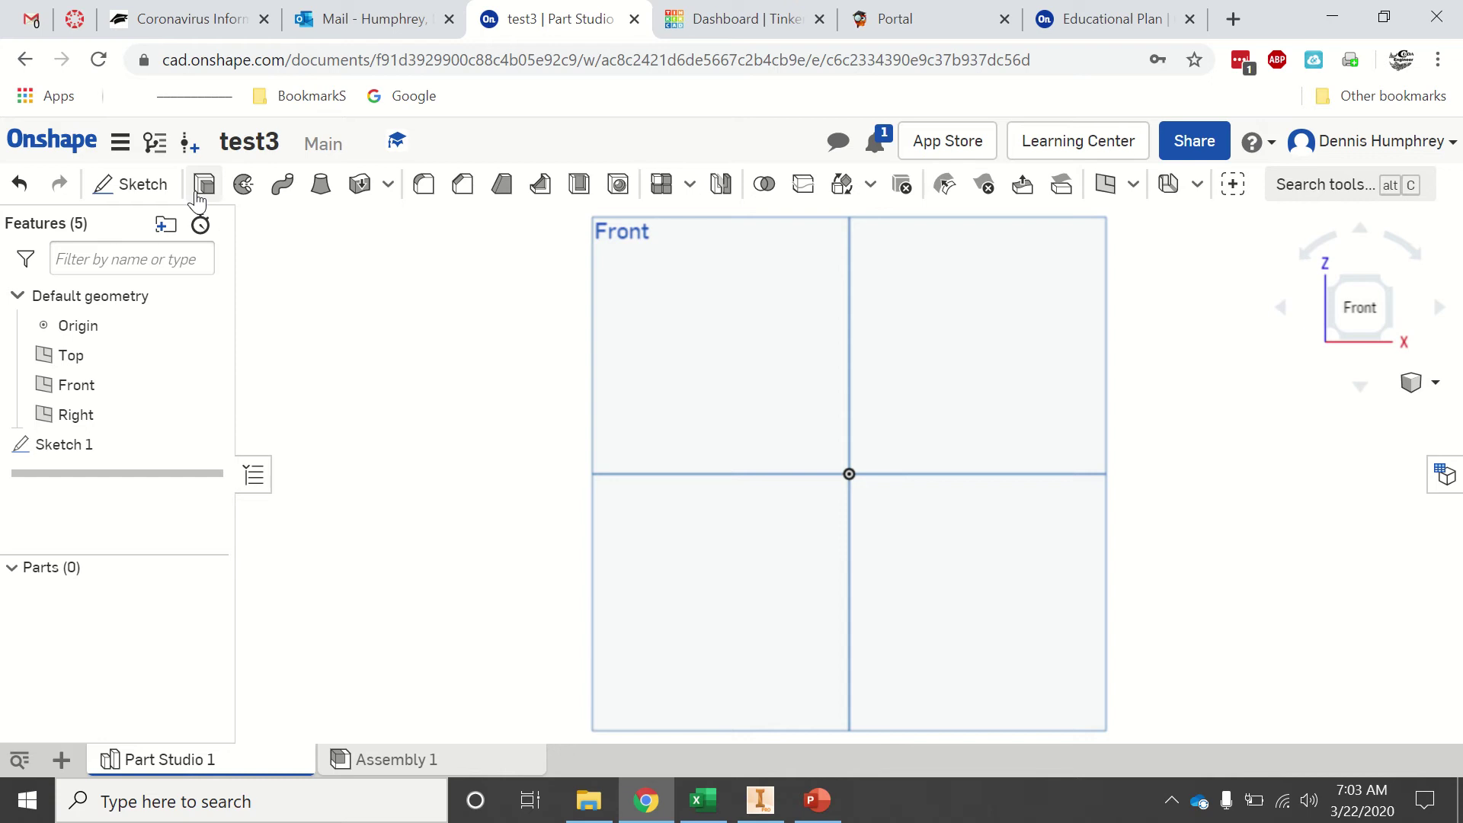
- Cancel the stray new sketch and reopen Sketch 1 for editing, glancing at the constraint list
left_click(125, 185)
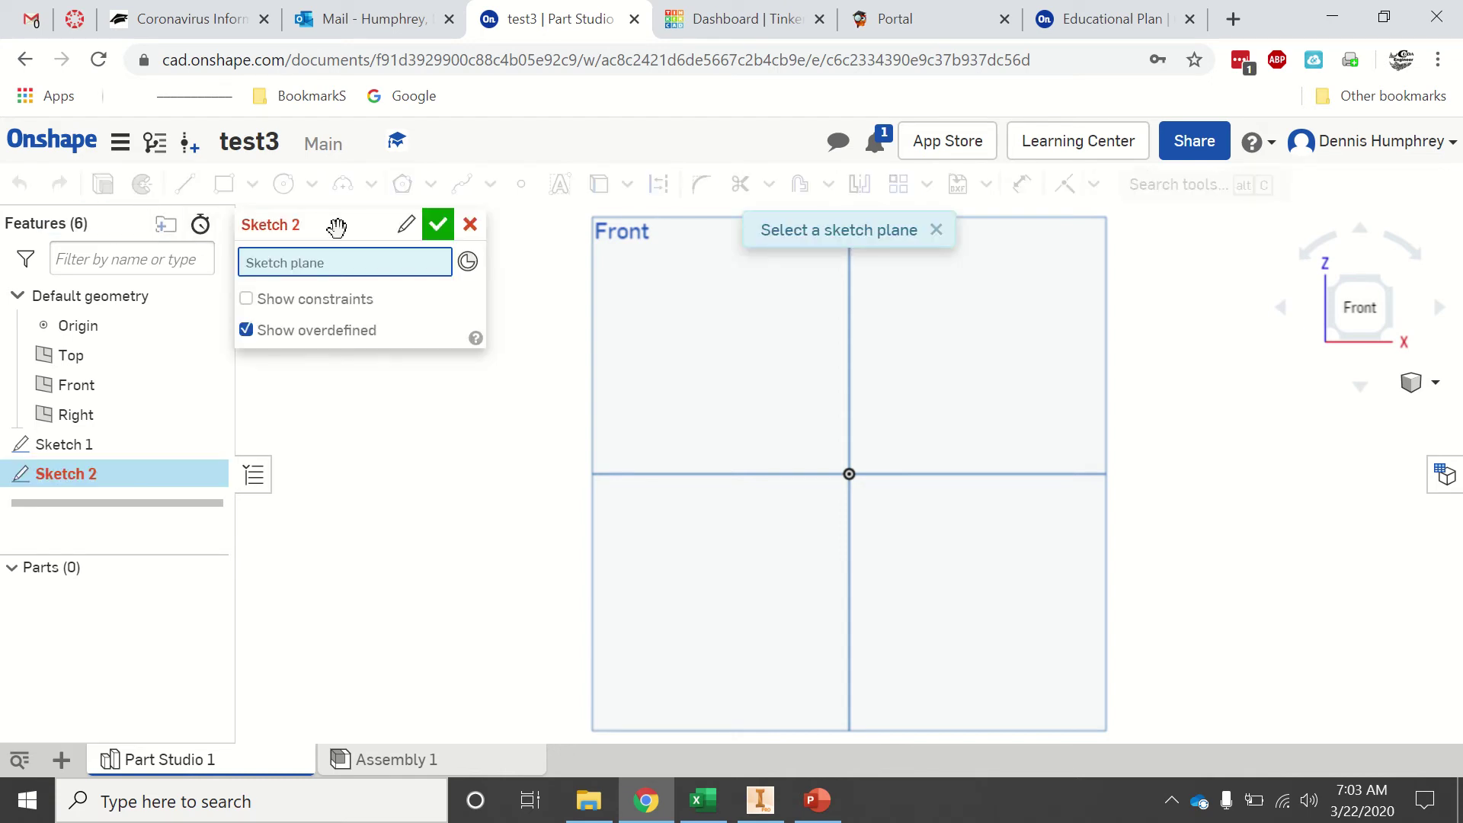
left_click(435, 222)
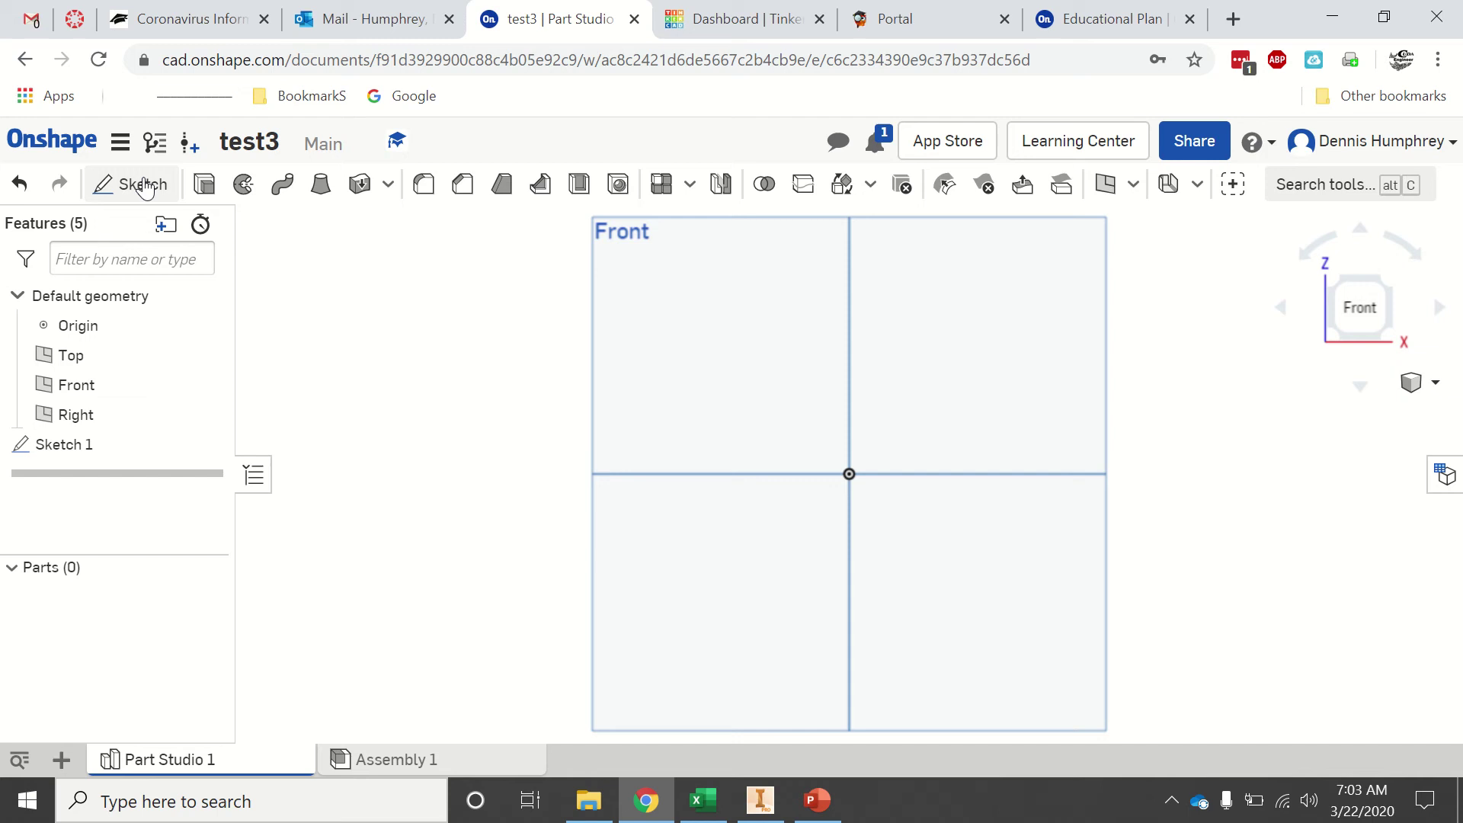
left_click(62, 448)
double_click(63, 445)
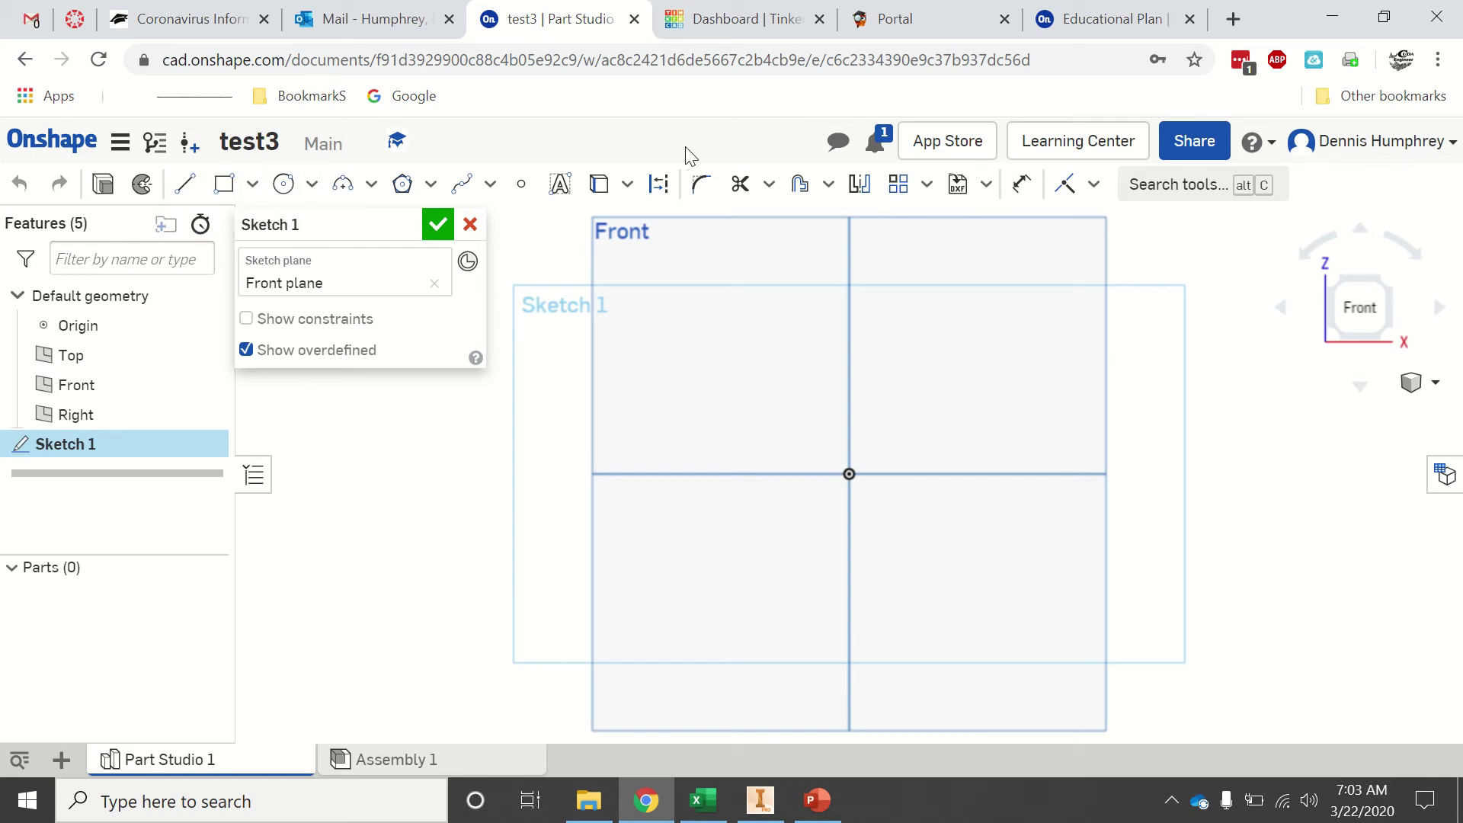
left_click(1095, 190)
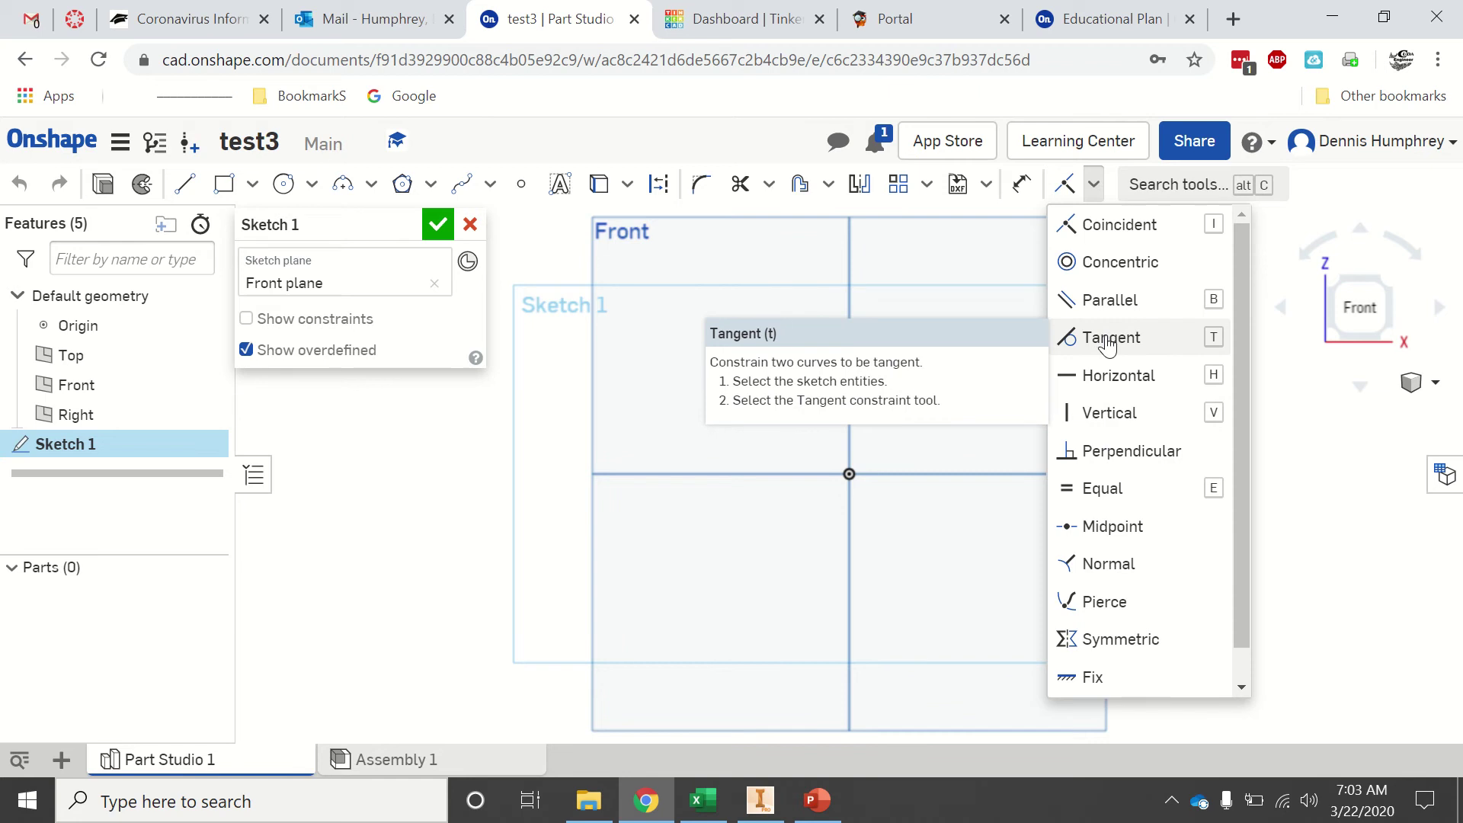
left_click(1097, 188)
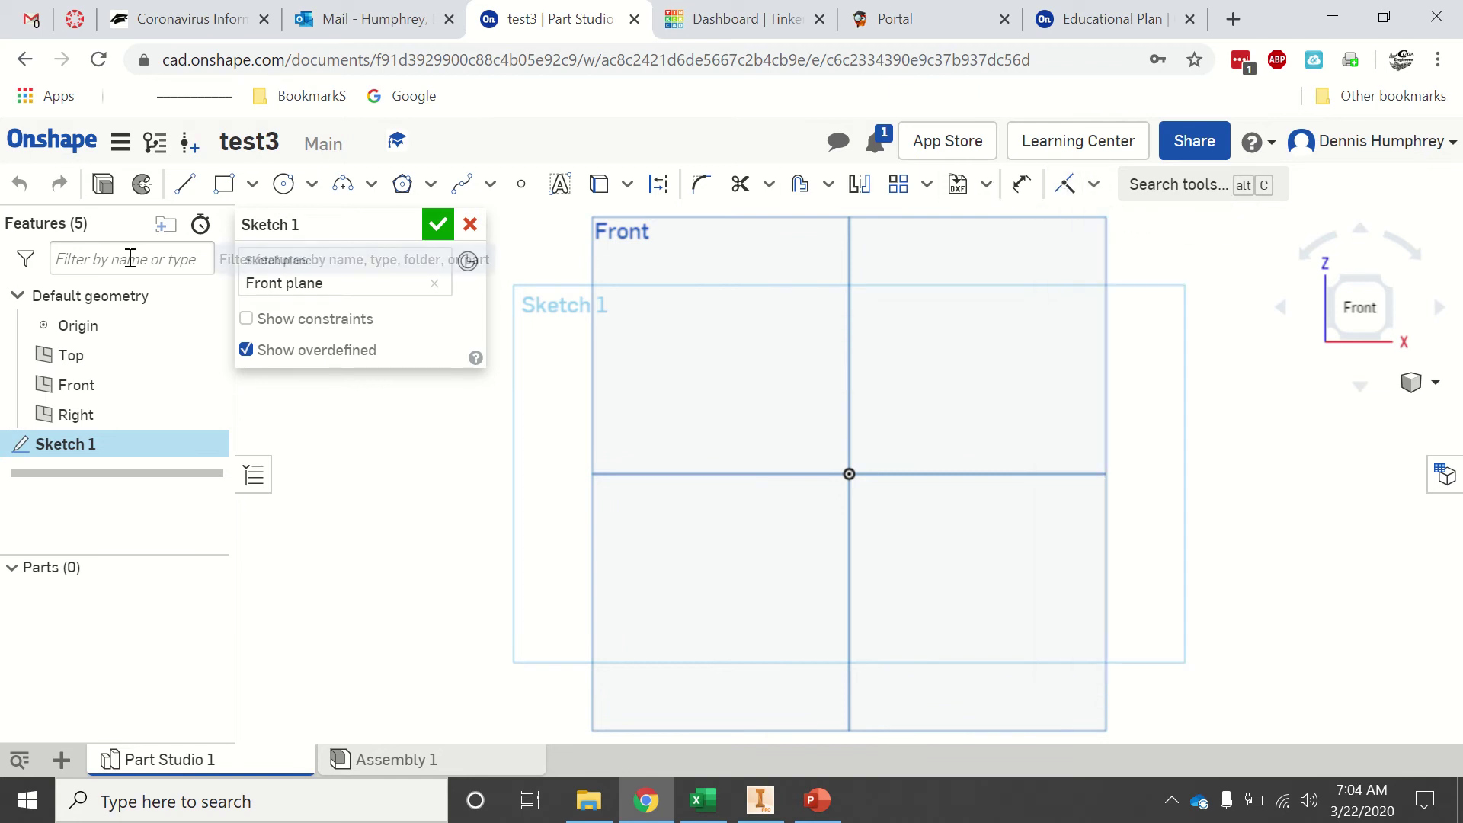
- Draw a corner rectangle from the origin and dimension its left edge to 2 in
left_click(223, 183)
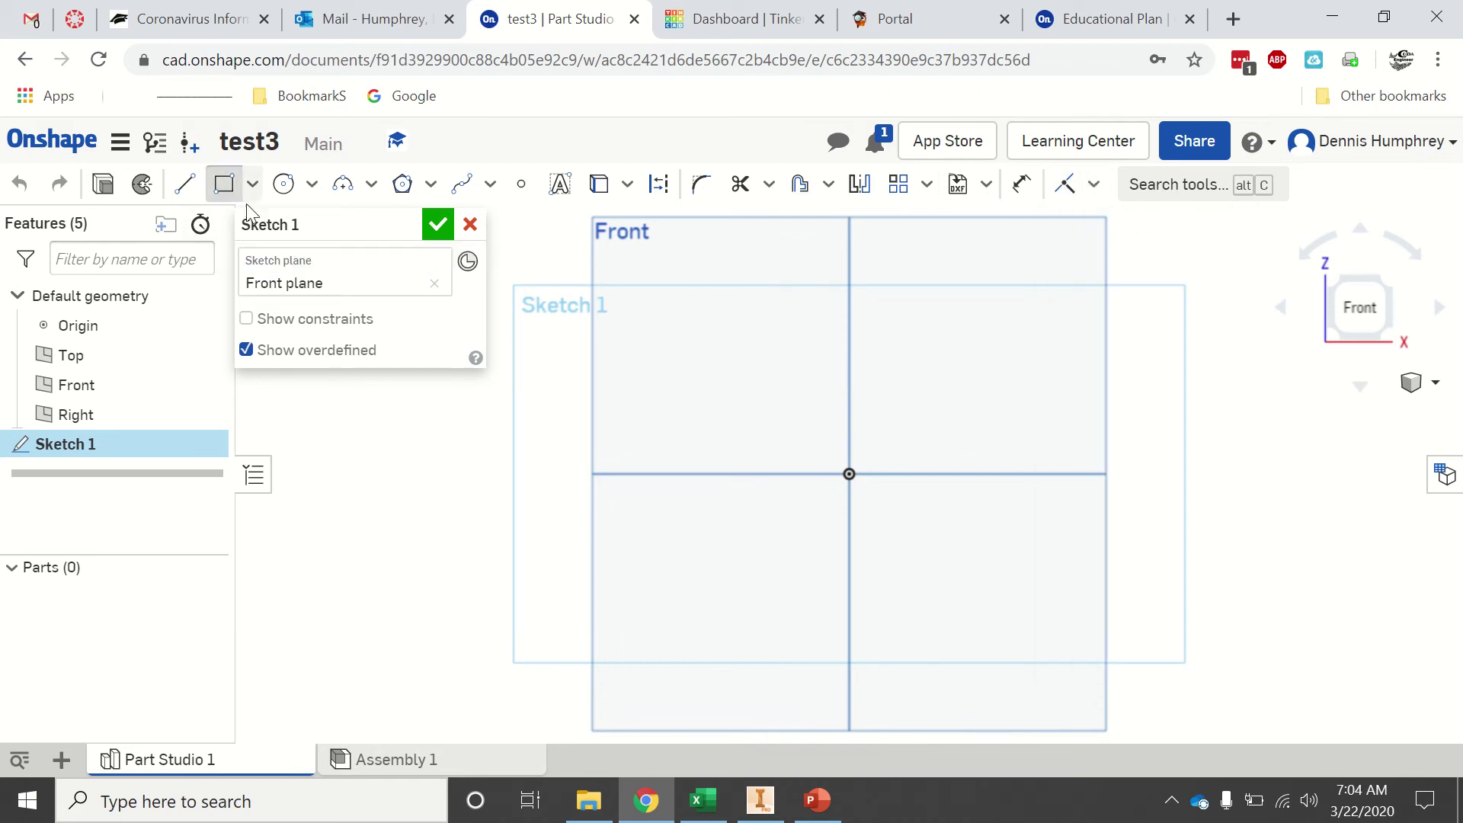
left_click(848, 474)
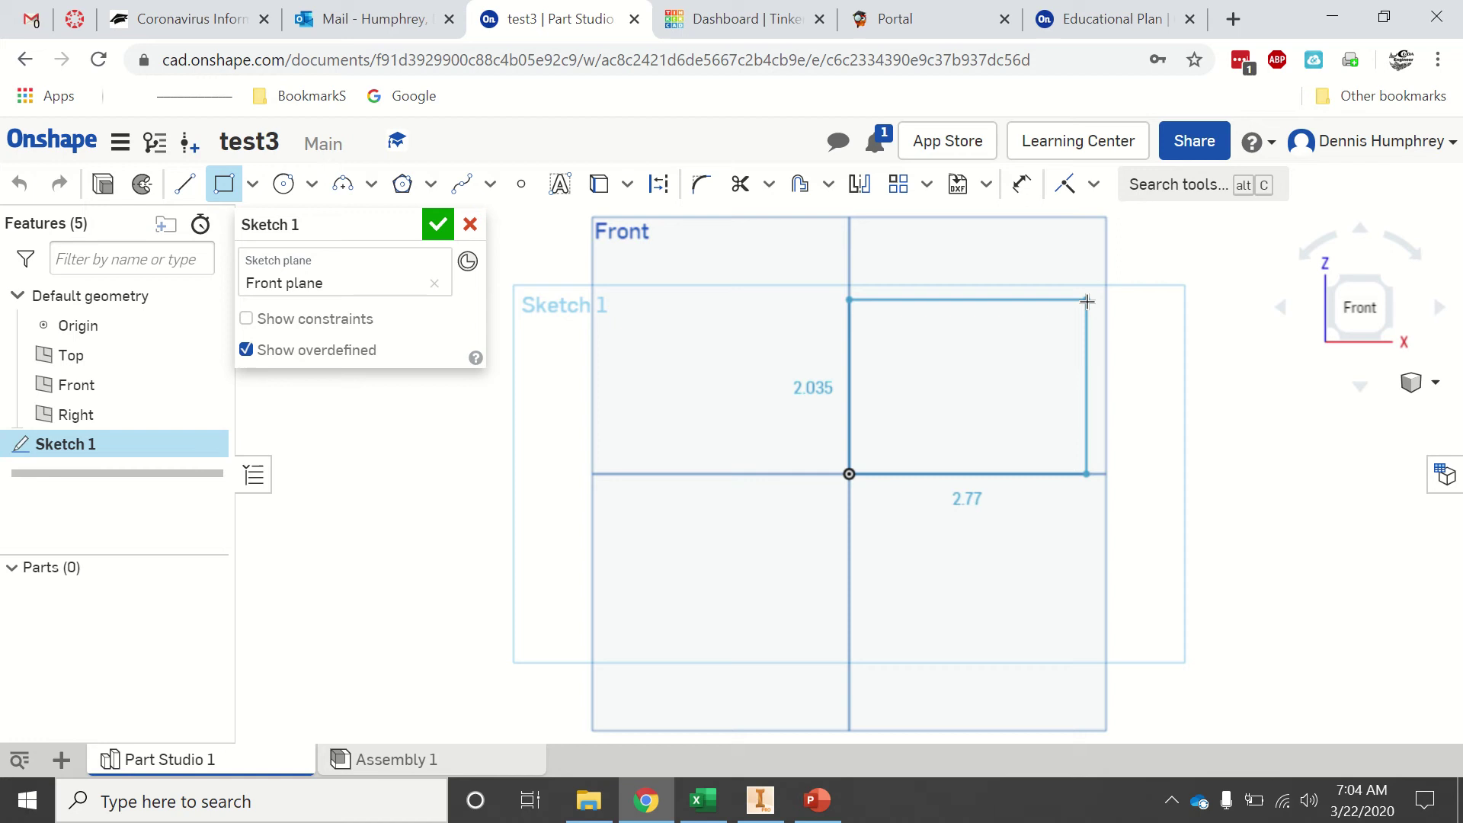
left_click(1087, 299)
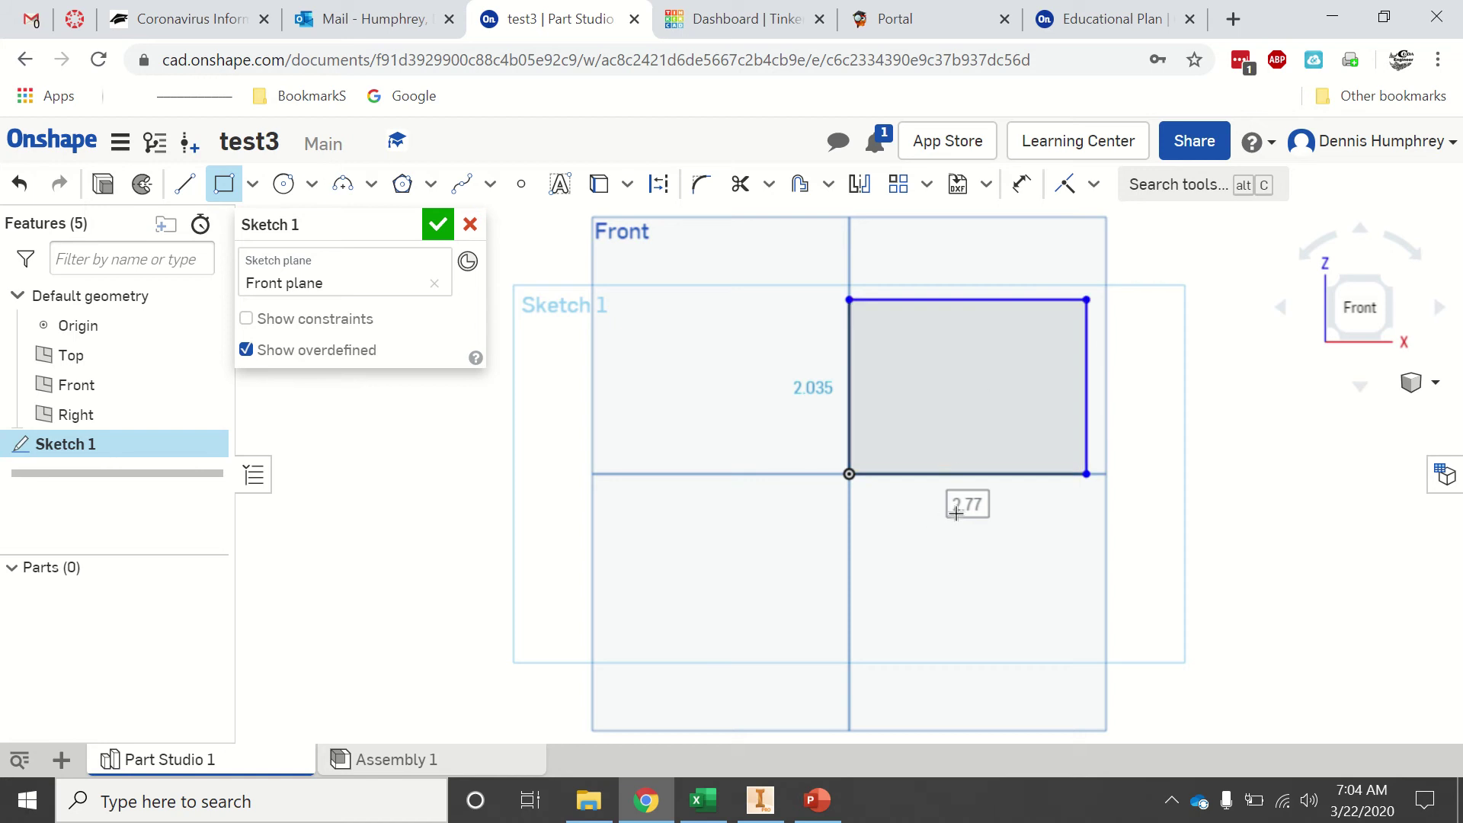
left_click(1021, 185)
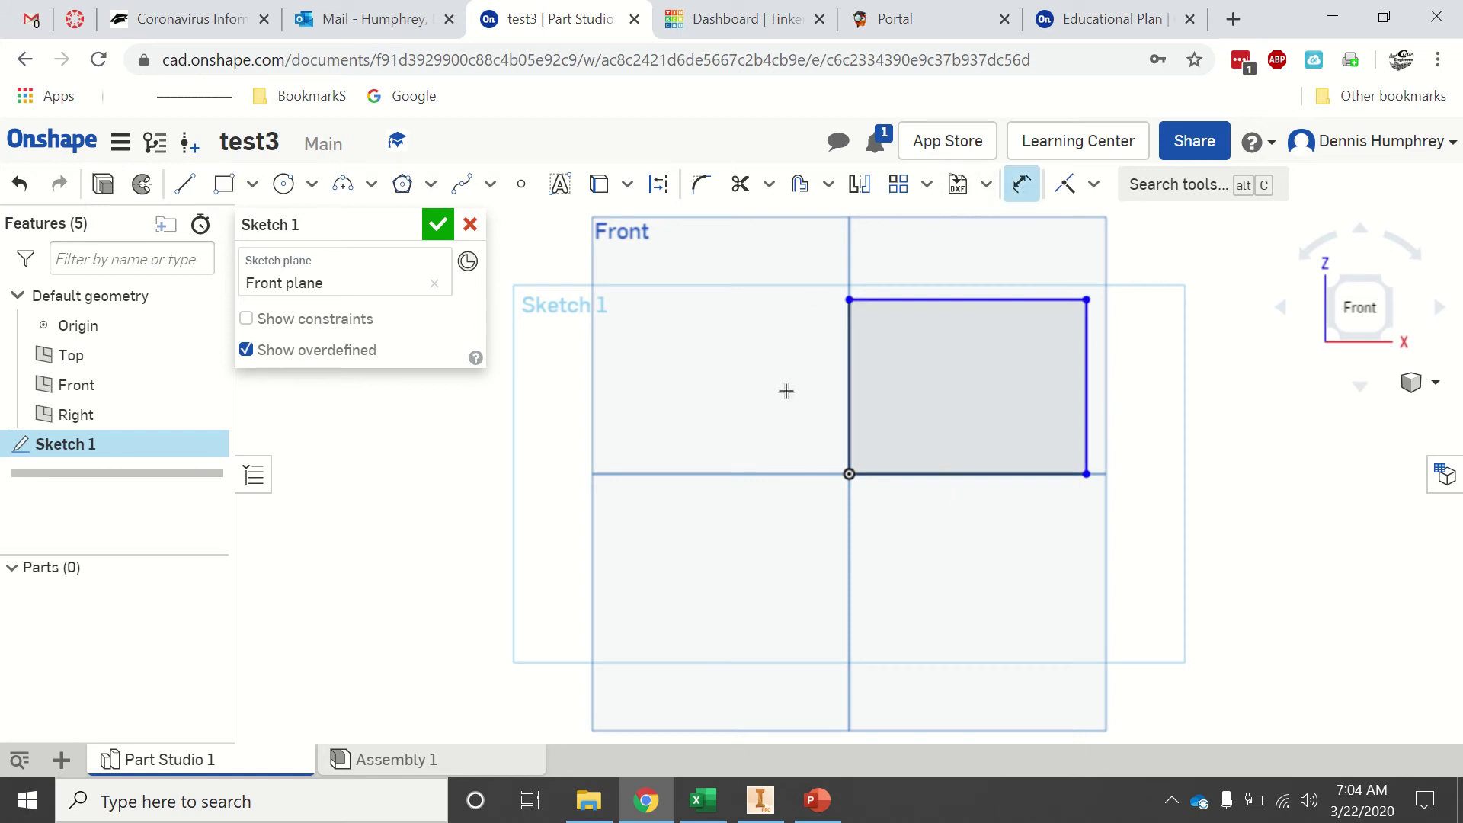
left_click(844, 370)
left_click(762, 370)
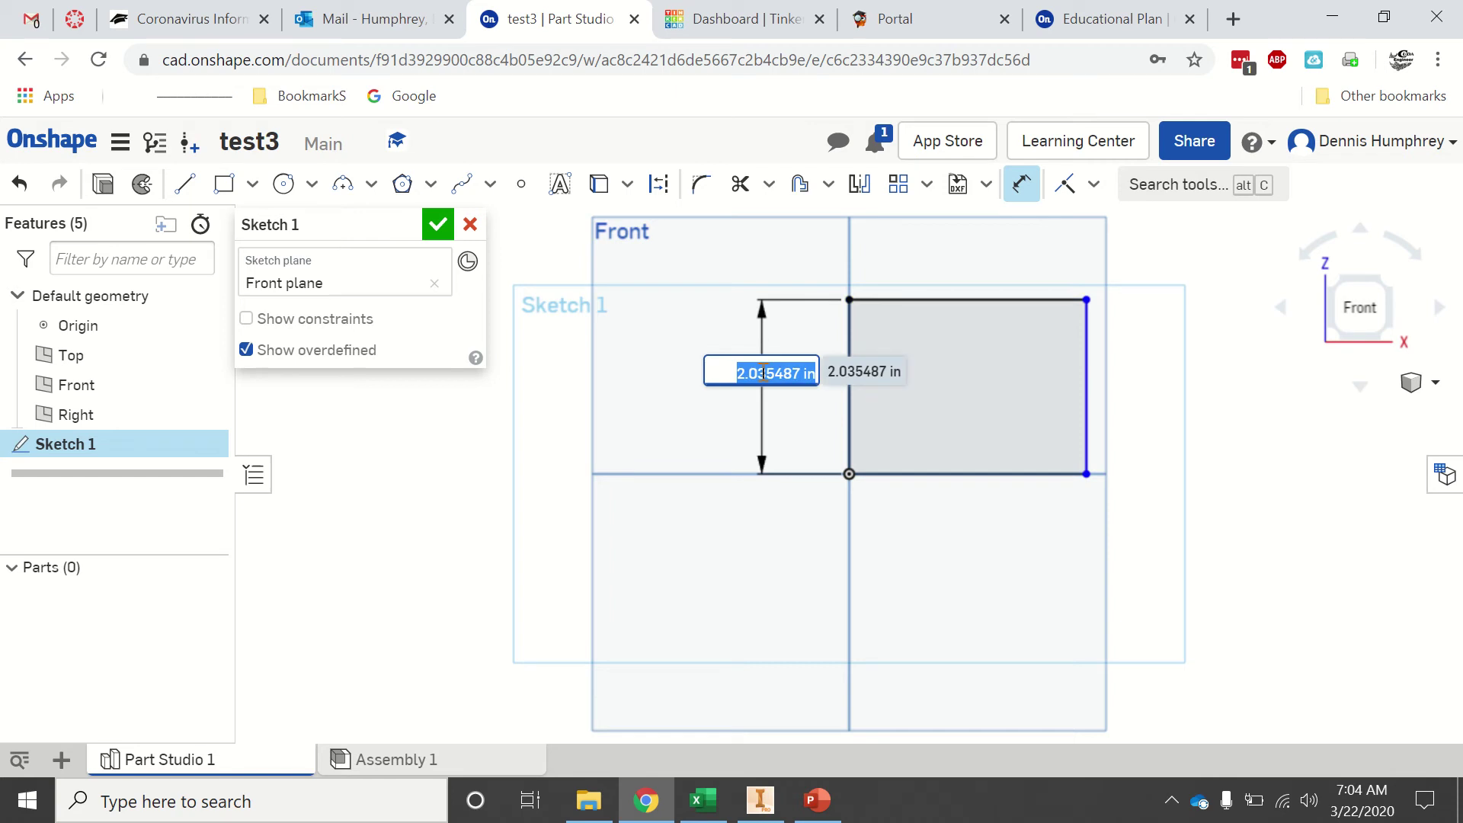
type("2")
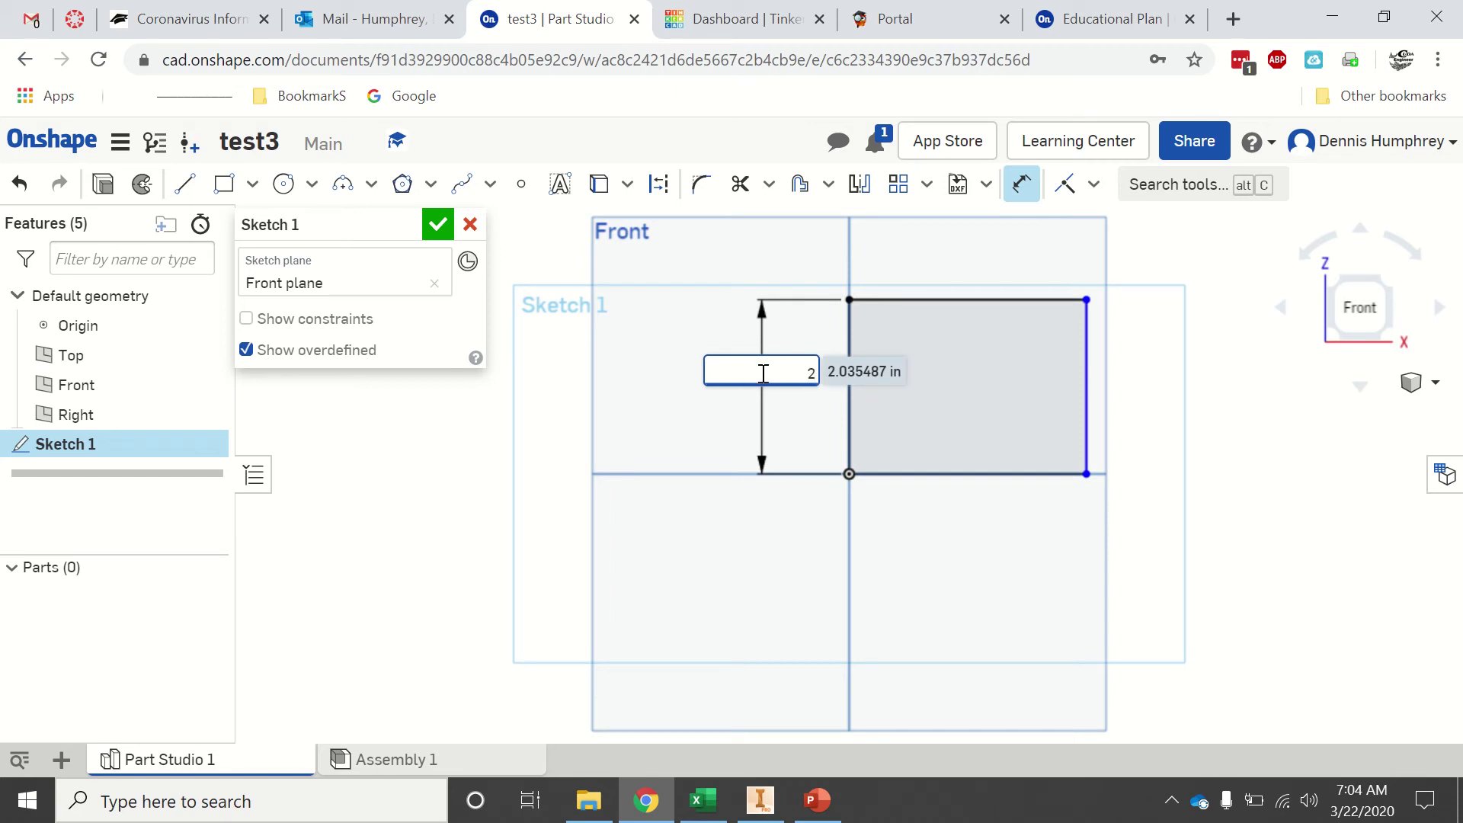
key("Return")
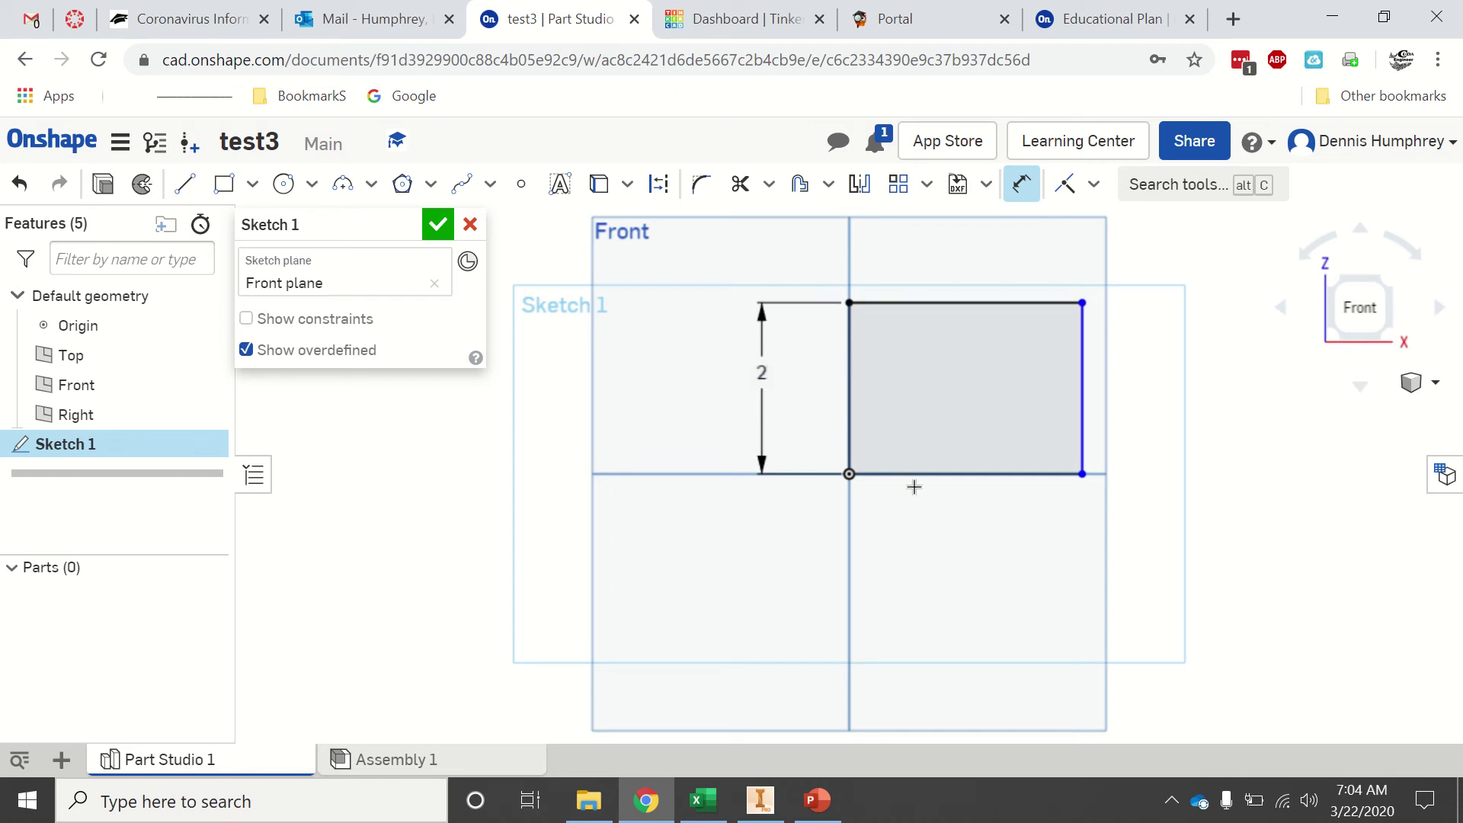
- Dimension the rectangle's bottom edge to 3 in wide and recentre the view
left_click(917, 473)
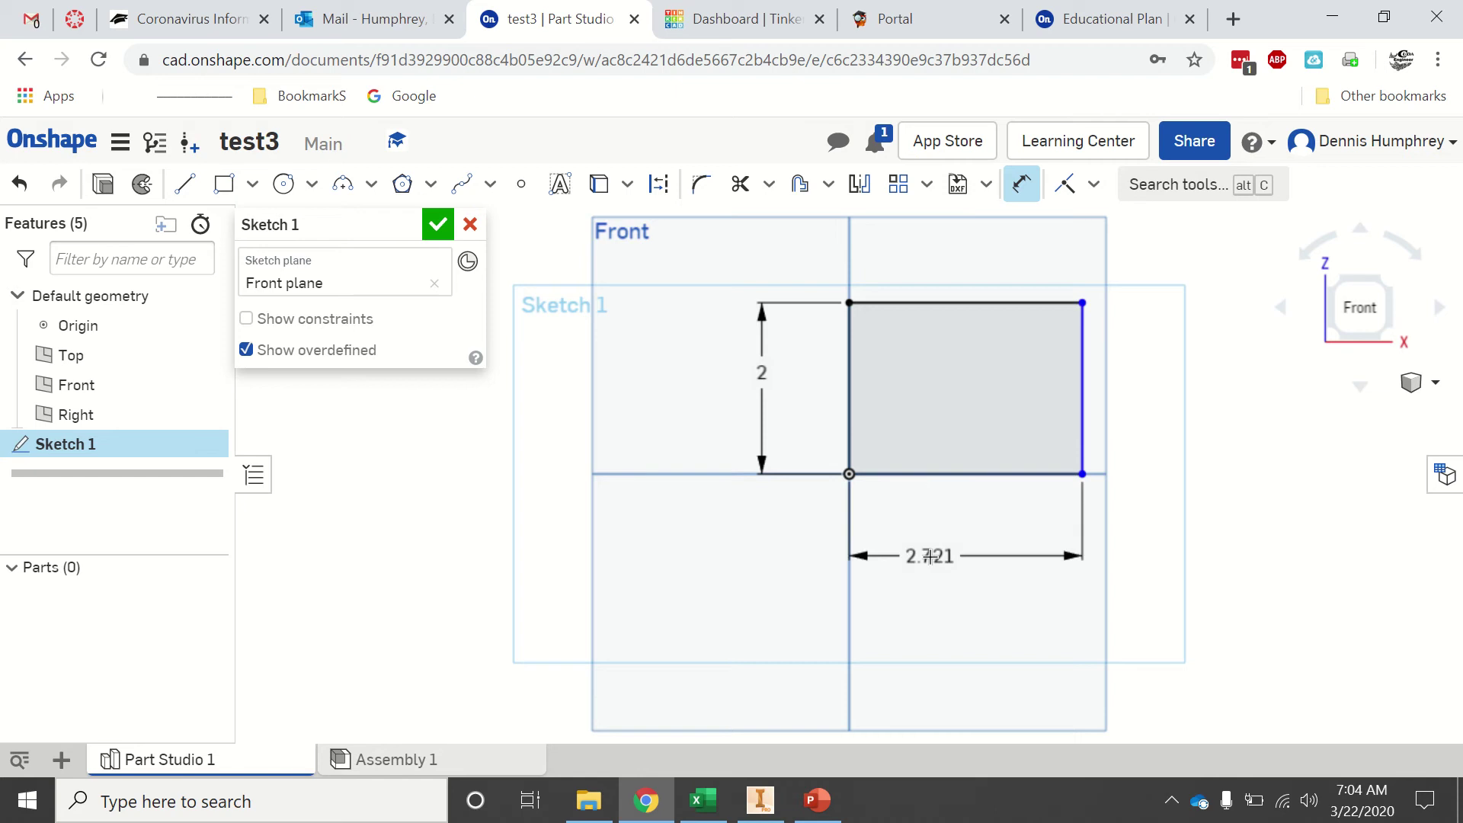
left_click(931, 558)
type("3")
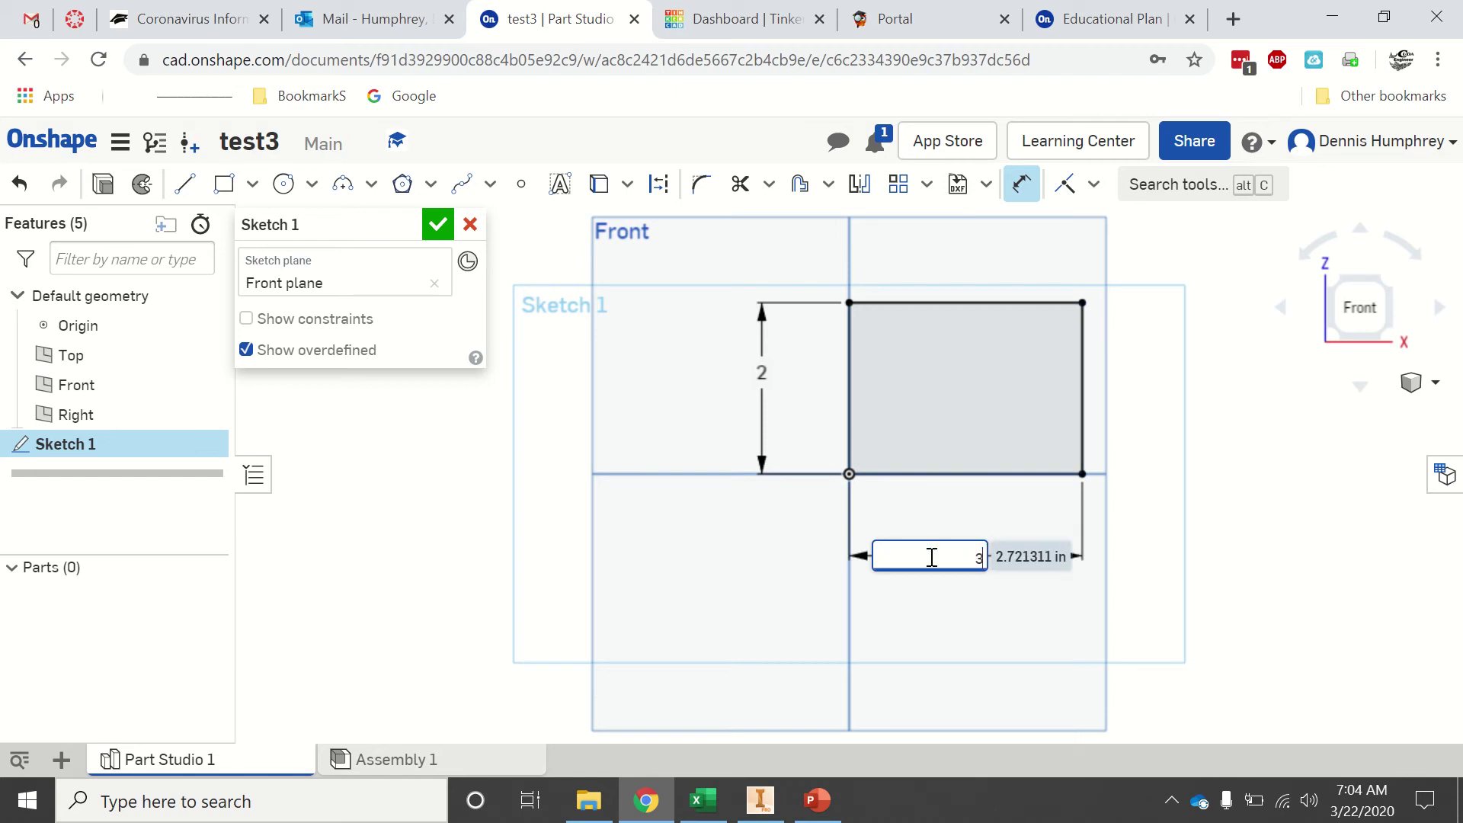
key("Return")
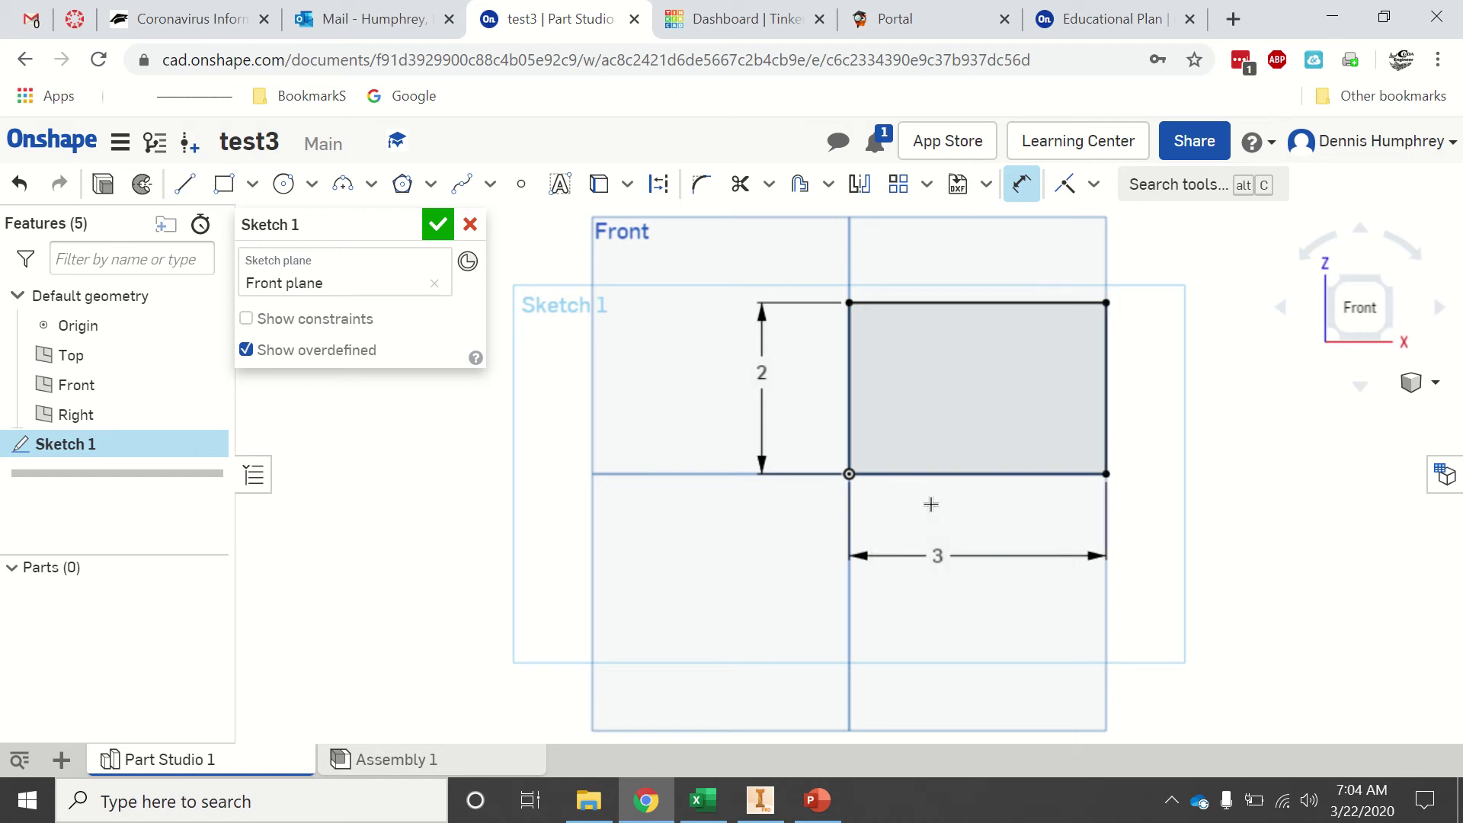
mouse_move(931, 504)
middle_mouse_down()
mouse_move(849, 608)
mouse_move(848, 467)
mouse_move(825, 567)
mouse_move(797, 607)
middle_mouse_up()
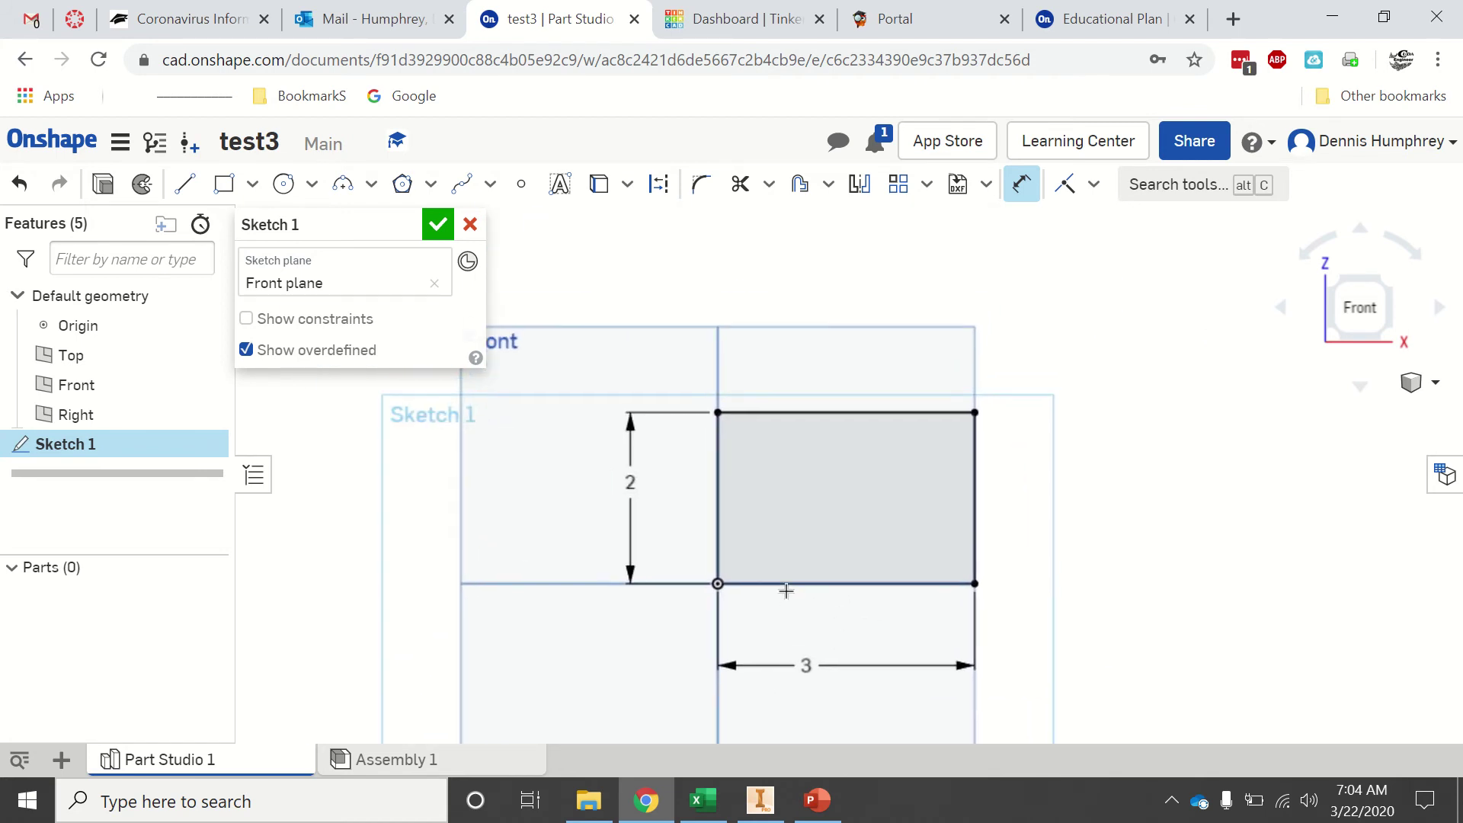
scroll(721, 506, "up", 2)
scroll(722, 511, "down", 1)
- Draw a Ø3 circle centred on the midpoint of the rectangle's top edge
left_click(282, 184)
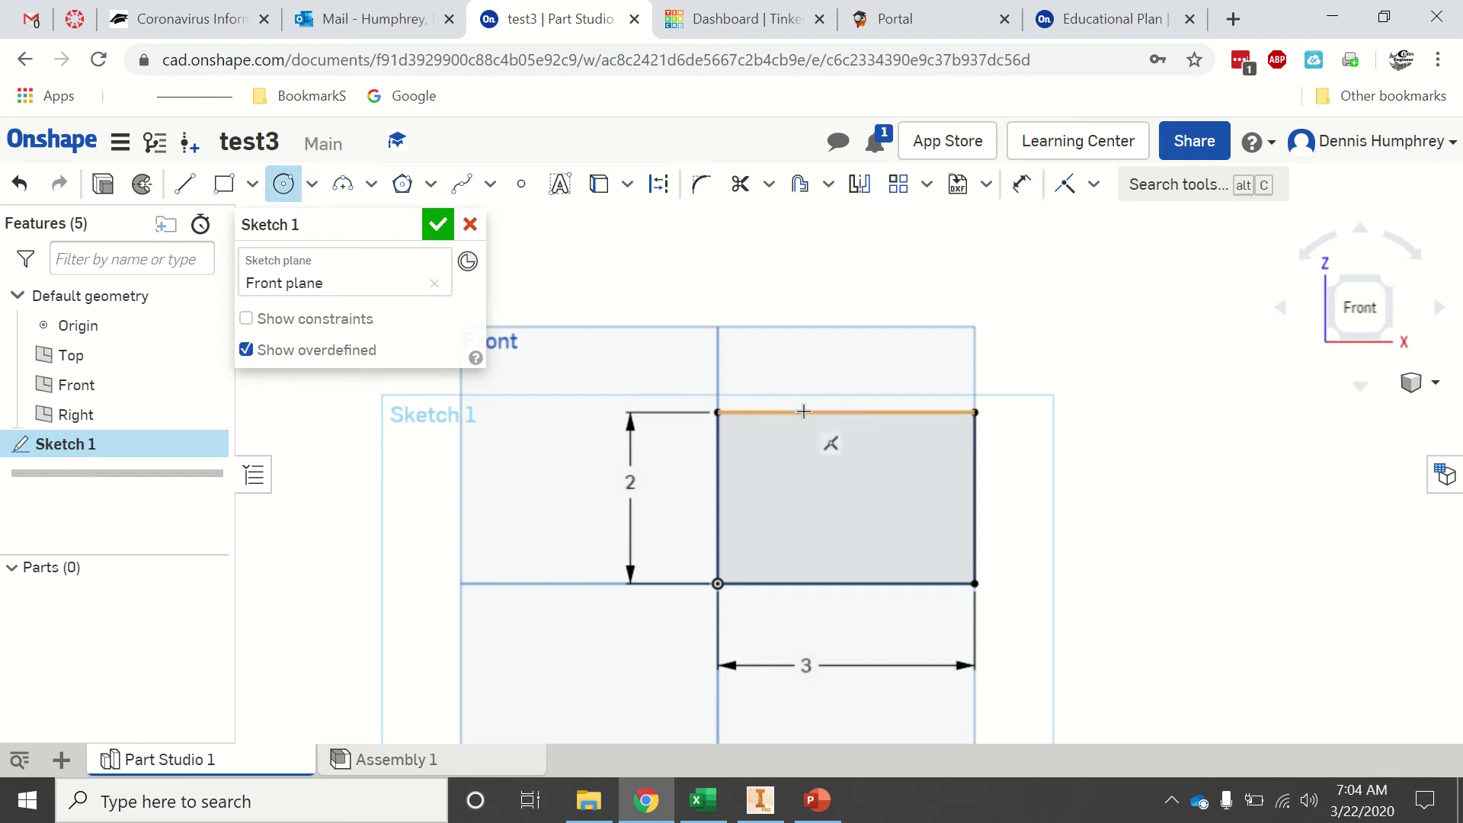
left_click(846, 412)
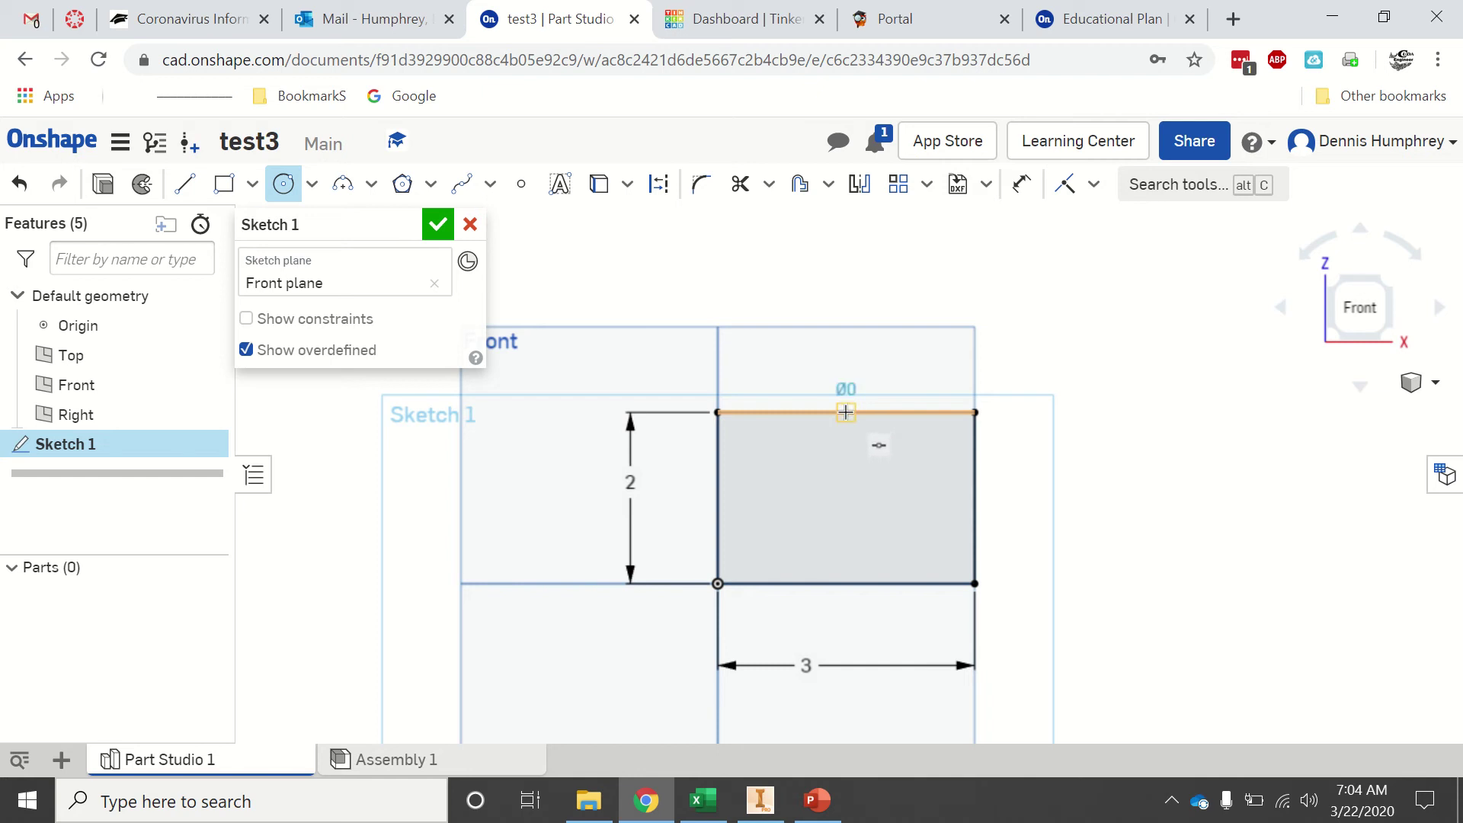
left_click(719, 412)
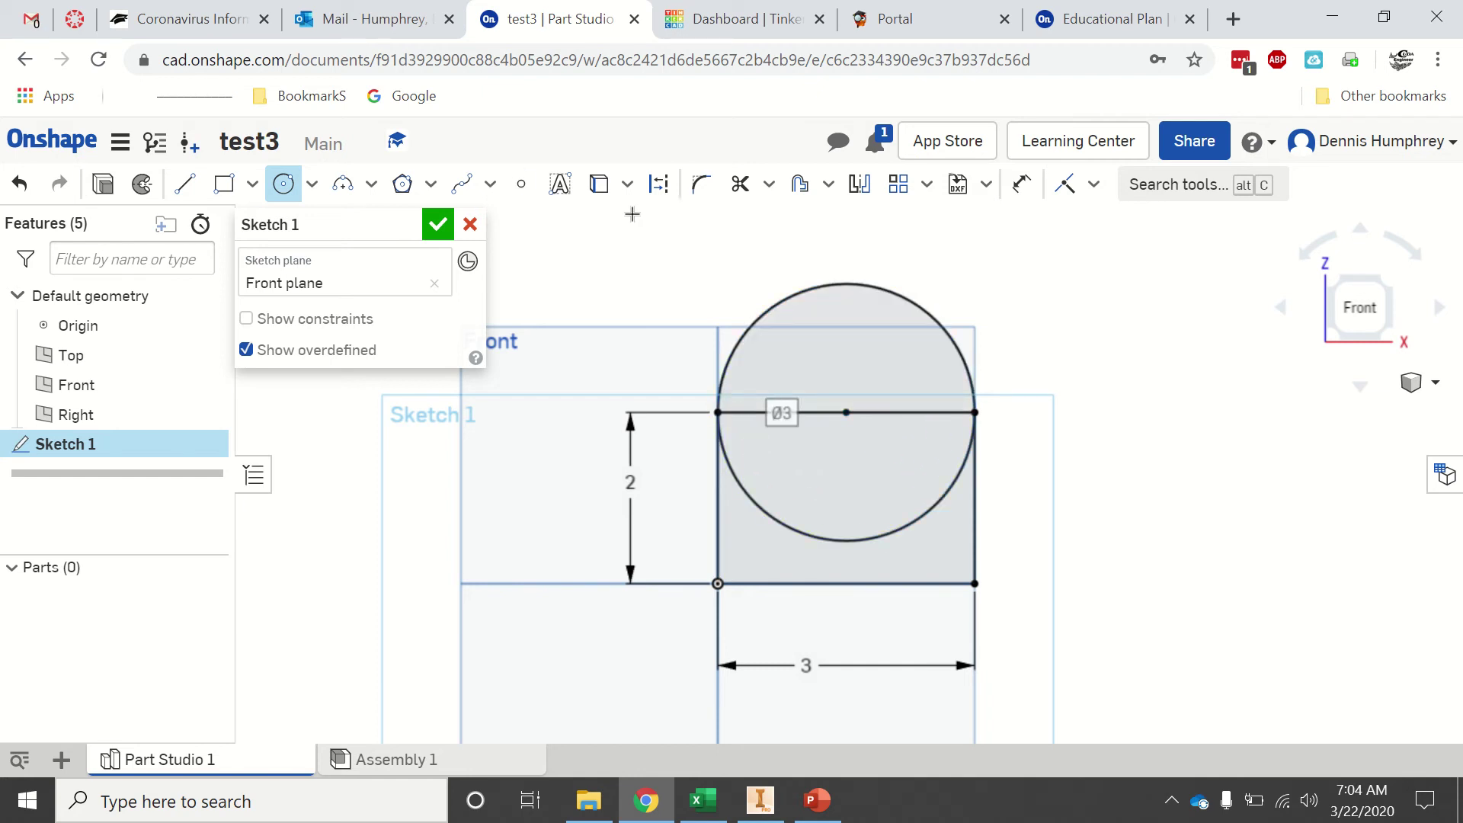
- Trim away the circle's lower arc and both pieces of the top line
left_click(767, 194)
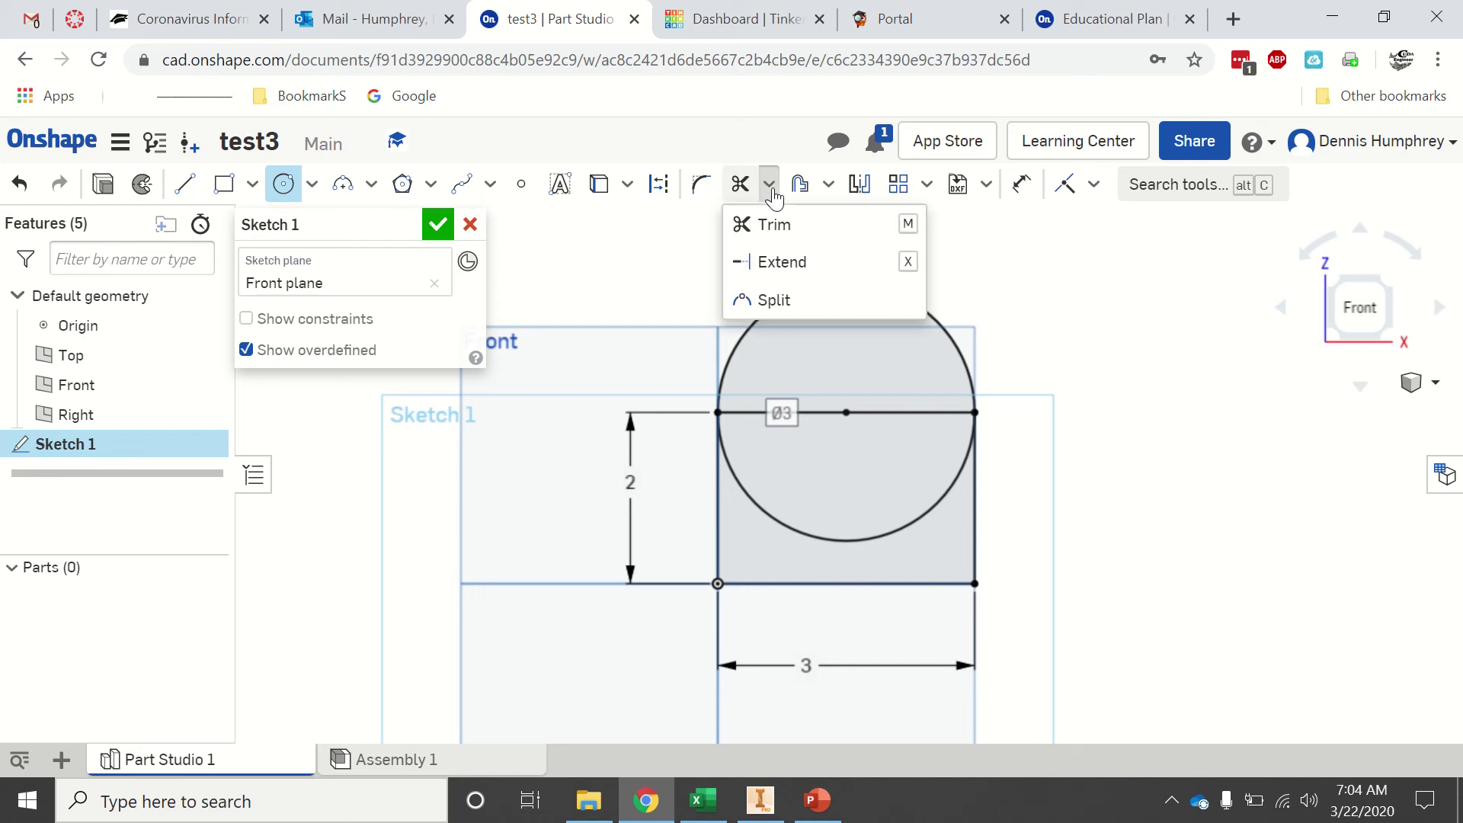
left_click(771, 223)
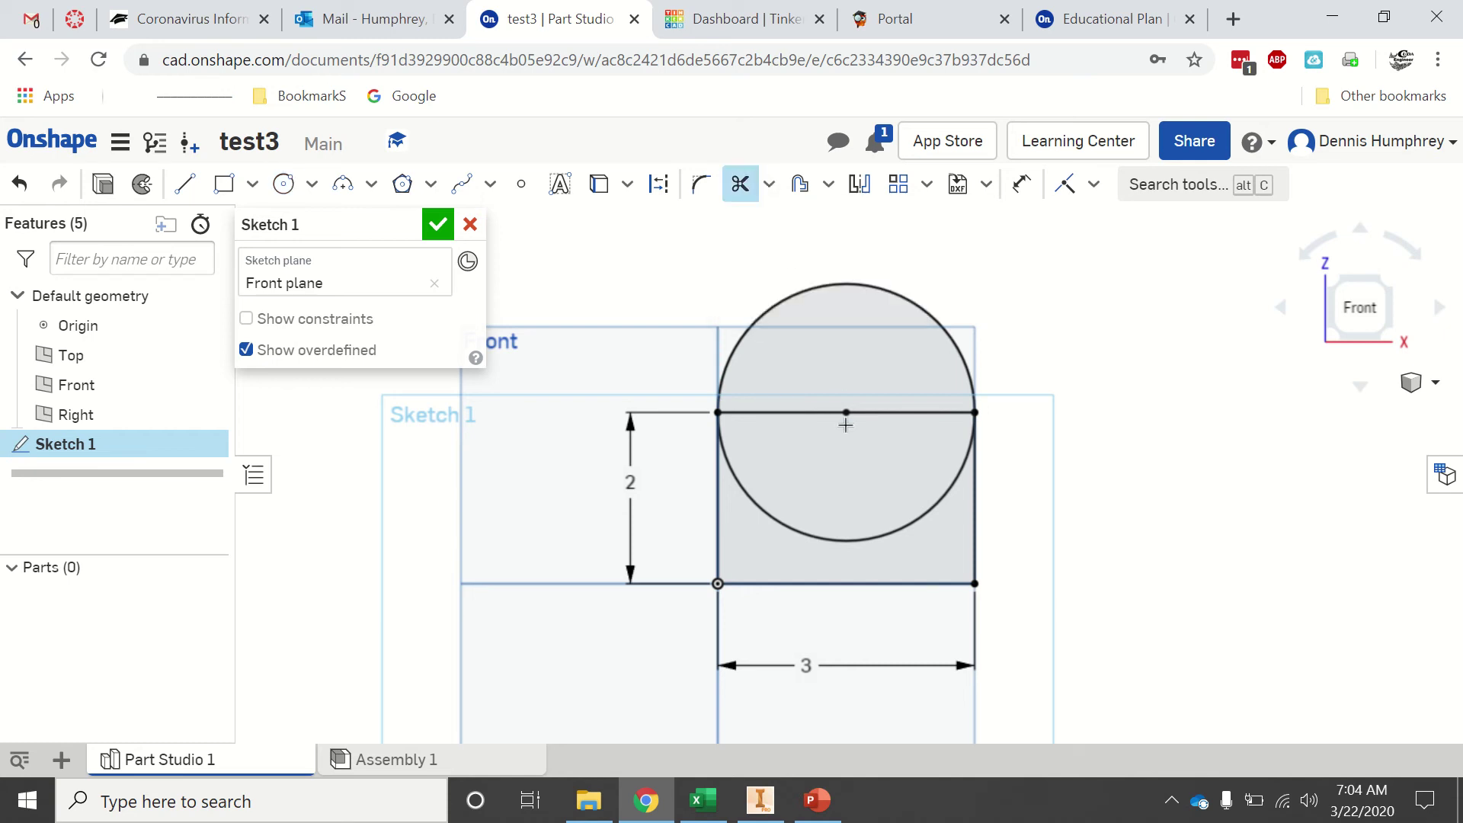
left_click(829, 539)
left_click(767, 414)
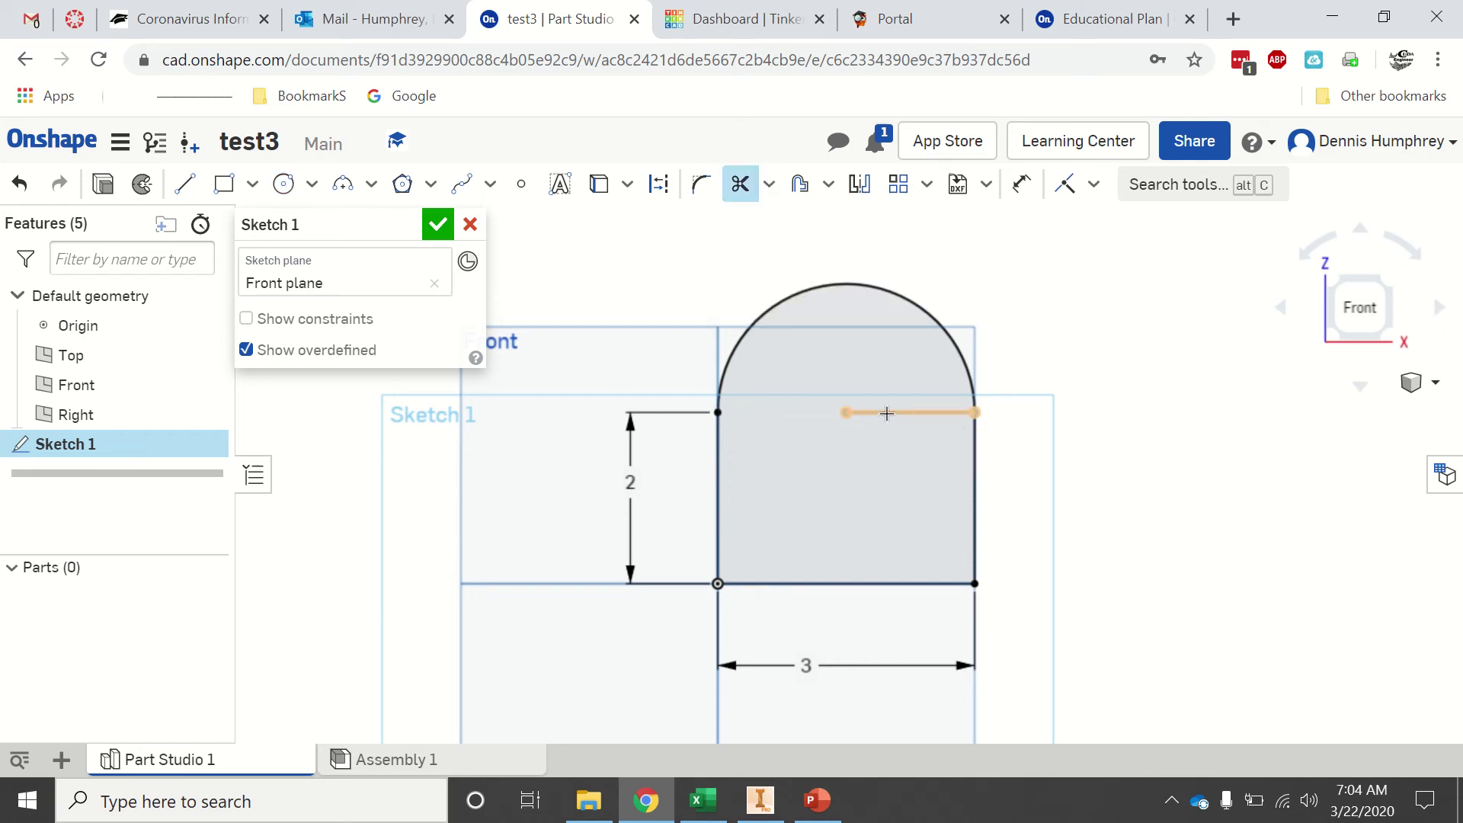
left_click(885, 413)
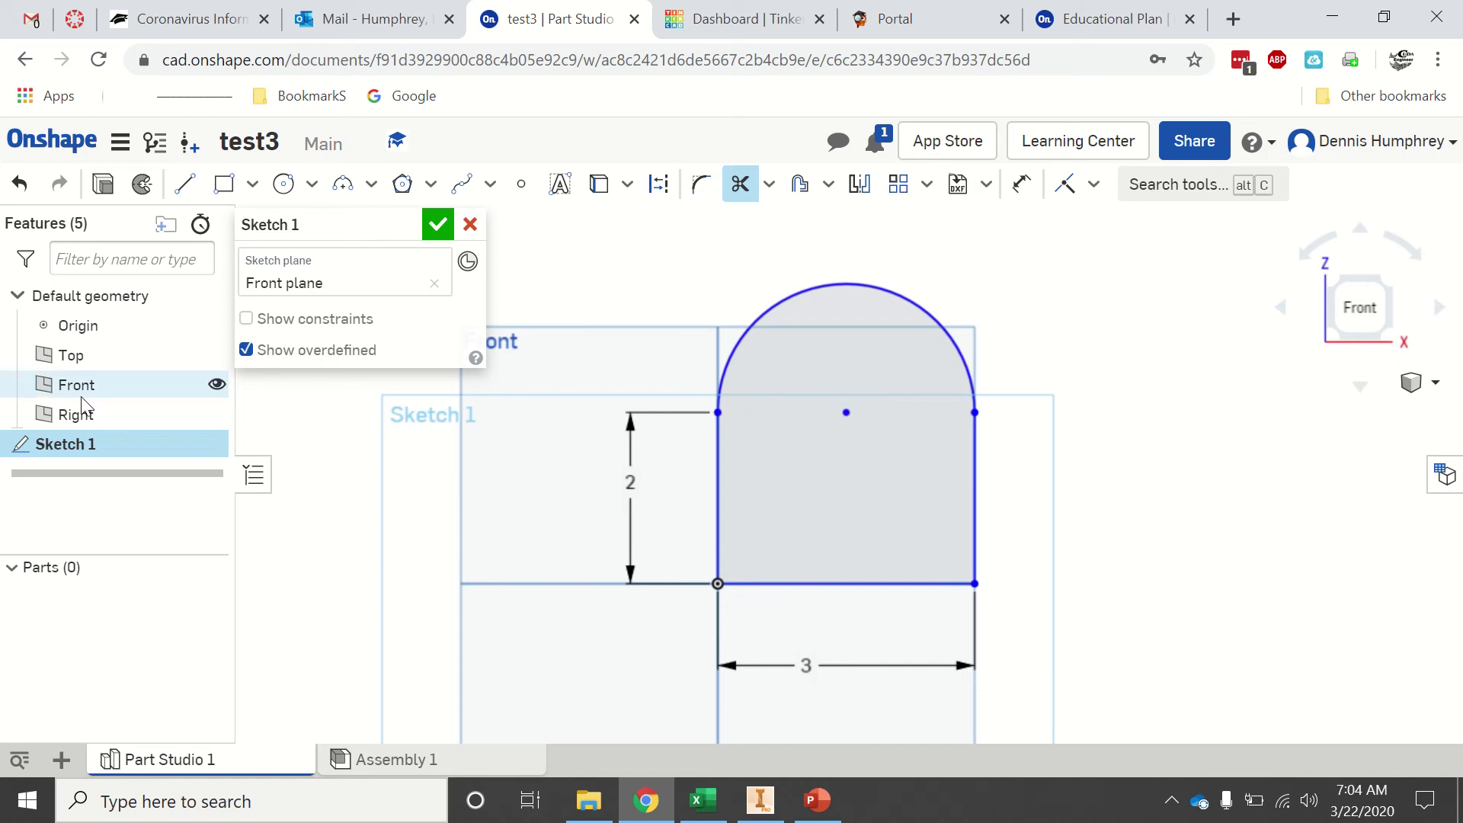
- Extrude the arched sketch 4 in deep, previewed in isometric view
left_click(97, 188)
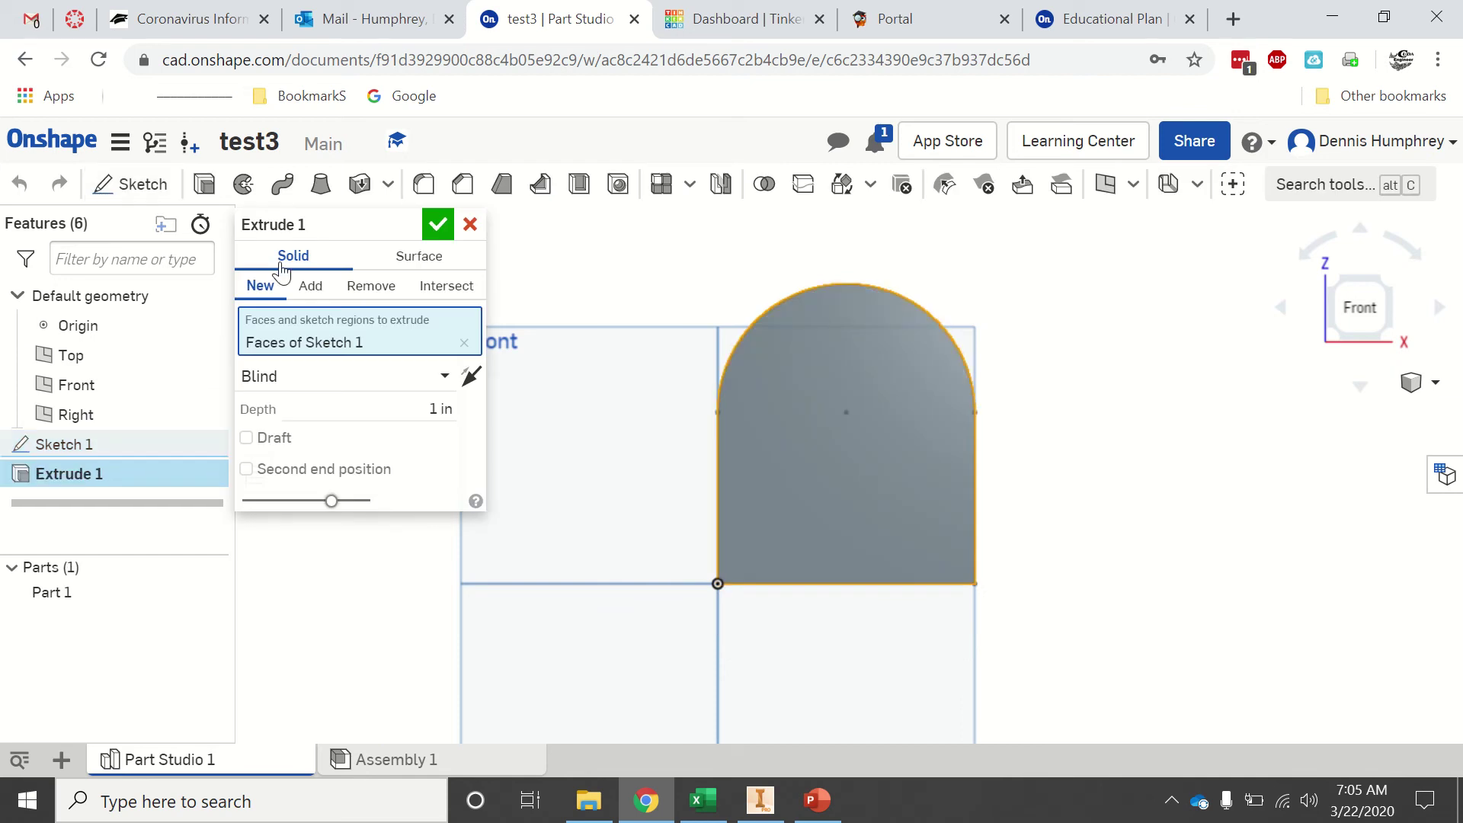
left_click(1390, 289)
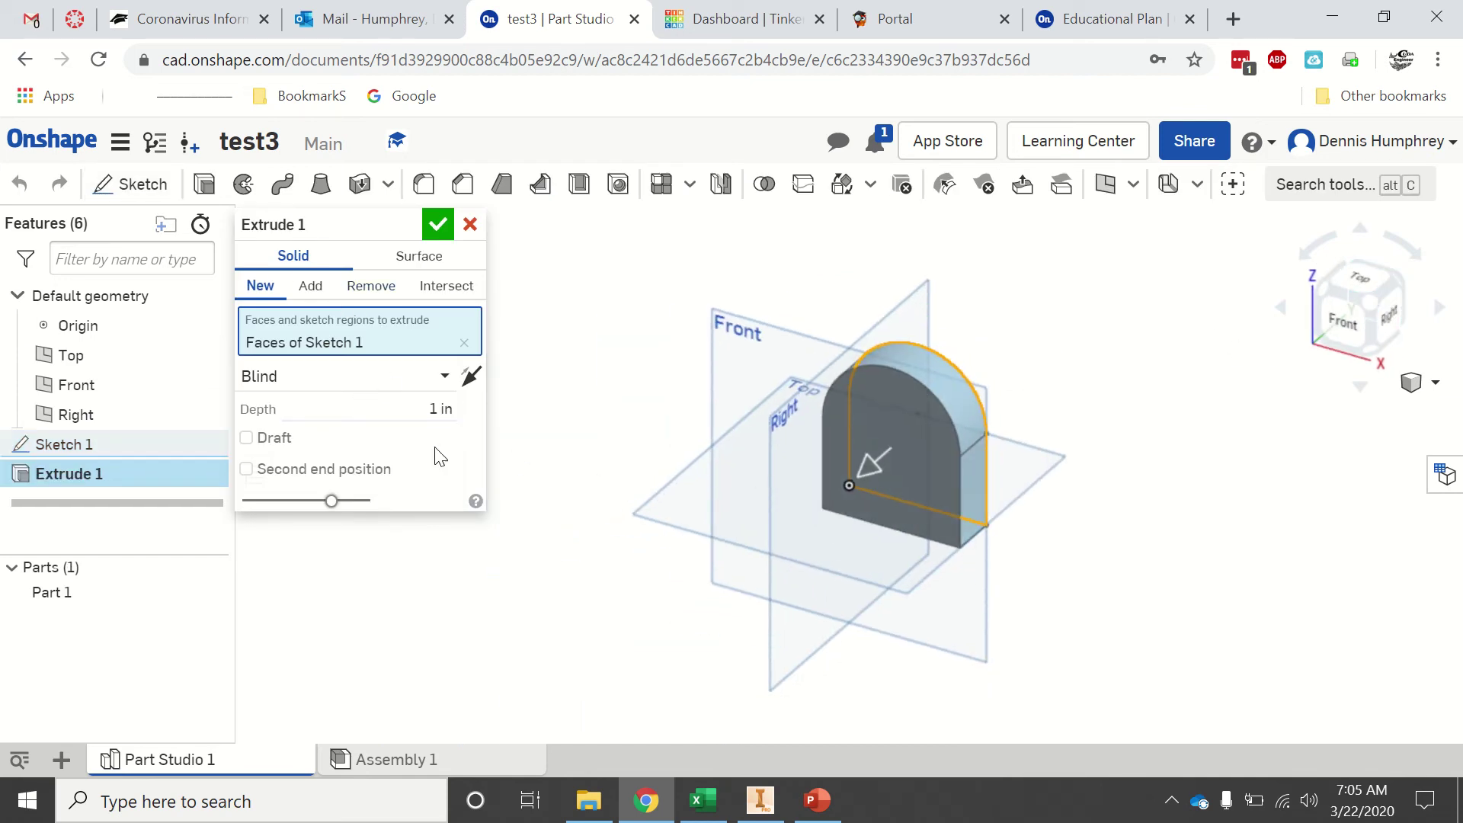
left_click(447, 410)
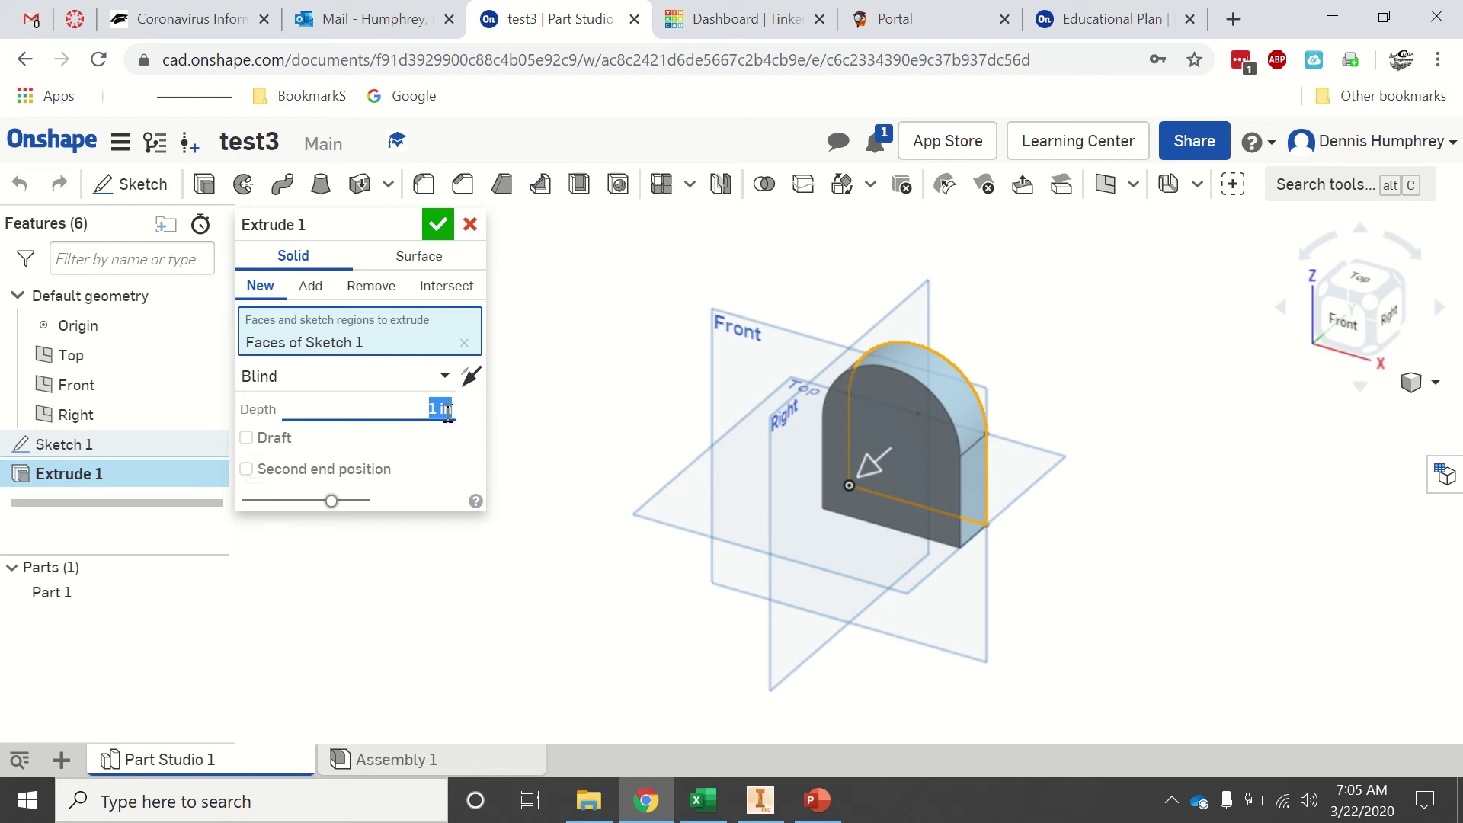
type("4")
left_click(439, 224)
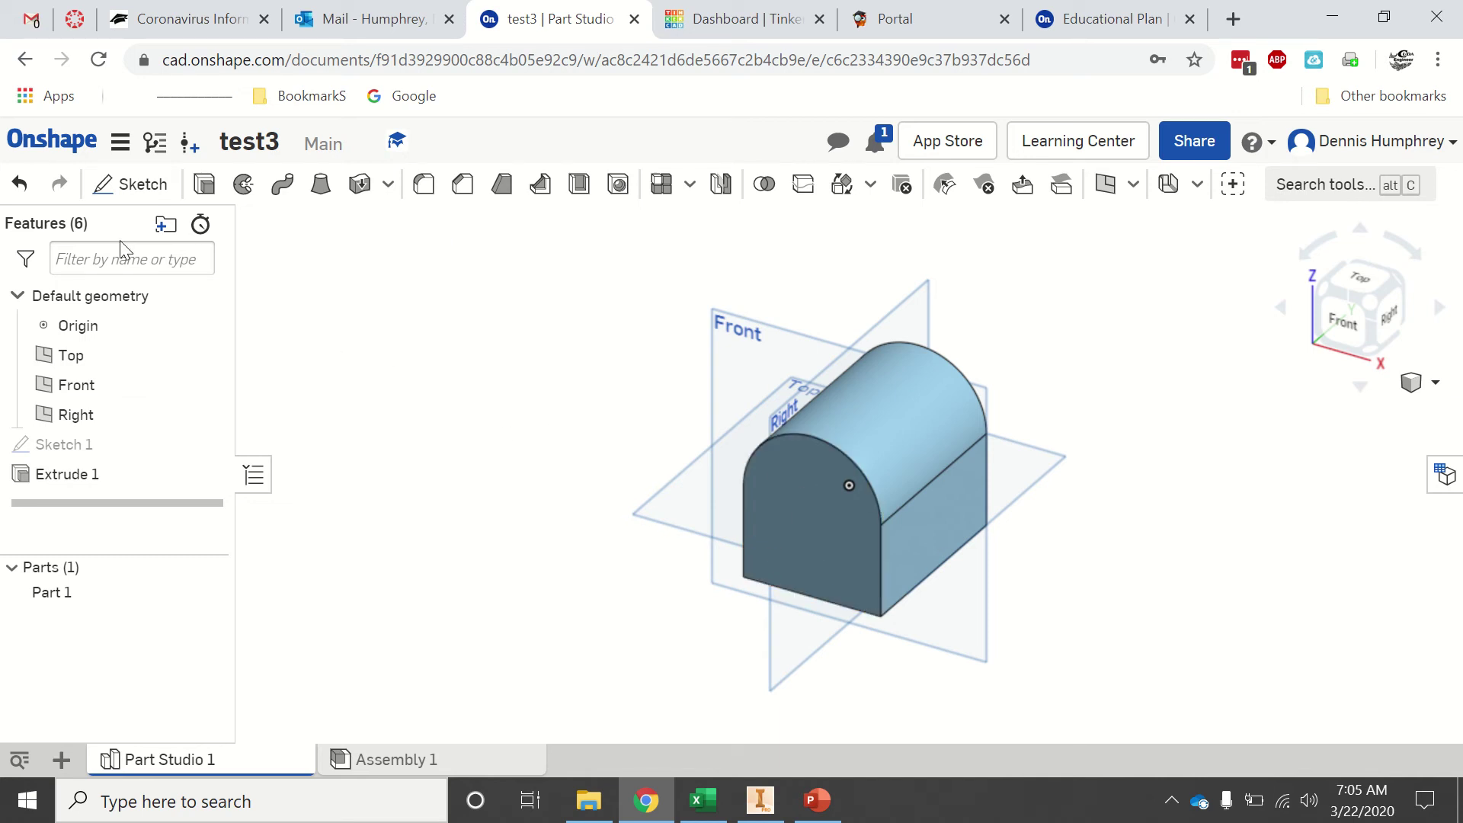
- Sketch a corner rectangle on the part's side face as Sketch 2
left_click(129, 183)
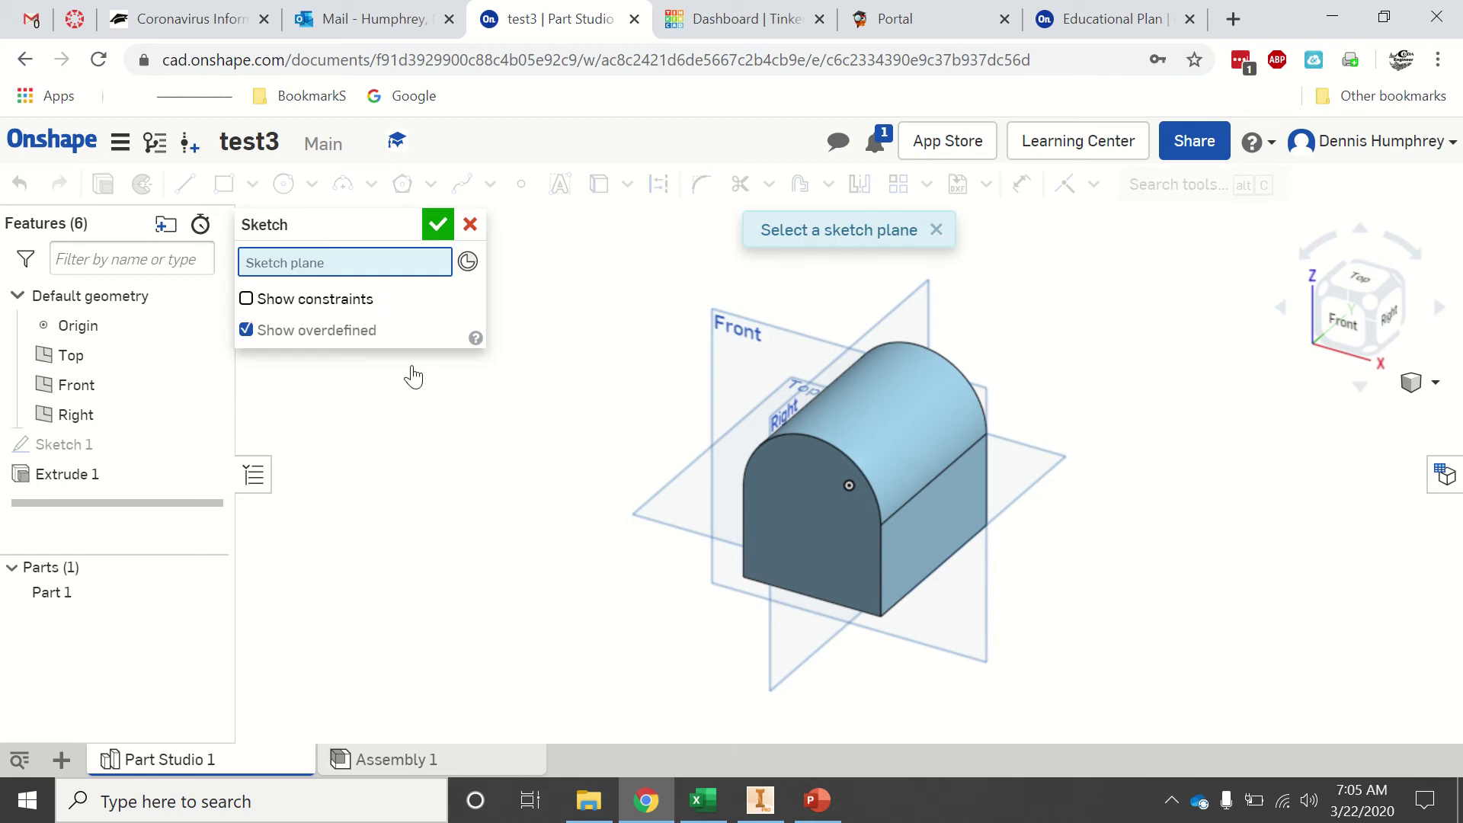
left_click(923, 550)
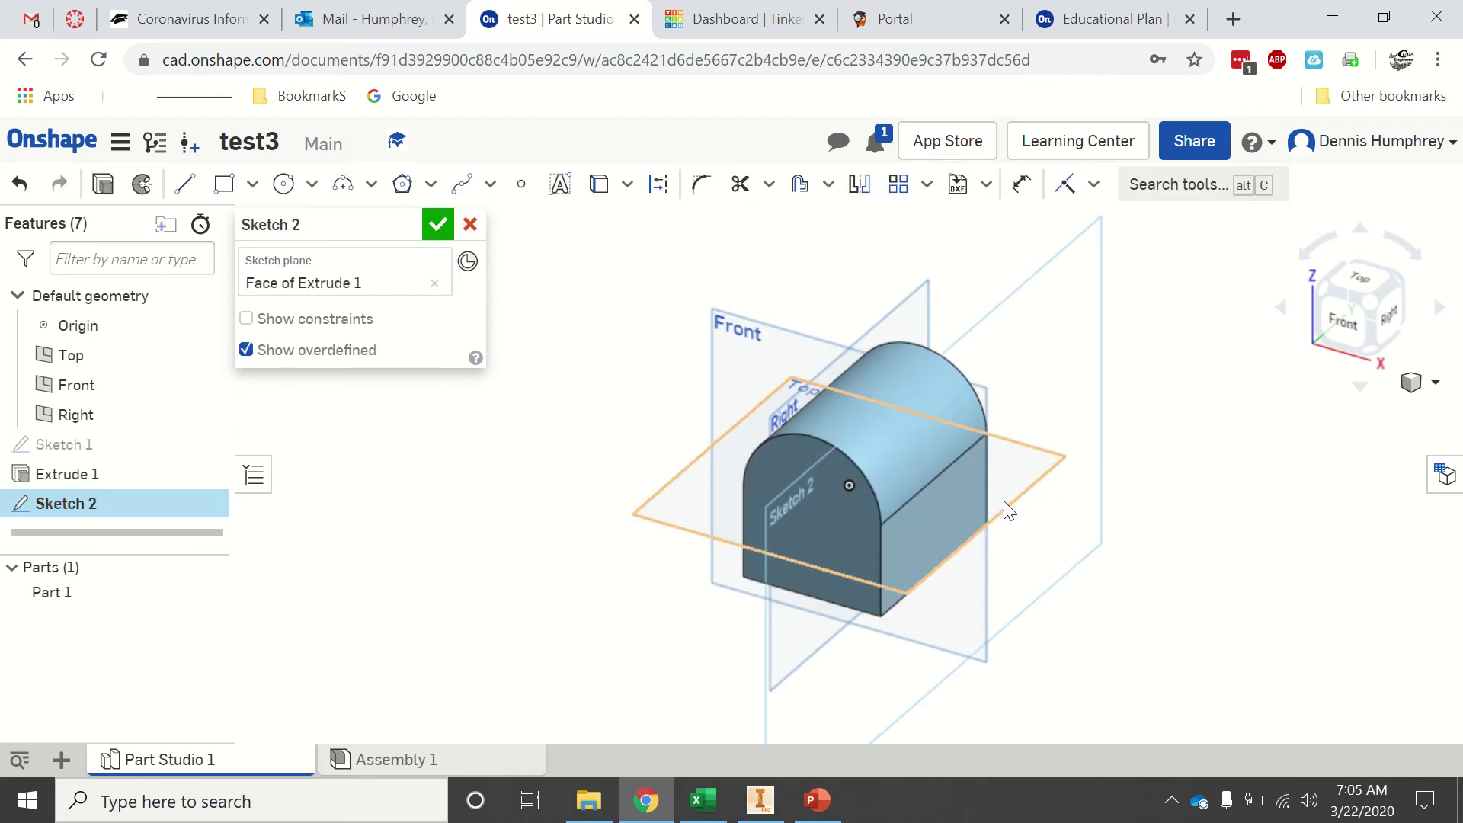
left_click(1387, 322)
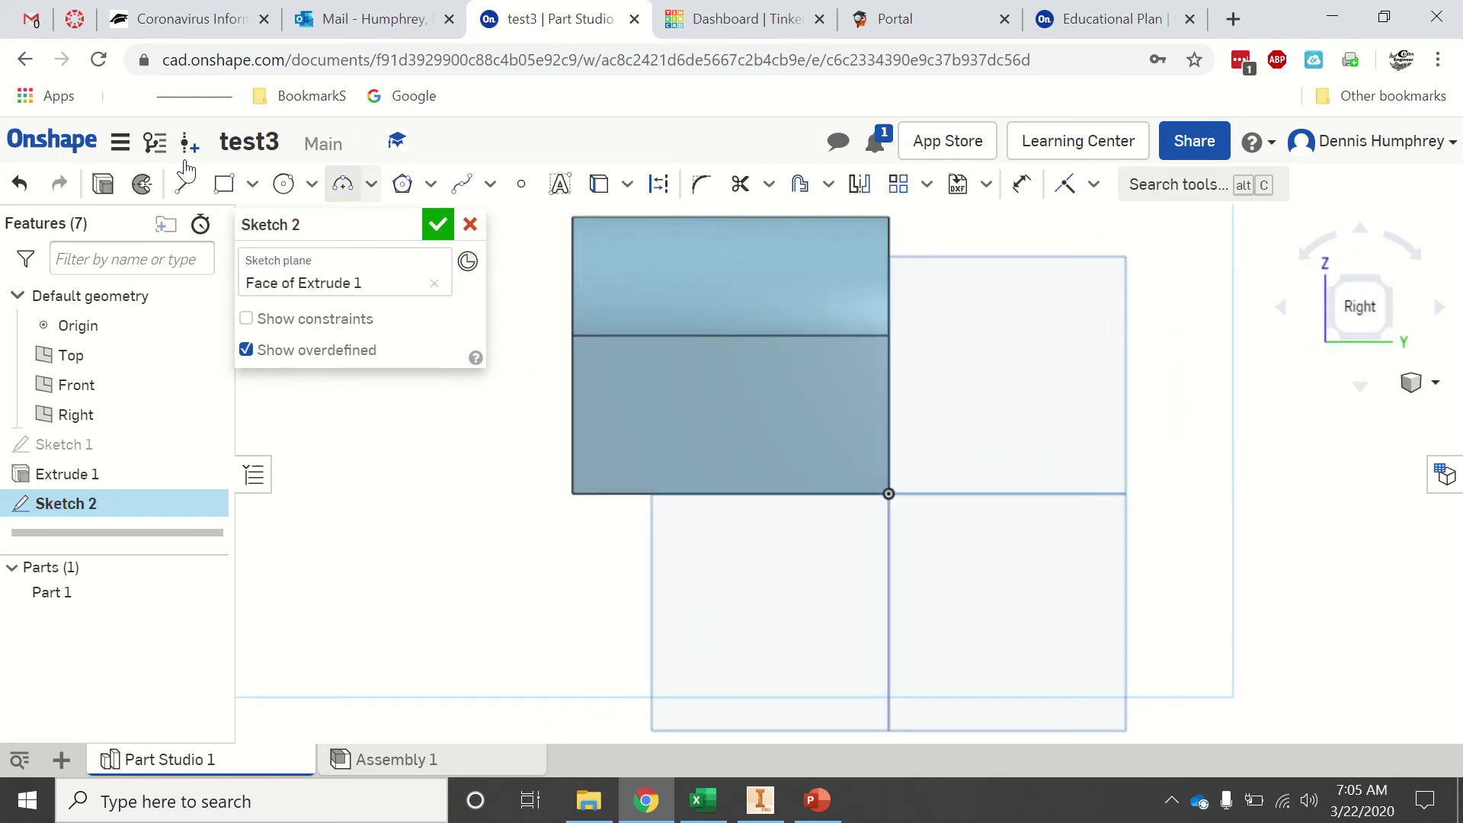
left_click(224, 185)
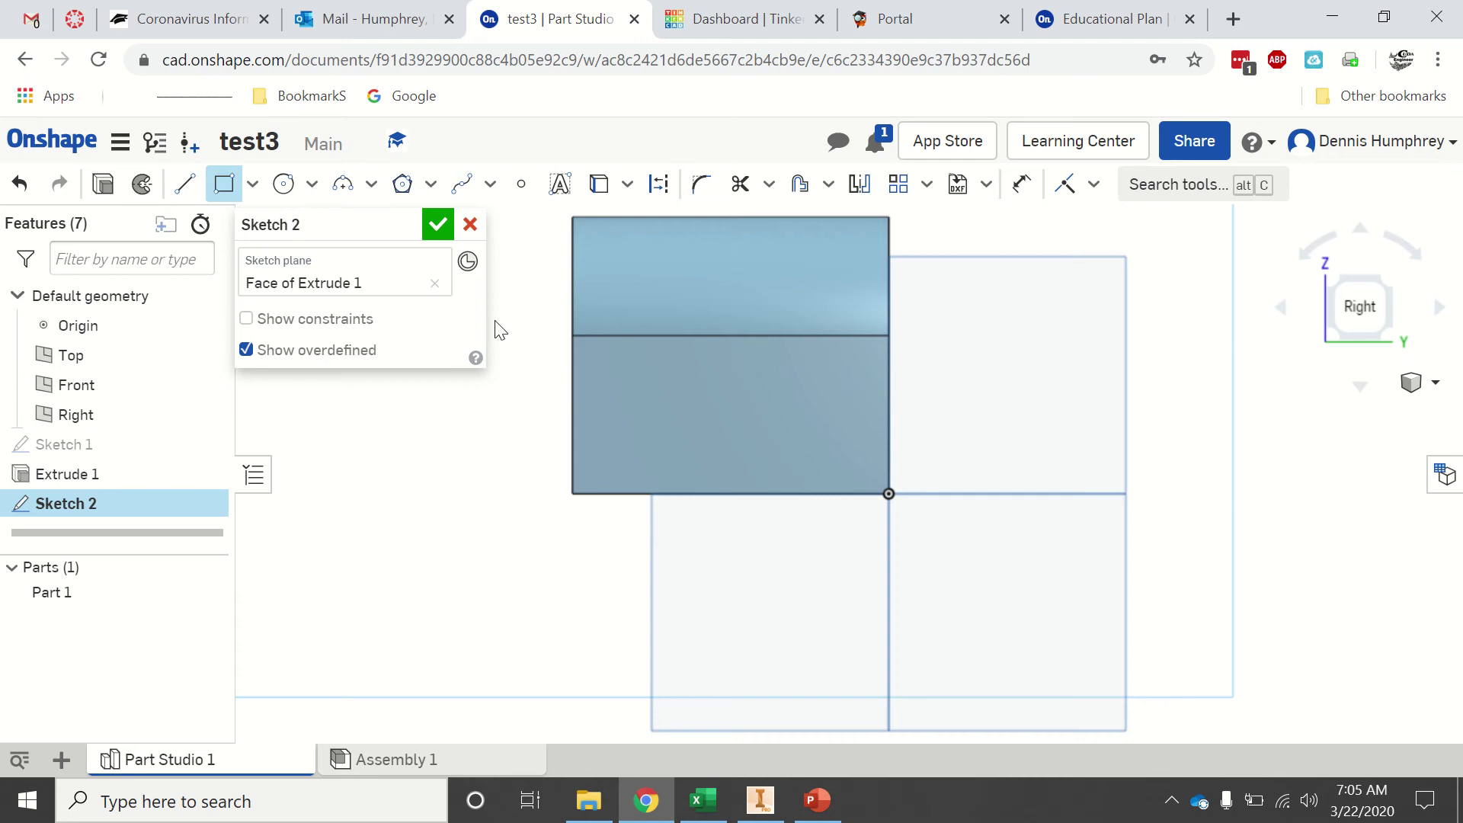
left_click(662, 362)
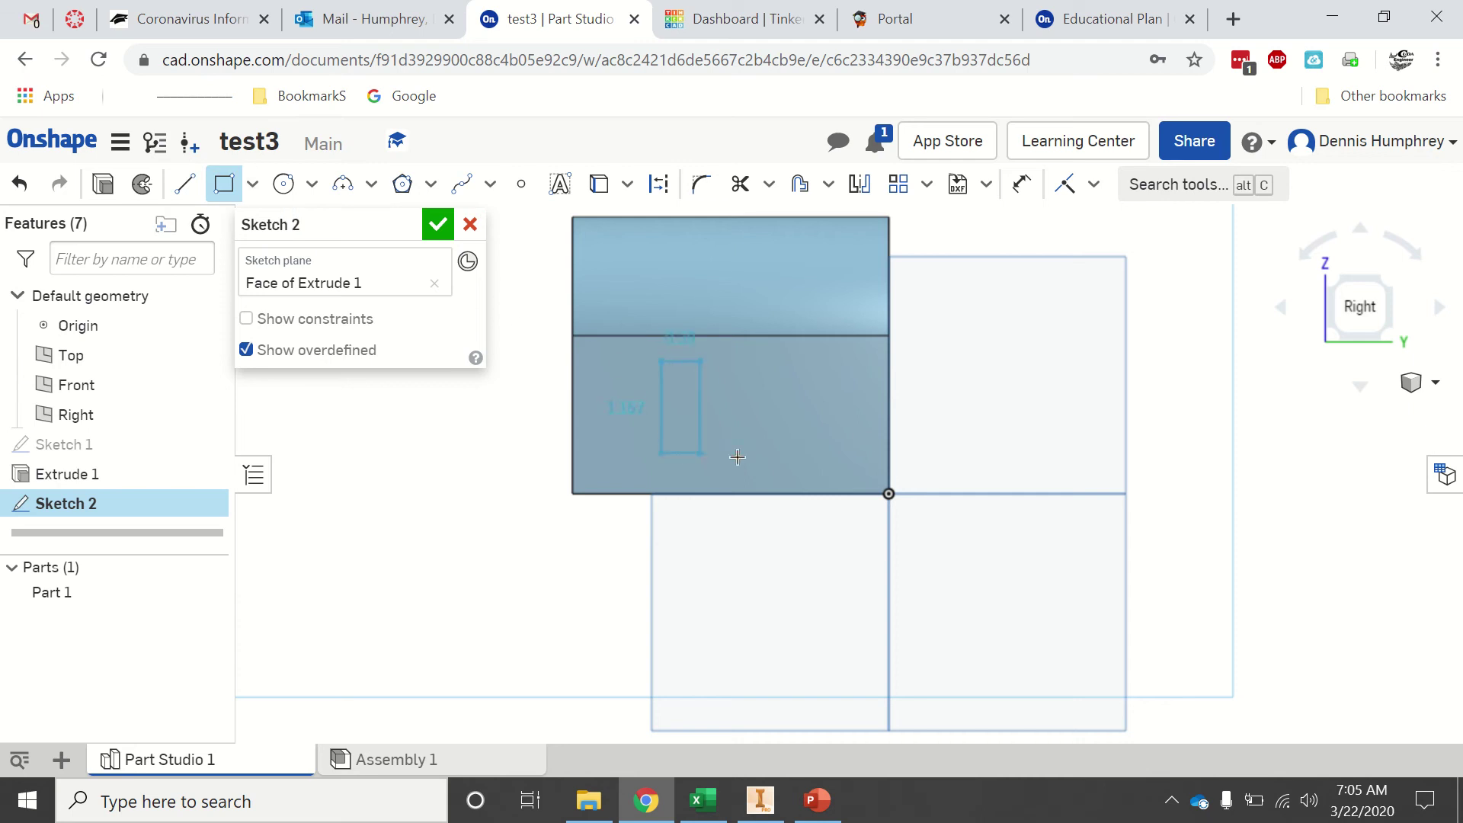
left_click(803, 456)
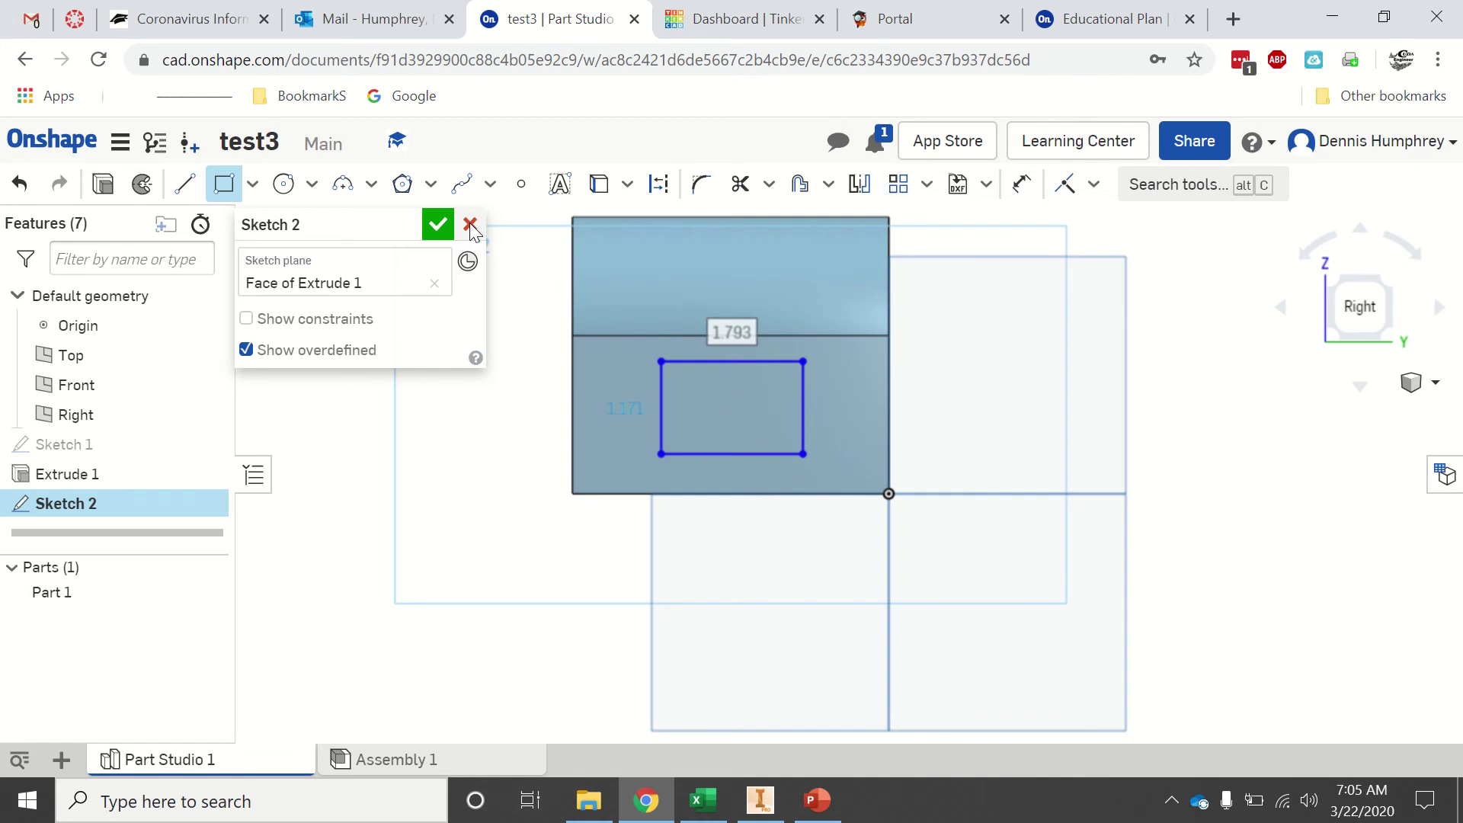
left_click(437, 224)
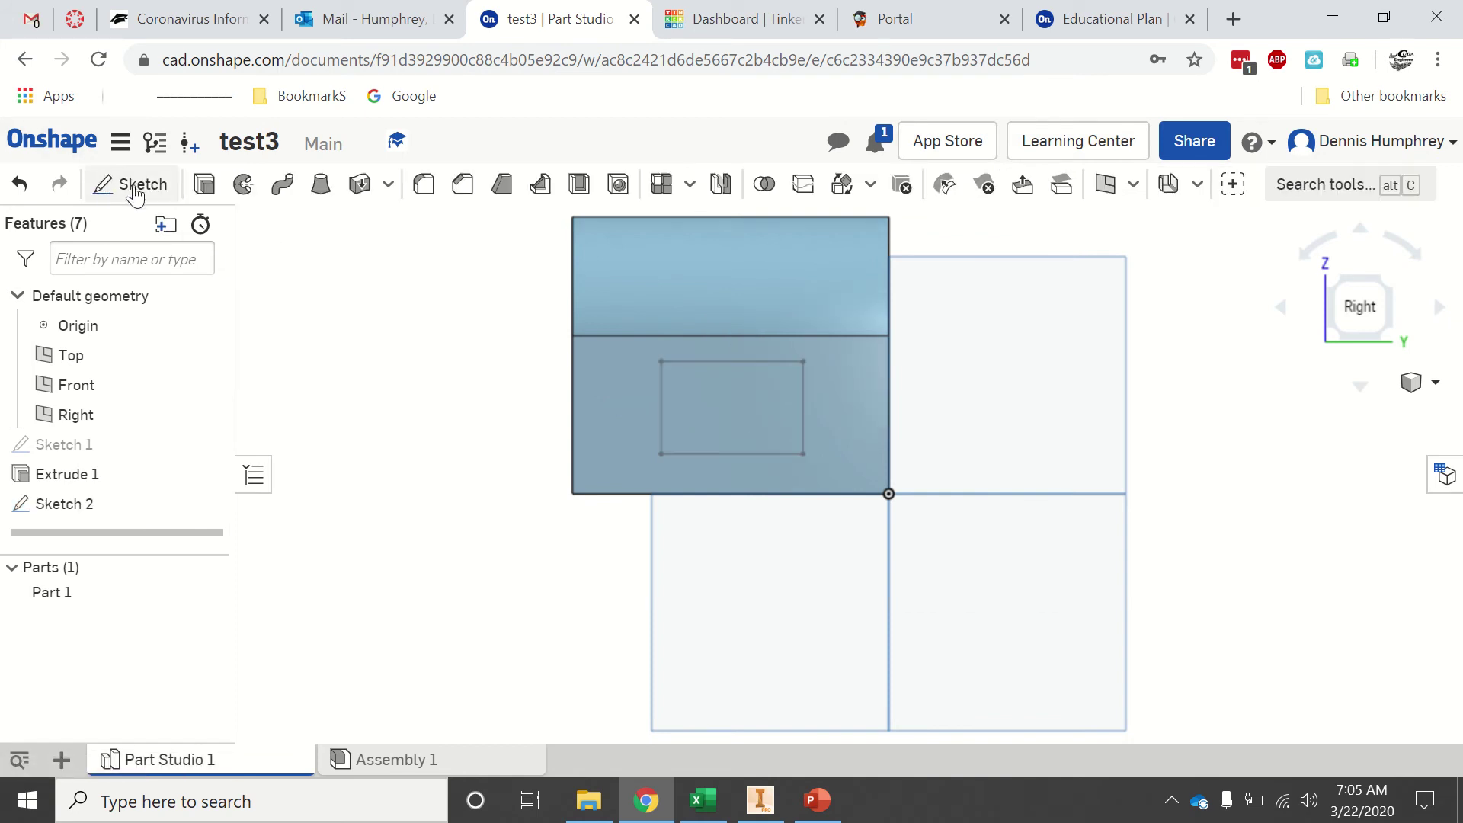
- Extrude the rectangle 1 in outward as an added boss (Extrude 2)
left_click(204, 184)
left_click(730, 393)
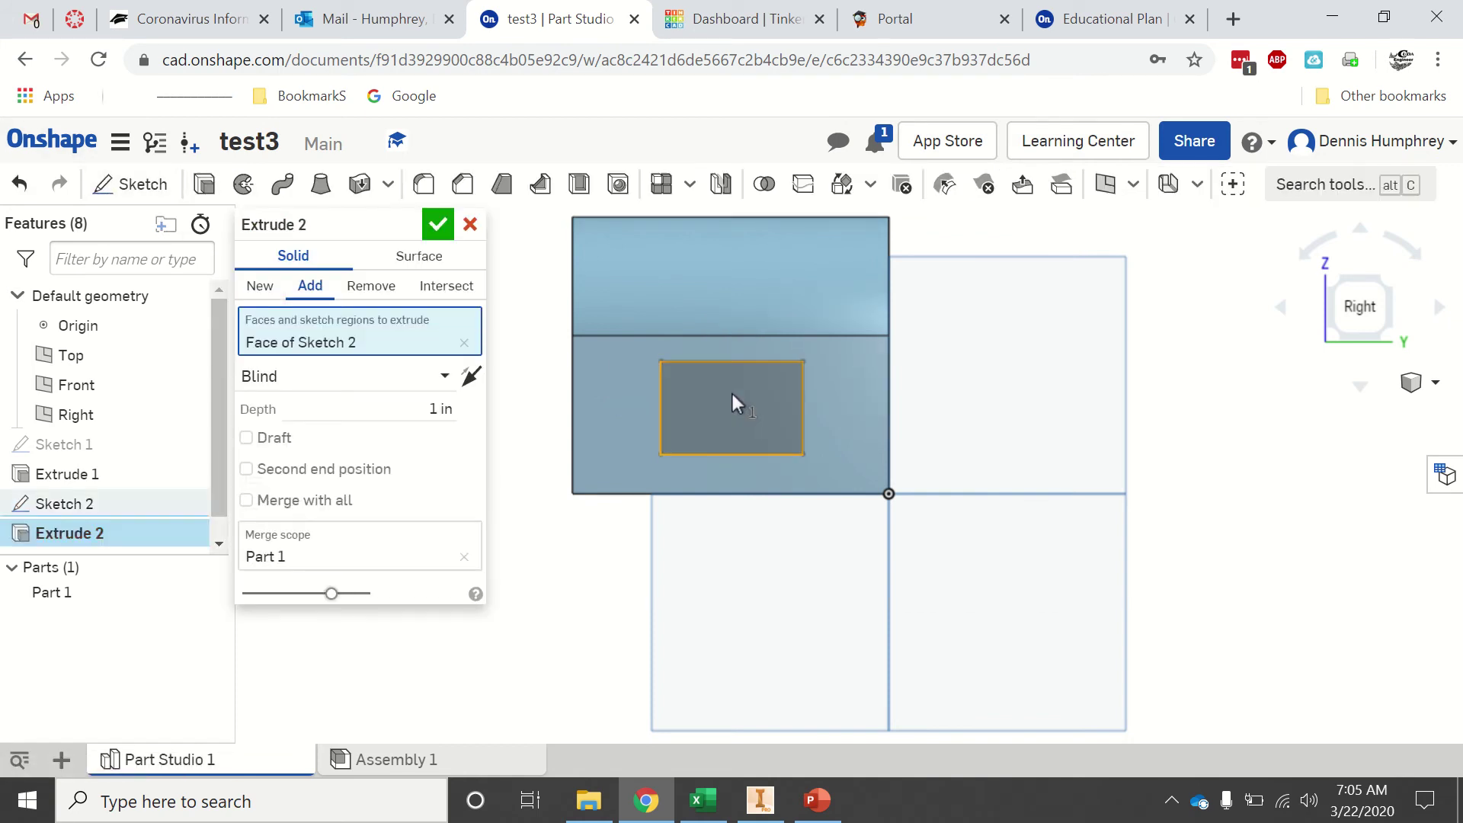
left_click(1335, 288)
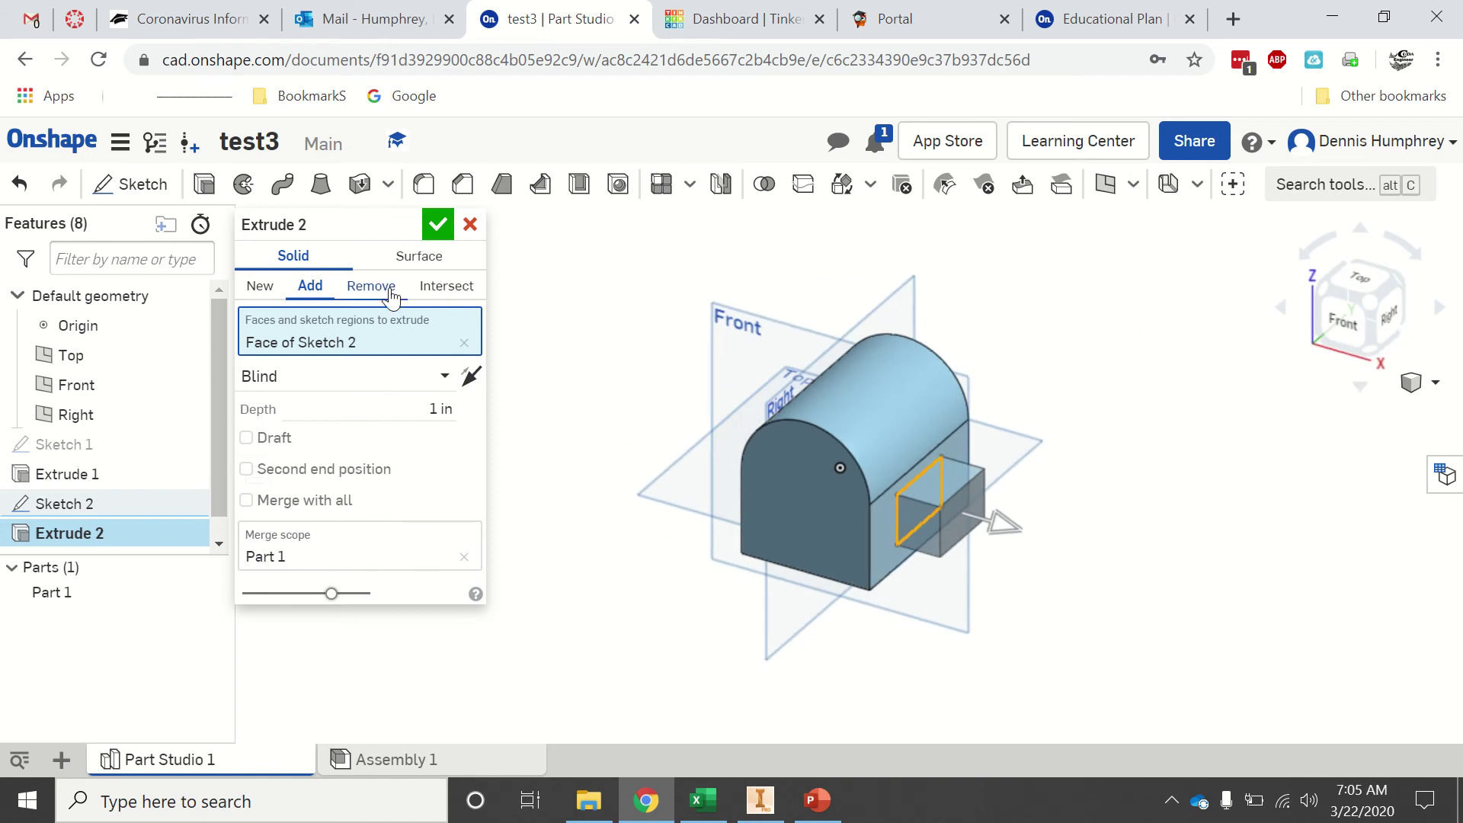
left_click(440, 228)
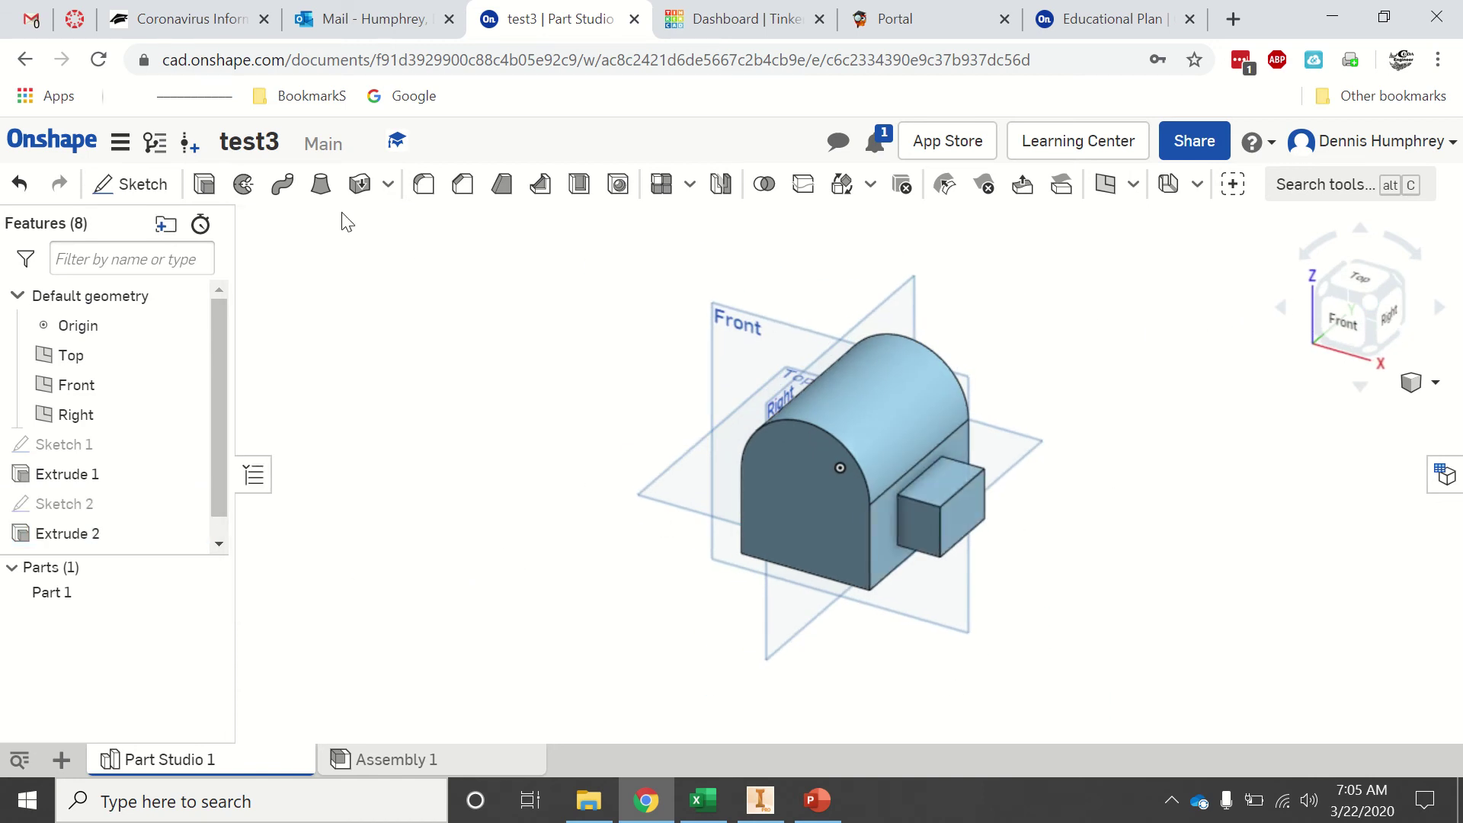
- Sketch a Ø2 circle on the part's arched front face and accept Sketch 3
left_click(125, 183)
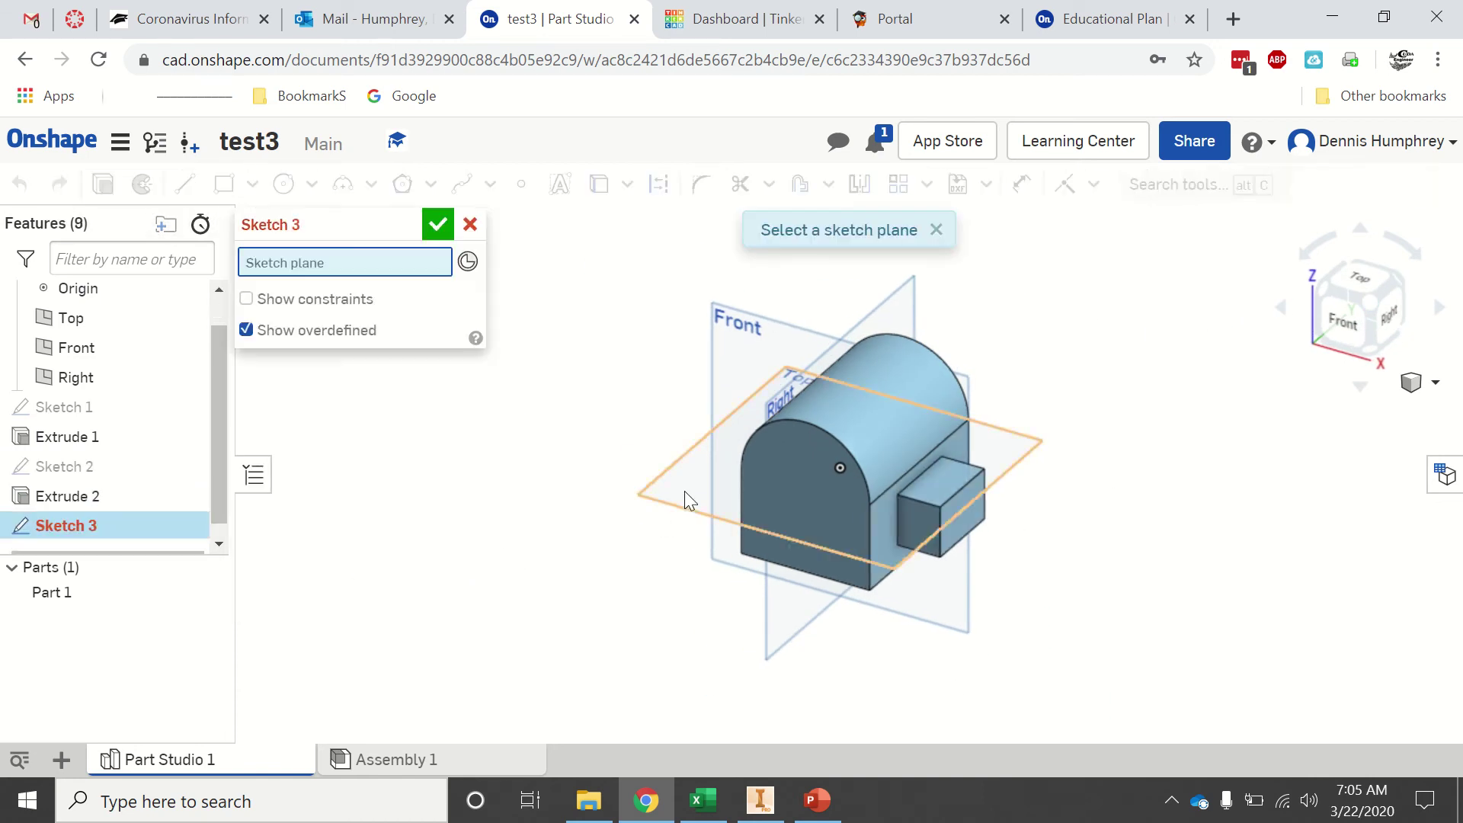
left_click(809, 502)
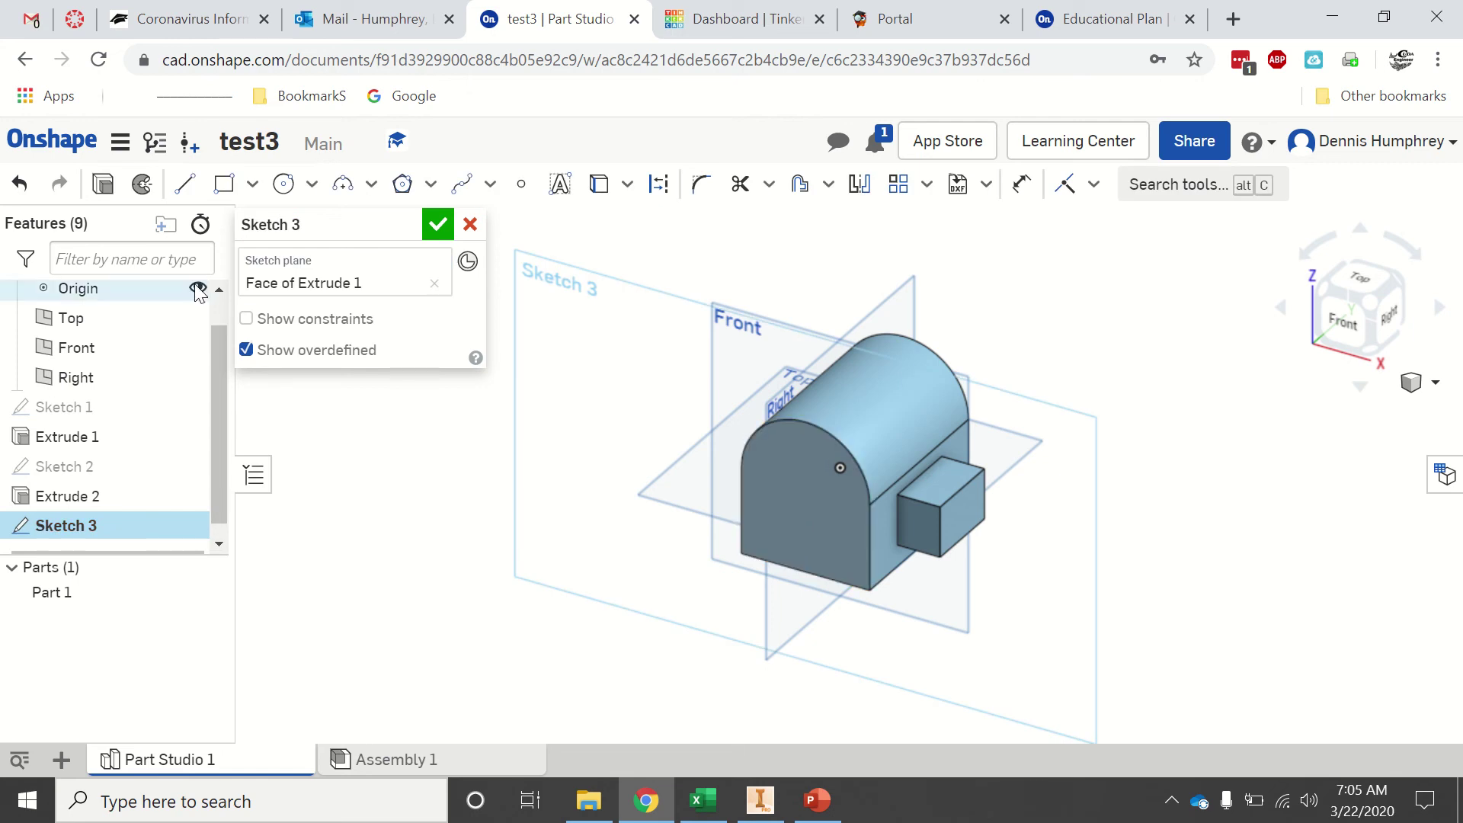
left_click(1336, 322)
left_click(283, 183)
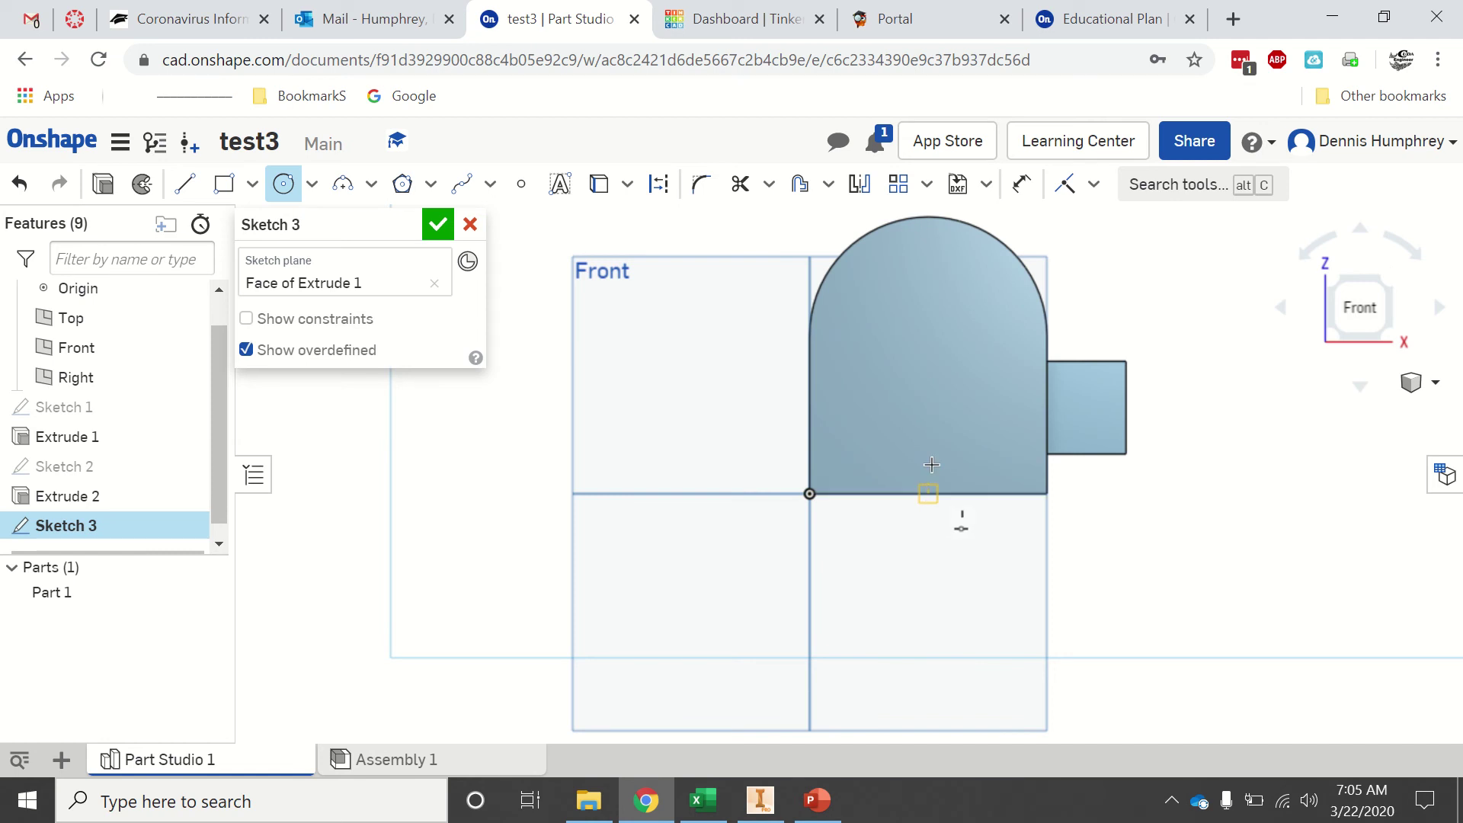
left_click(928, 372)
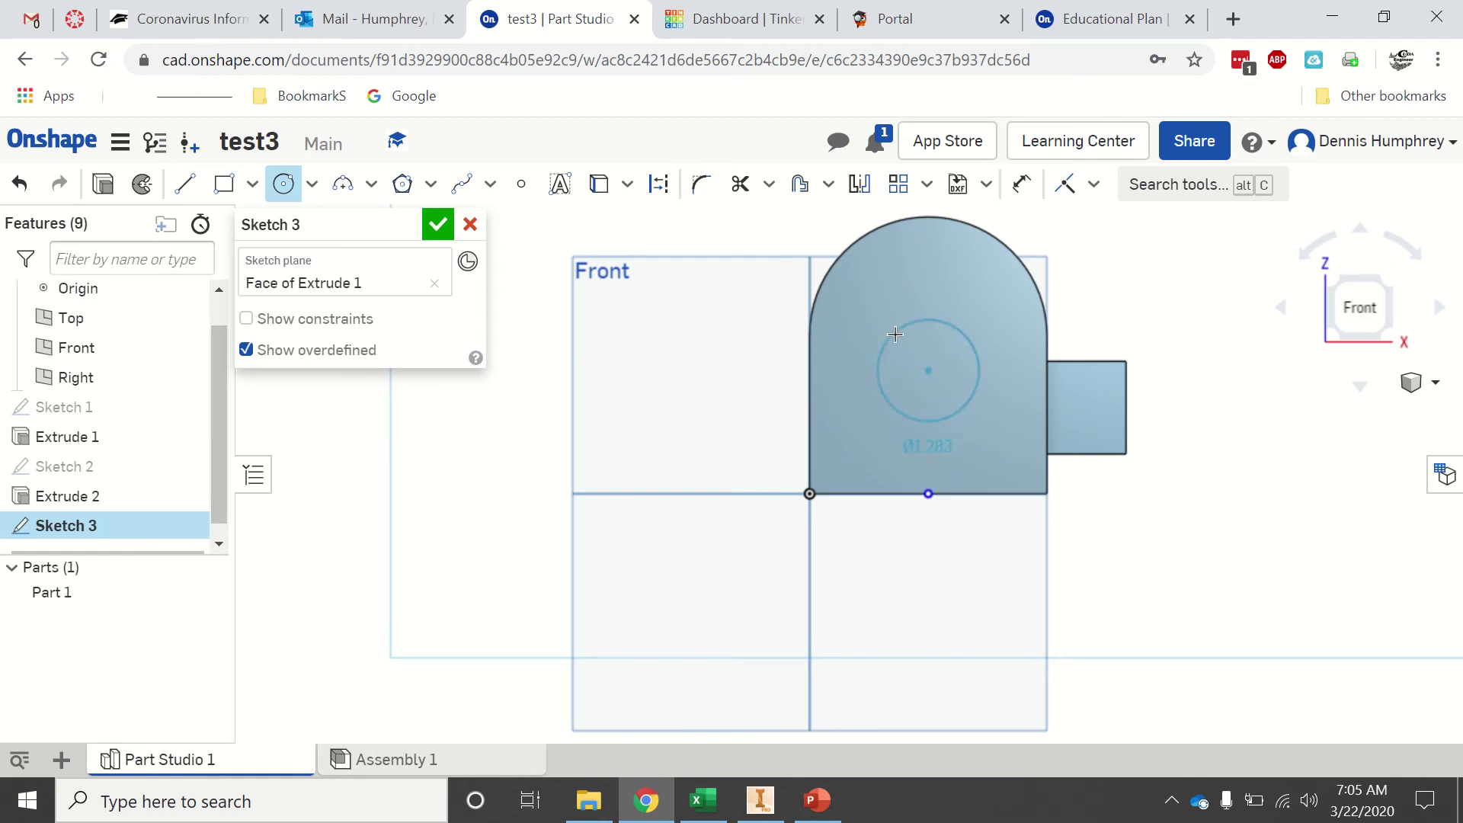
left_click(892, 331)
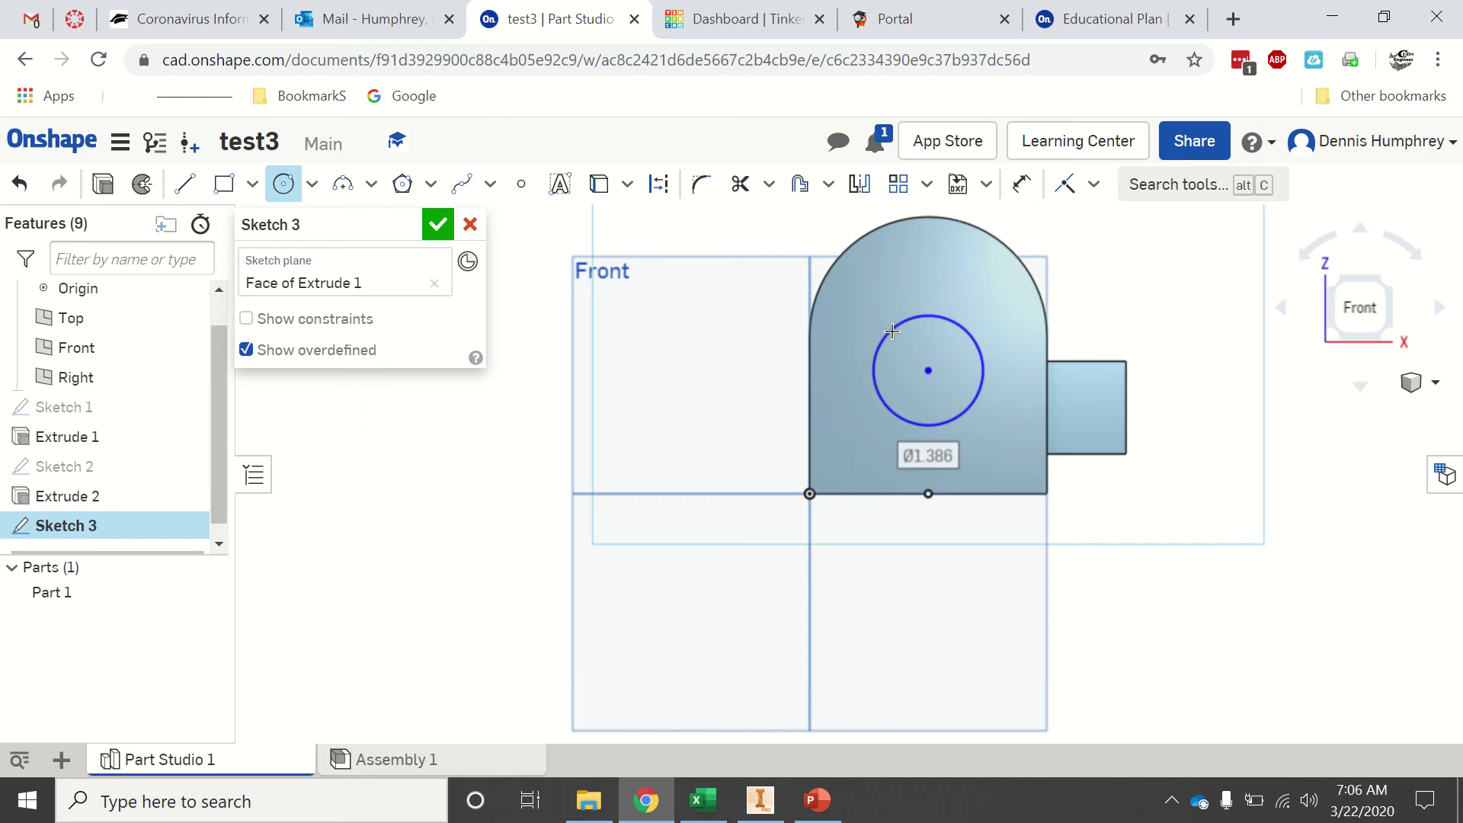
type("2")
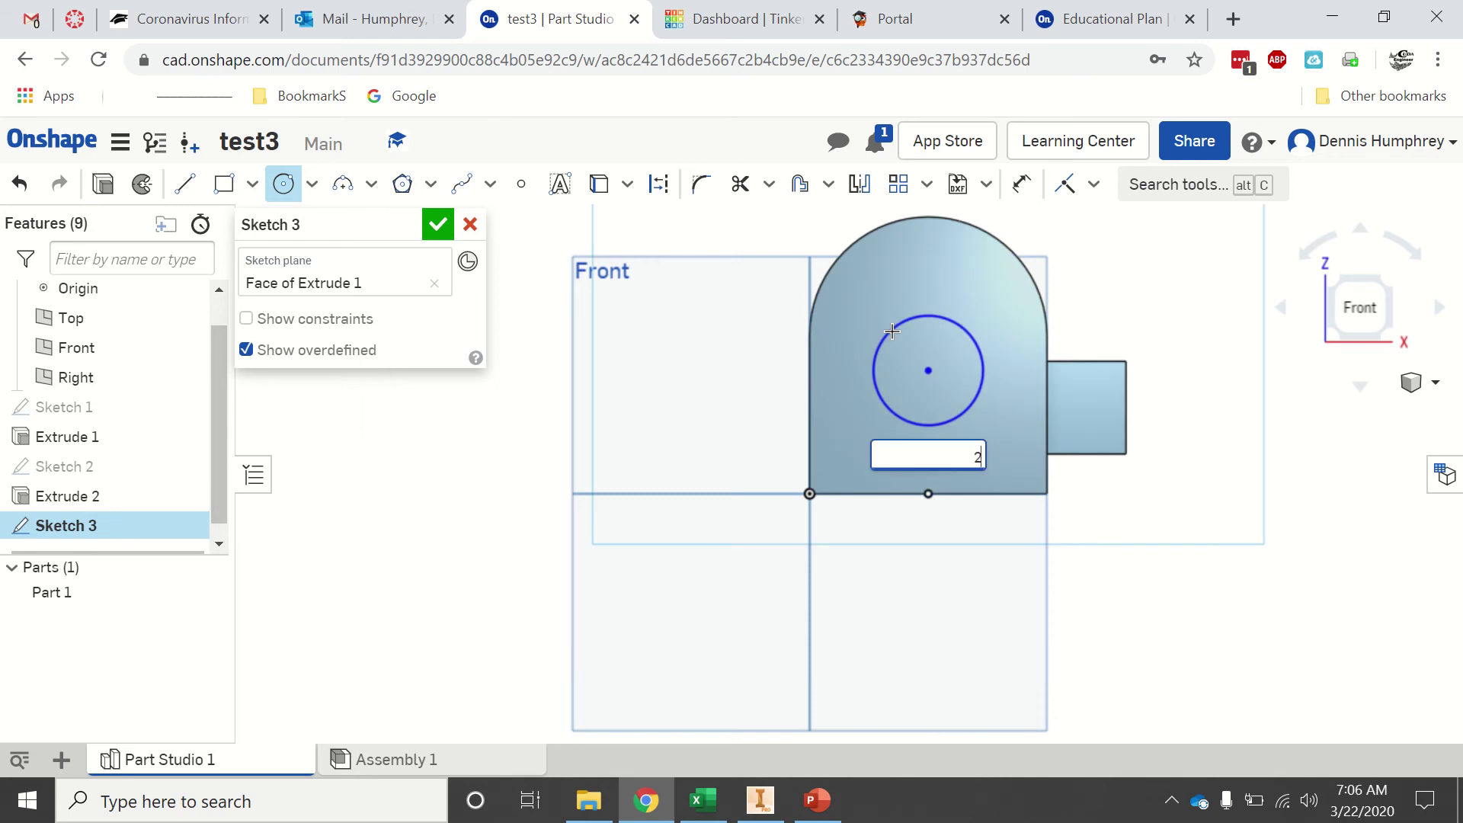
key("Return")
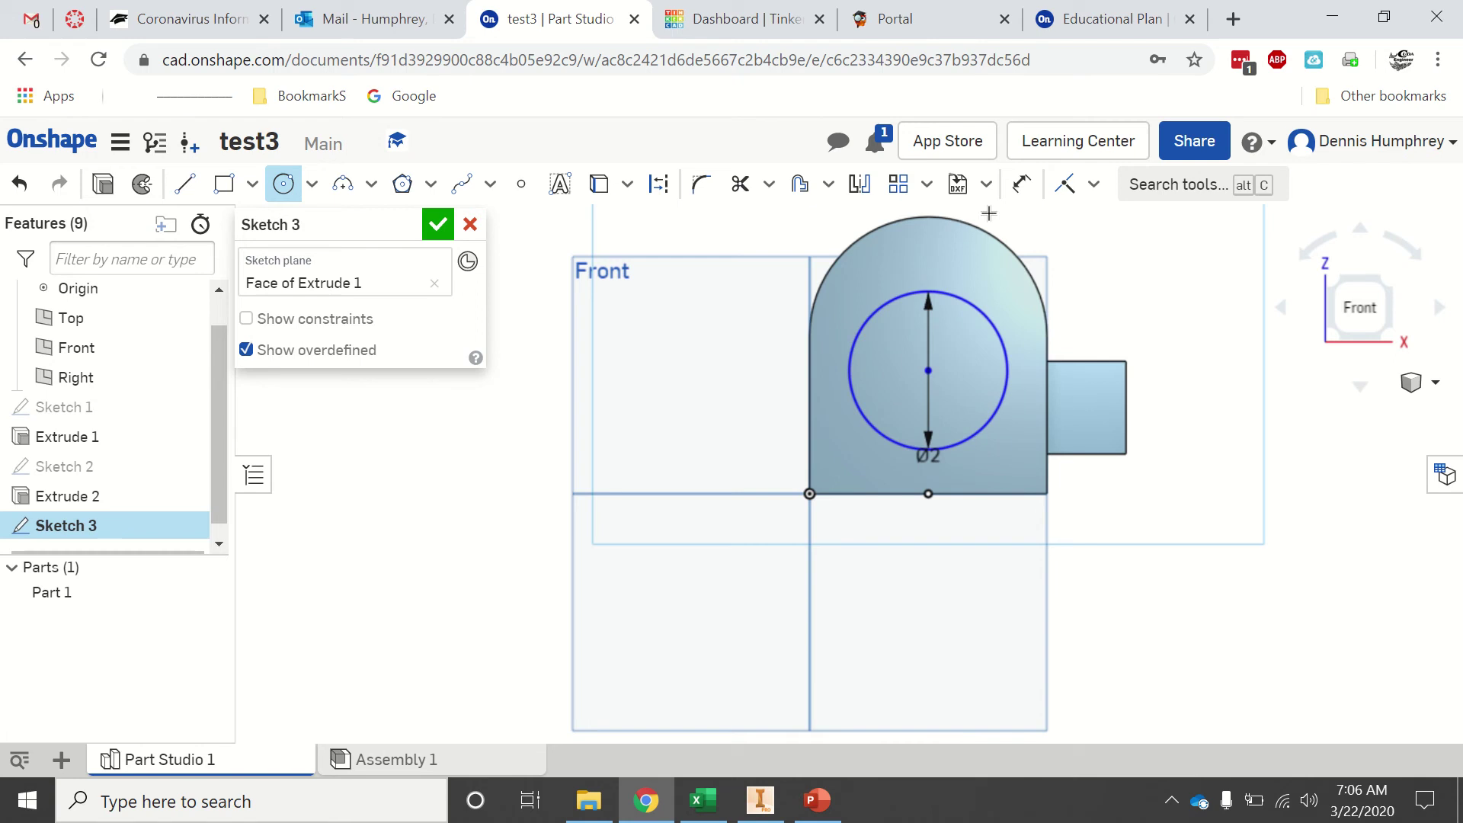
left_click(438, 225)
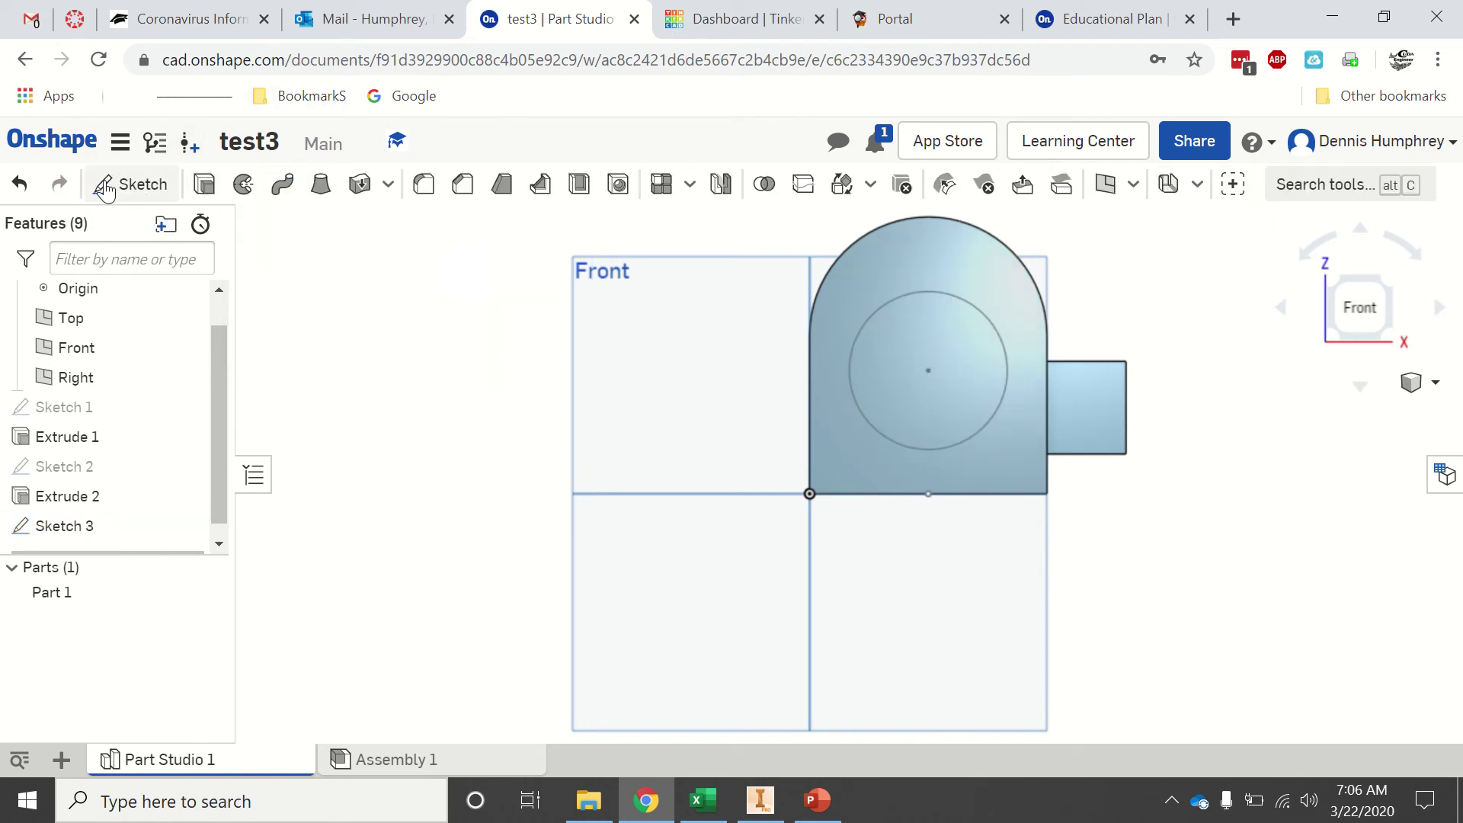
- Extrude-remove the Ø2 circle through the full depth of the part as Extrude 3
left_click(204, 183)
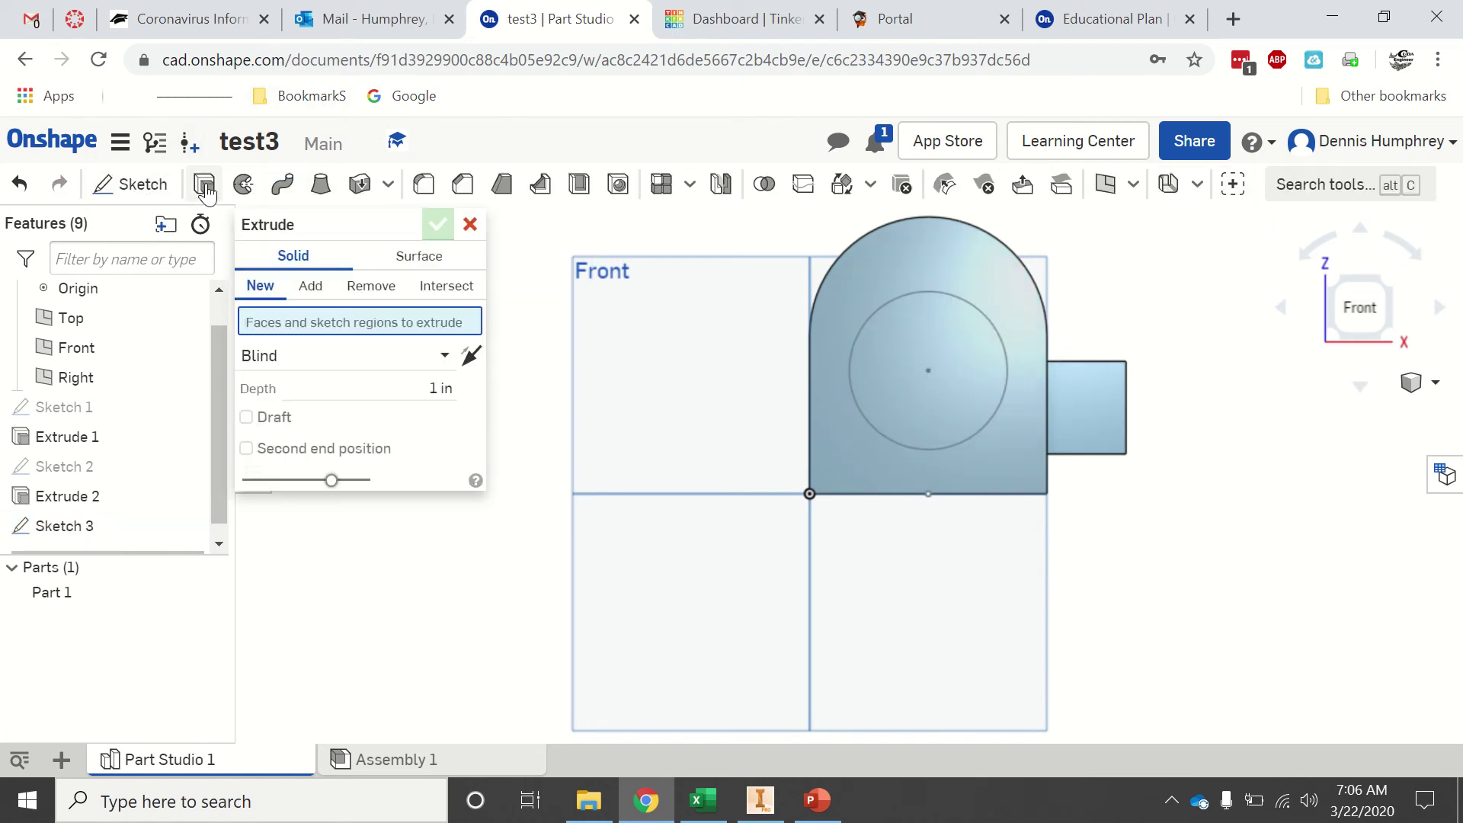
left_click(920, 367)
left_click(1387, 288)
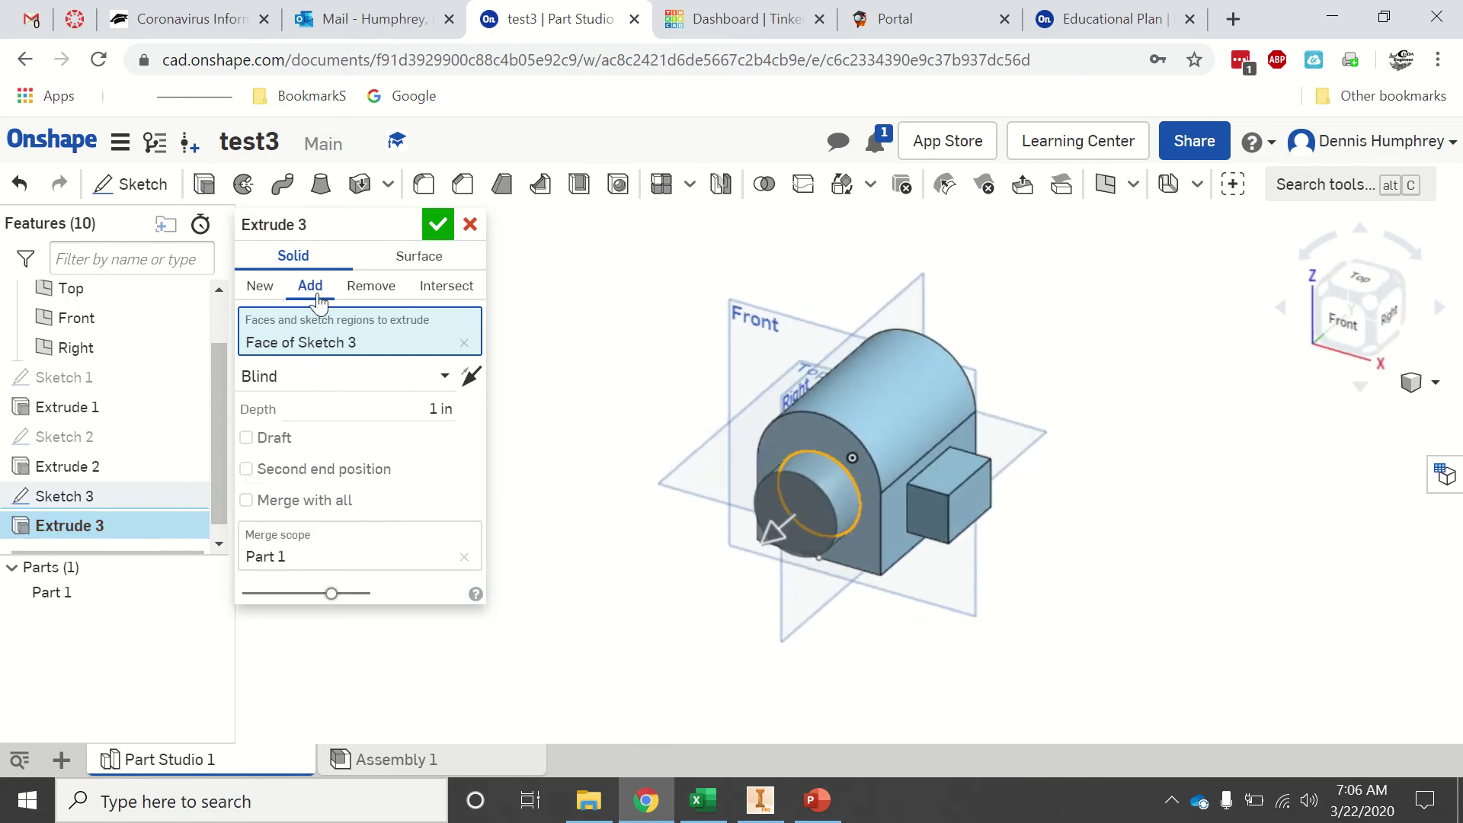
left_click(371, 293)
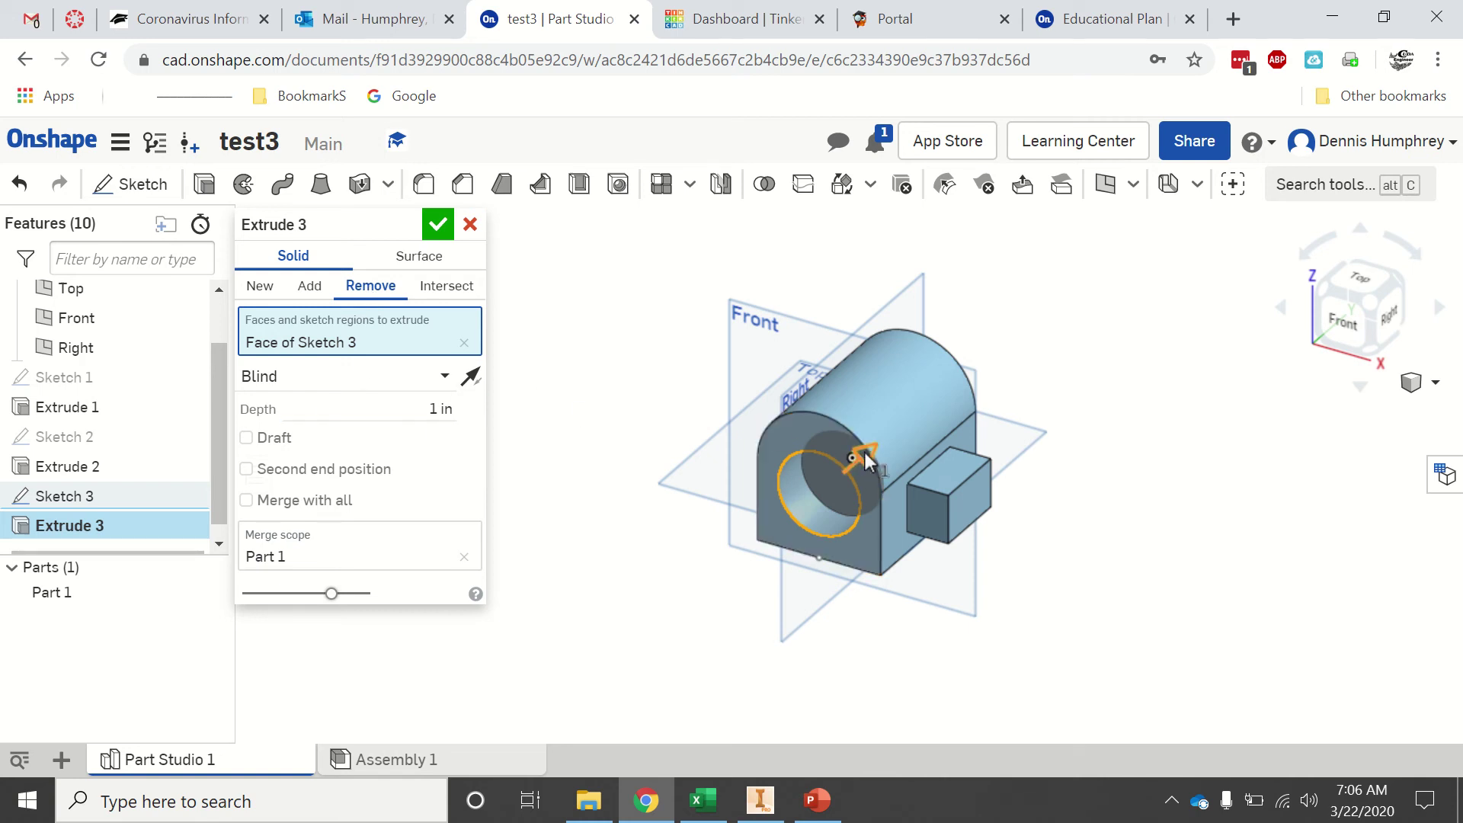
left_click_drag(865, 452, 1017, 324)
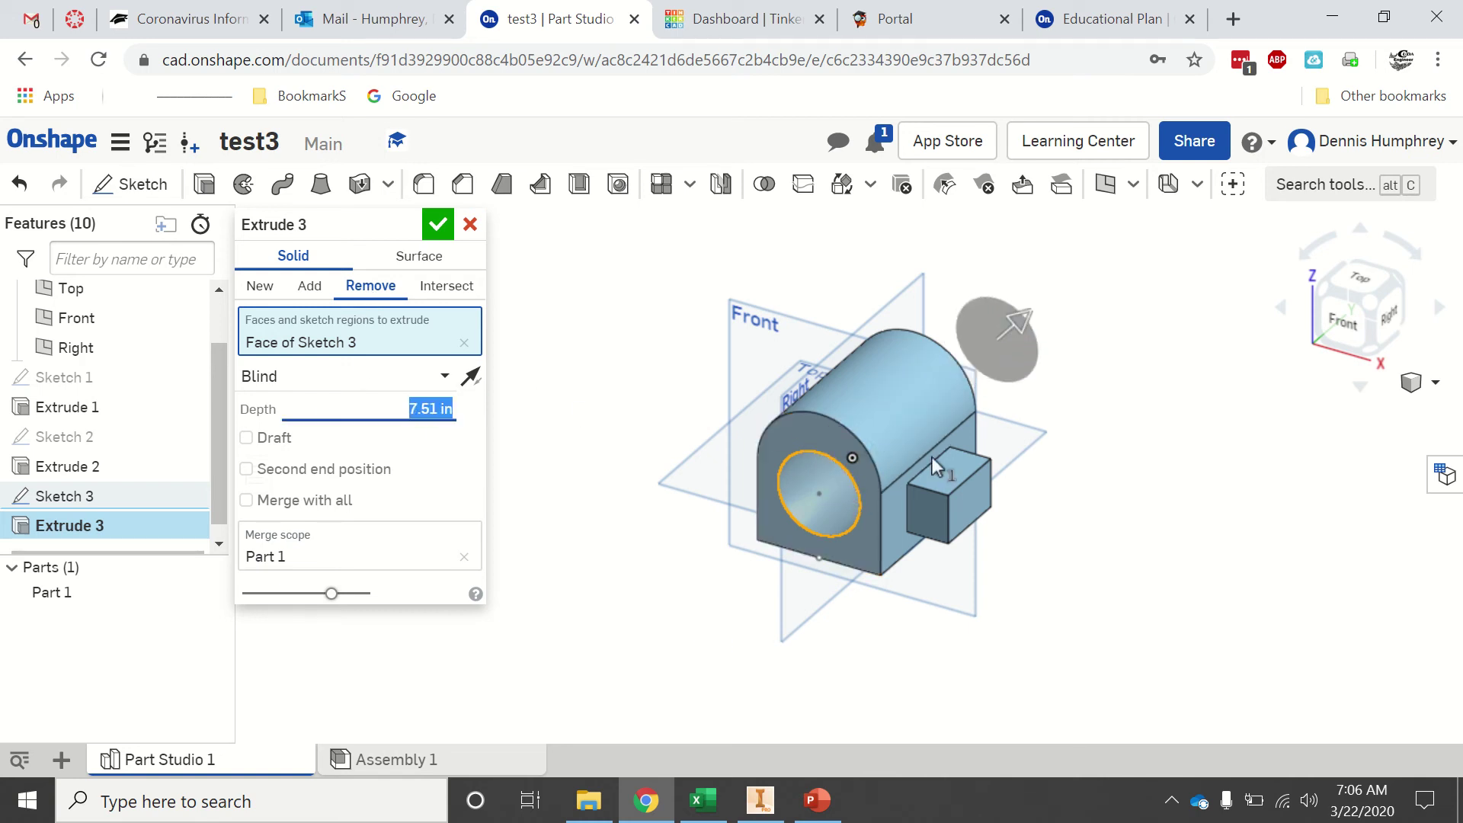
left_click(438, 224)
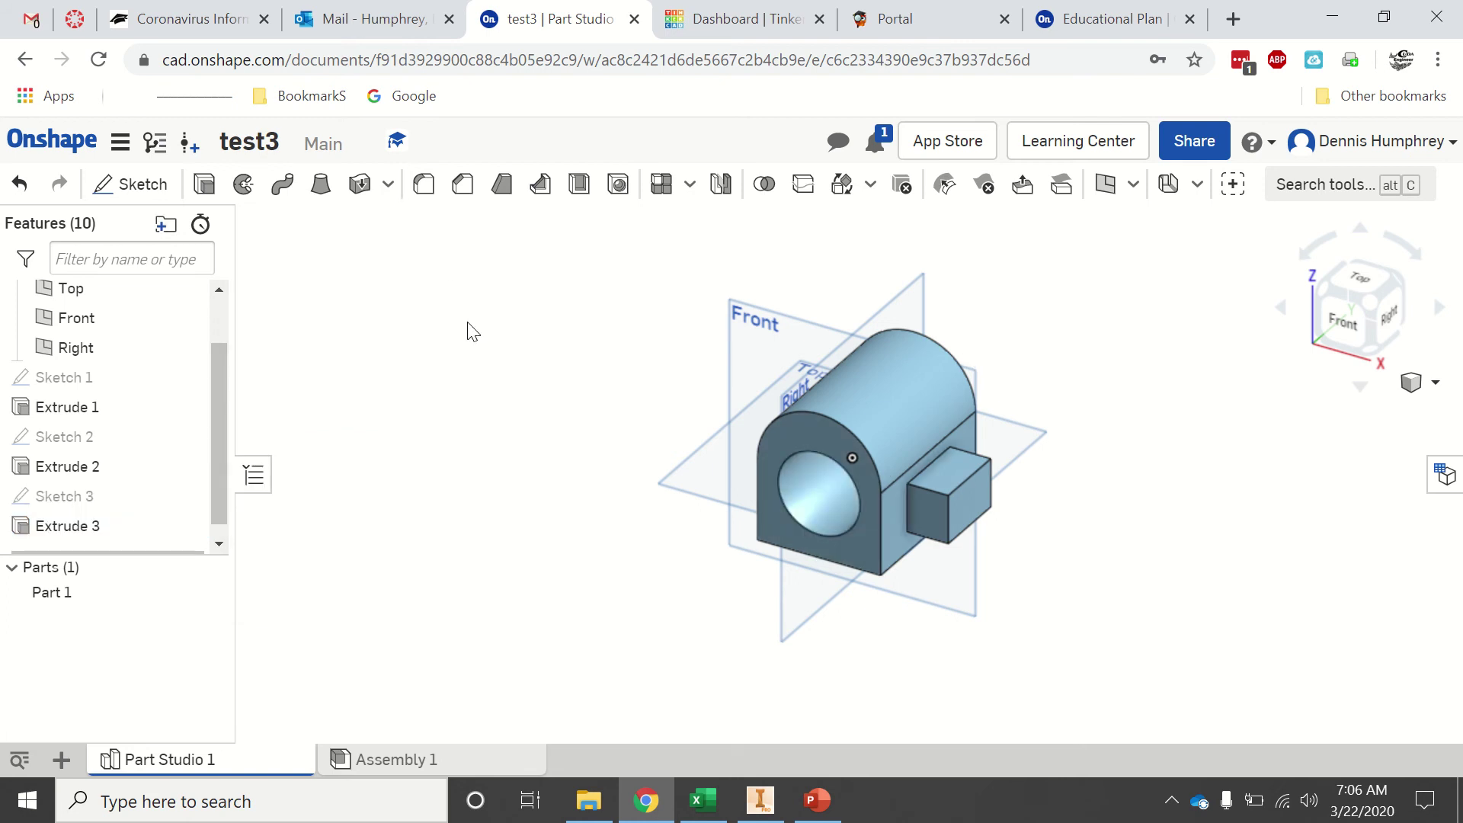
left_click(1322, 289)
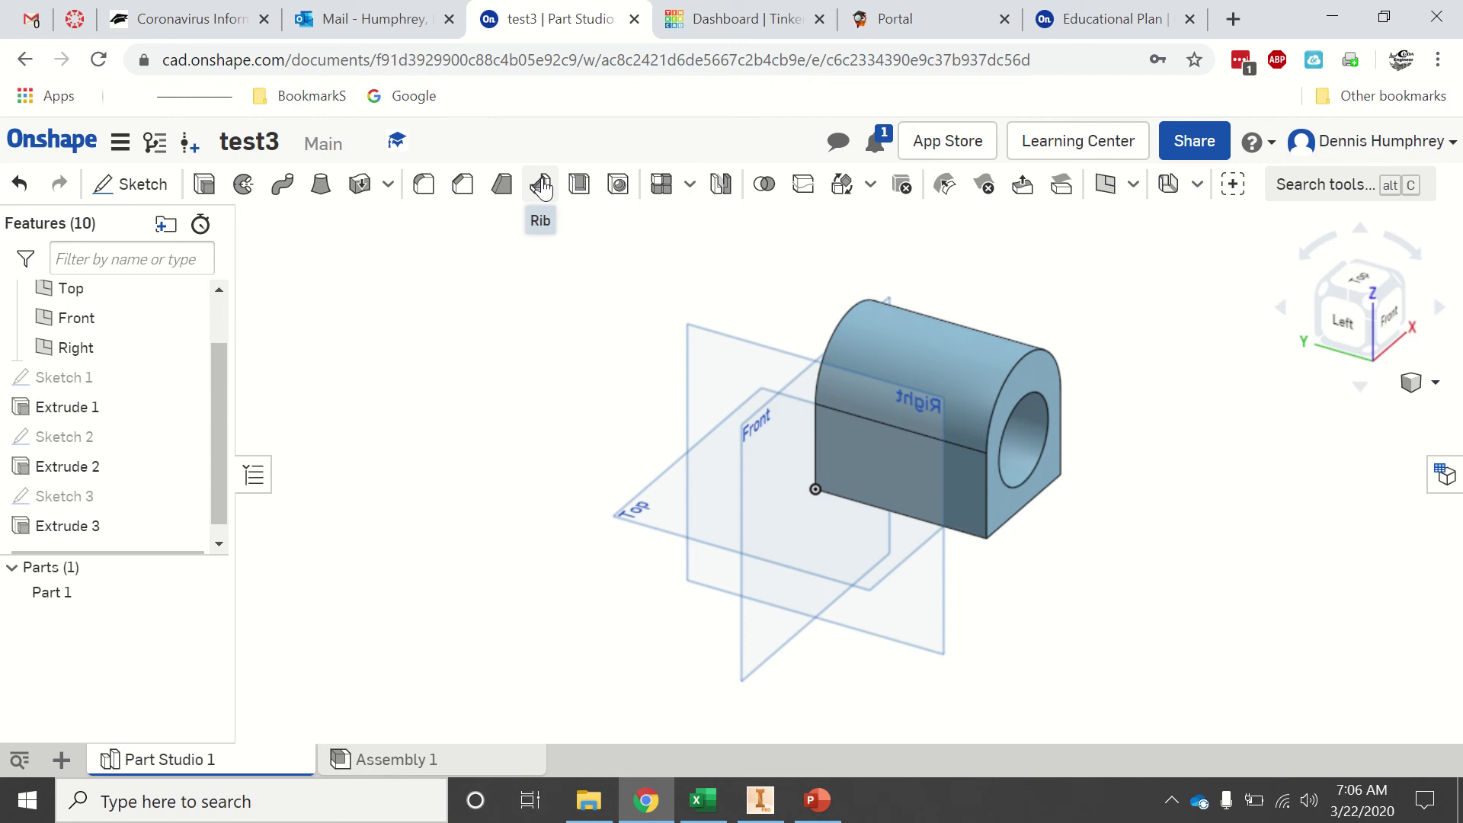
- Fillet the bottom edge of Extrude 1 with a 0.25 in radius
left_click(423, 185)
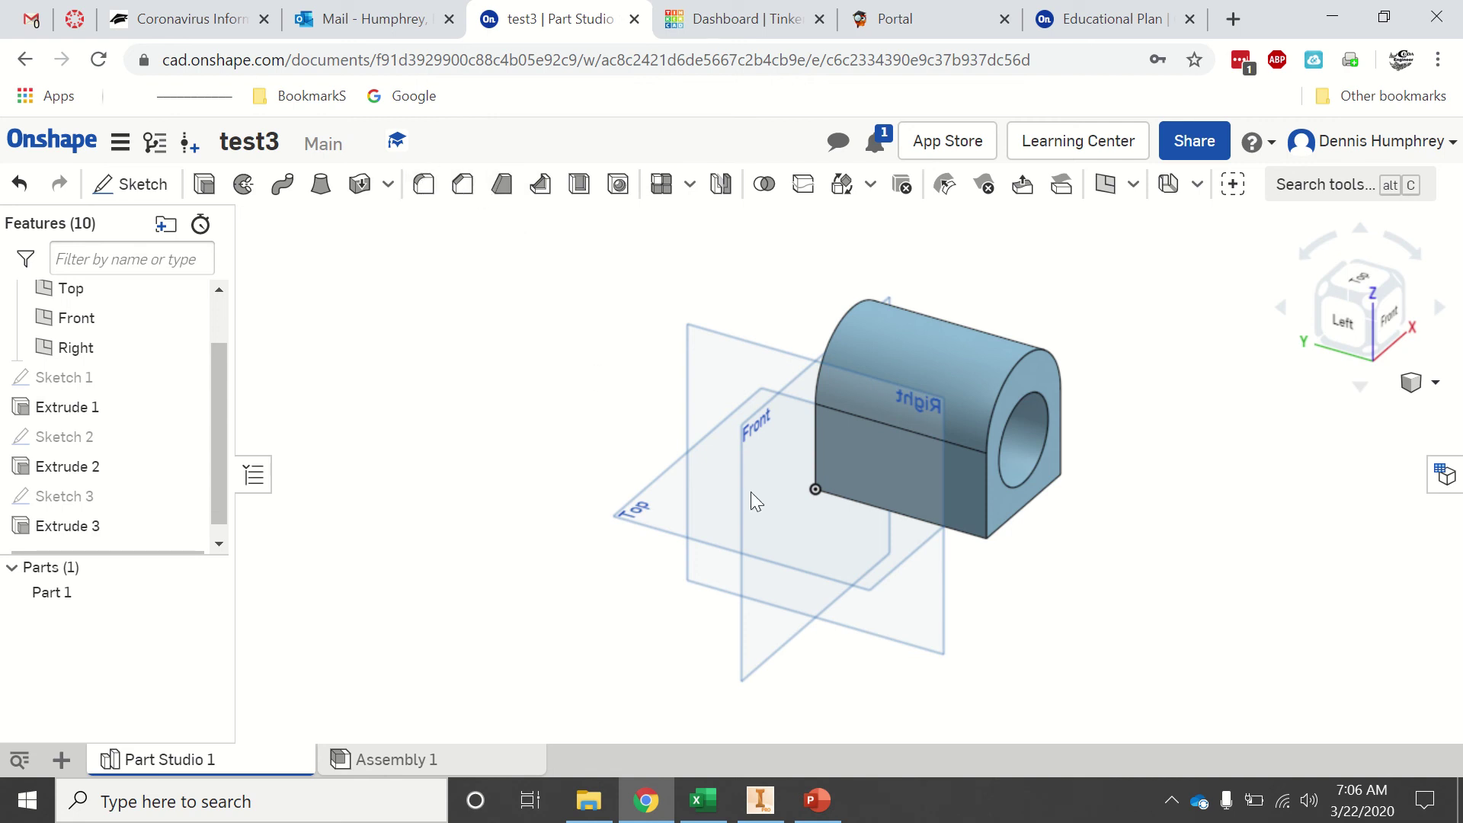
left_click(1026, 507)
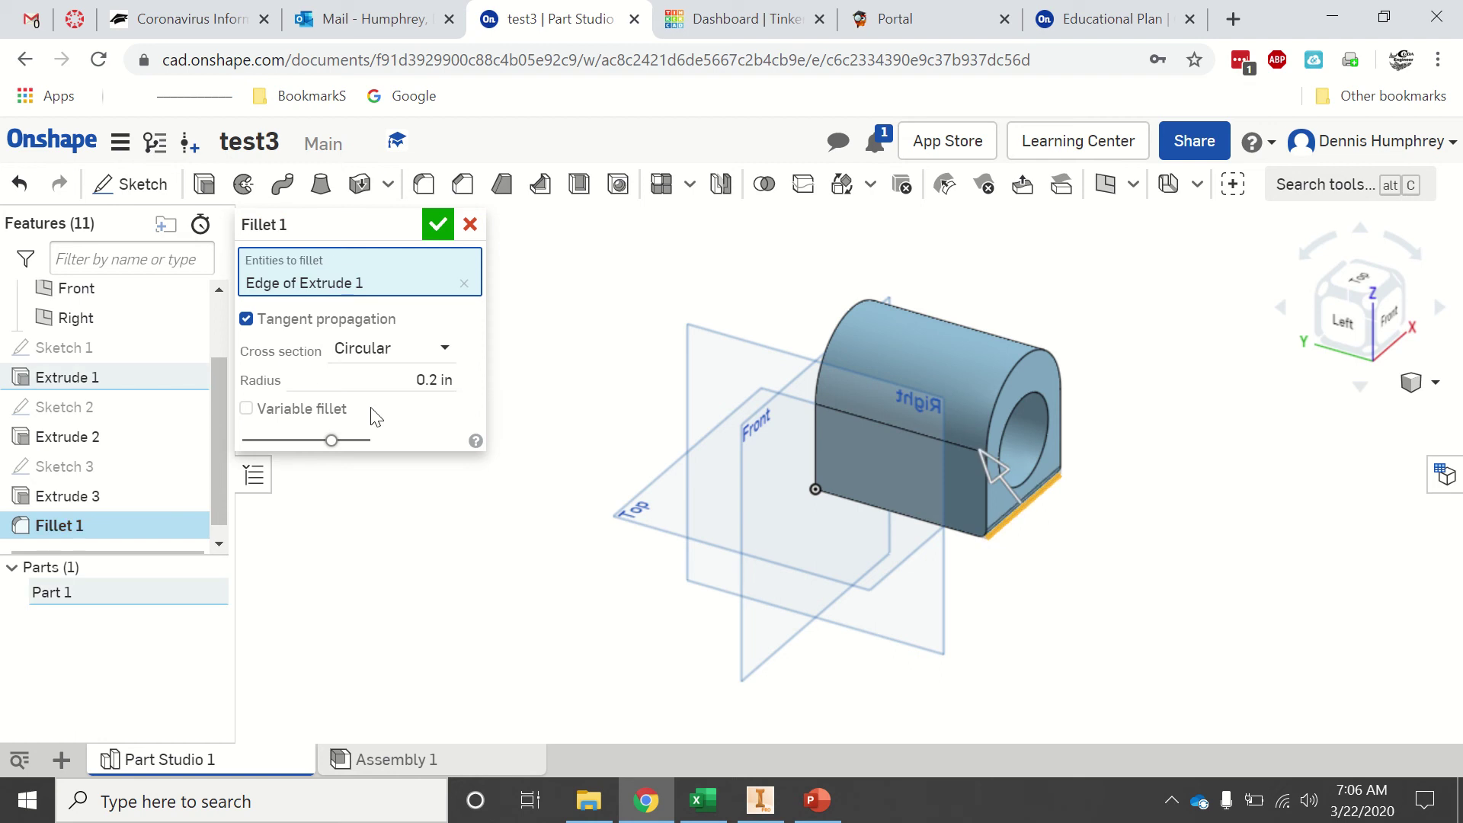
left_click(417, 380)
left_click_drag(417, 379, 507, 415)
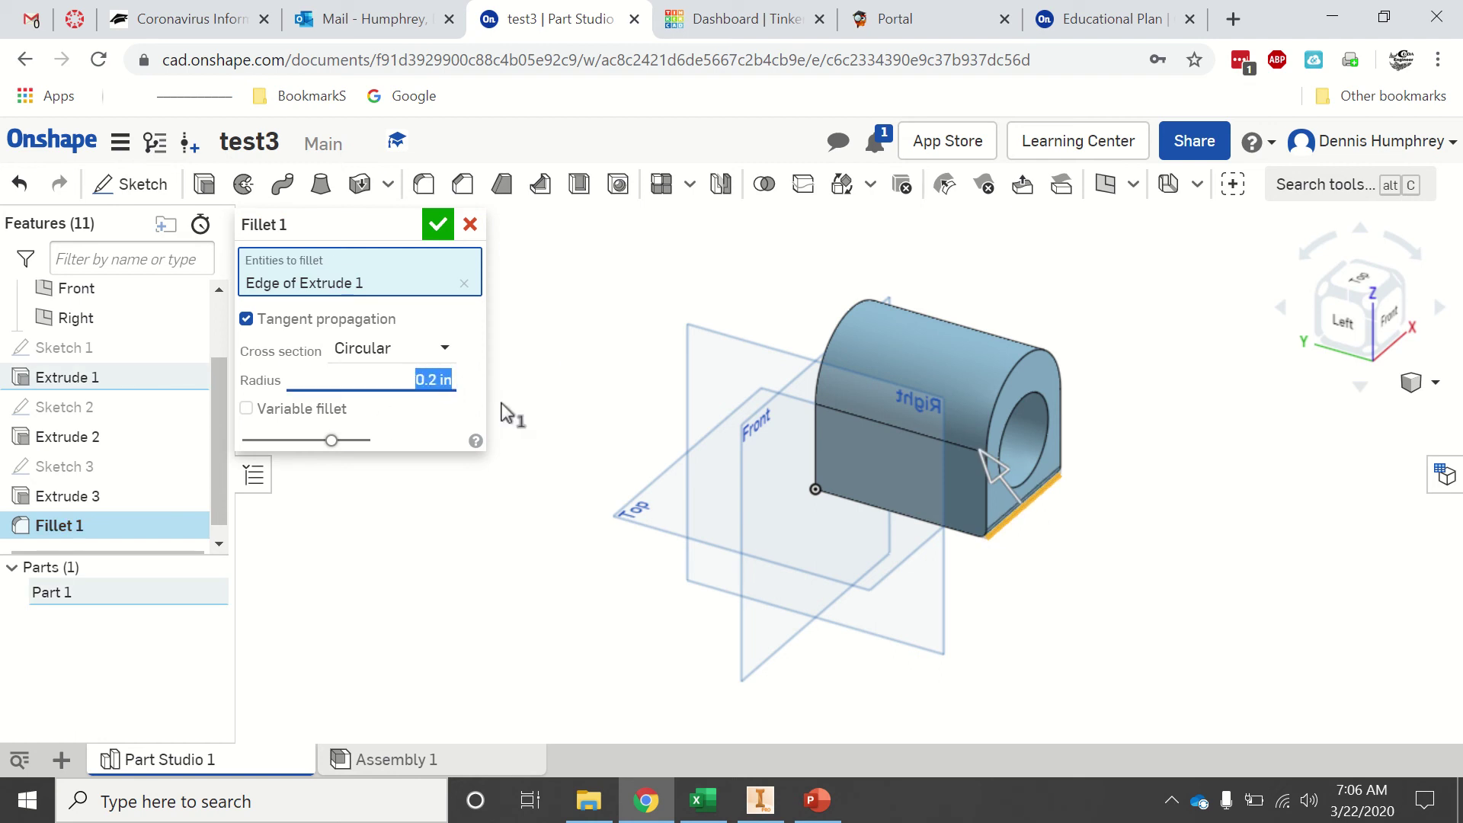
key("BackSpace")
left_click(440, 232)
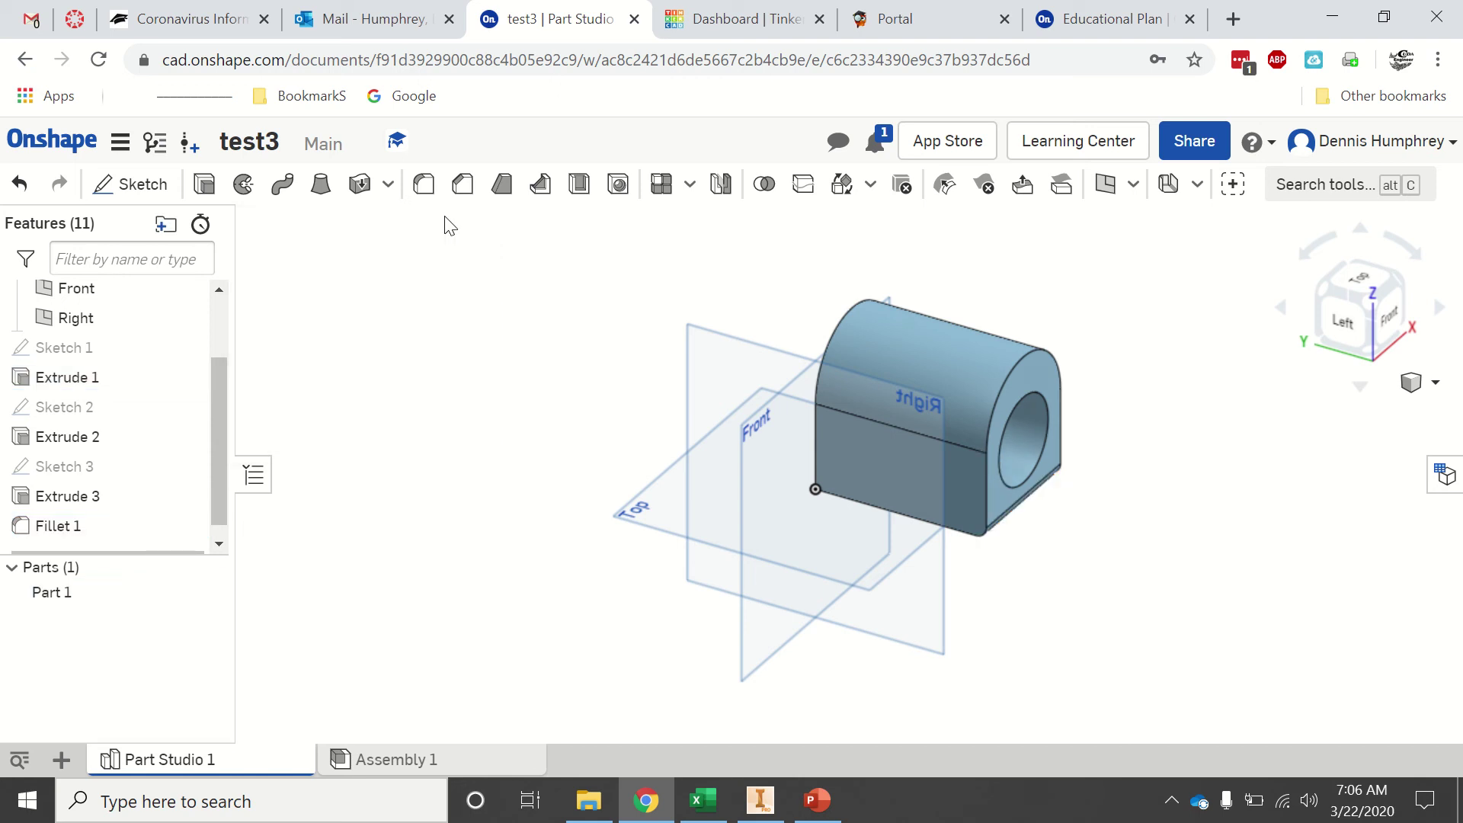
- Create Drawing 1 from the ANSI_A_INCH.dwt template, starting with no views
left_click(1370, 353)
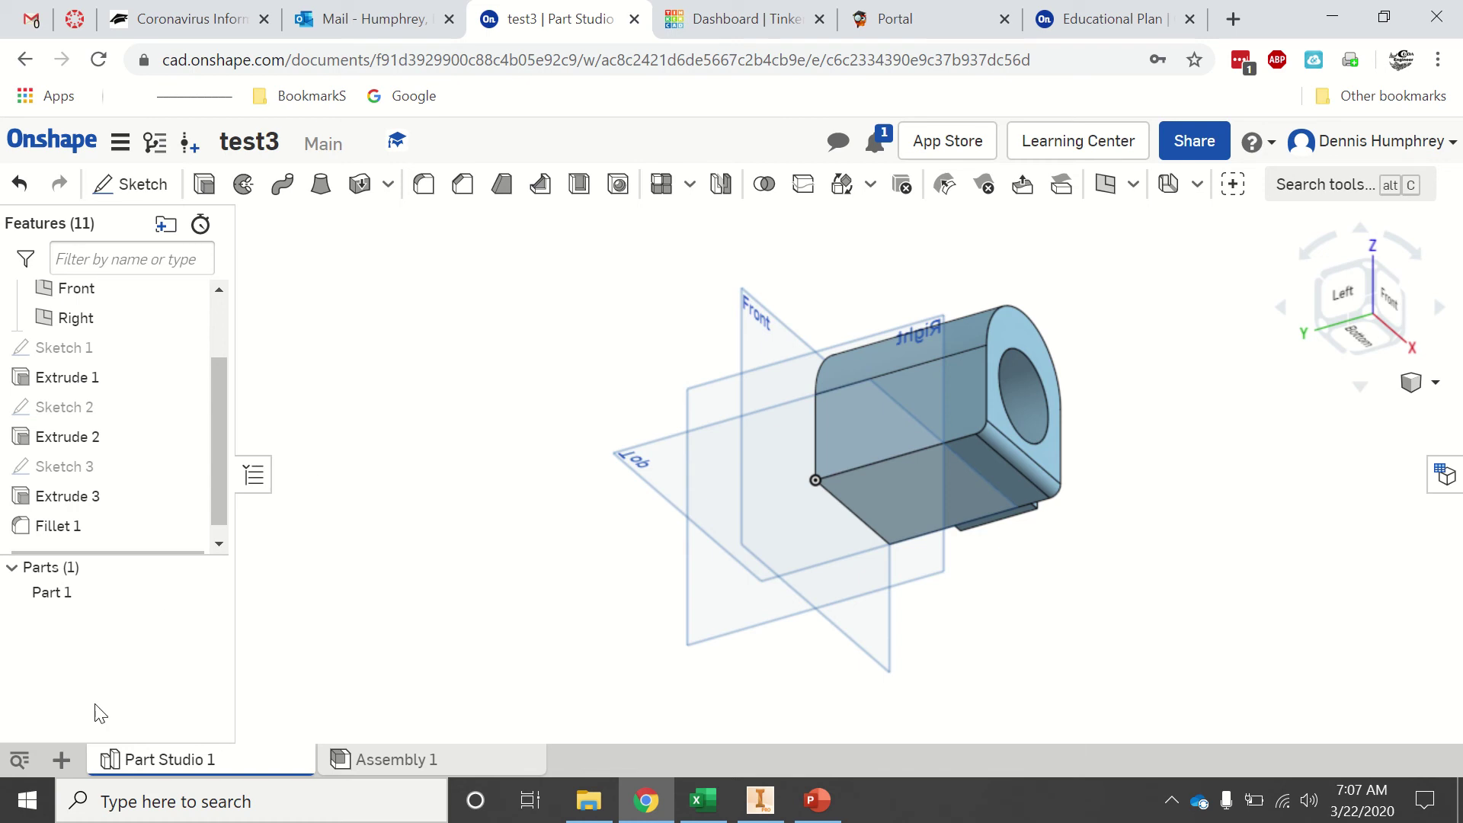
left_click(62, 761)
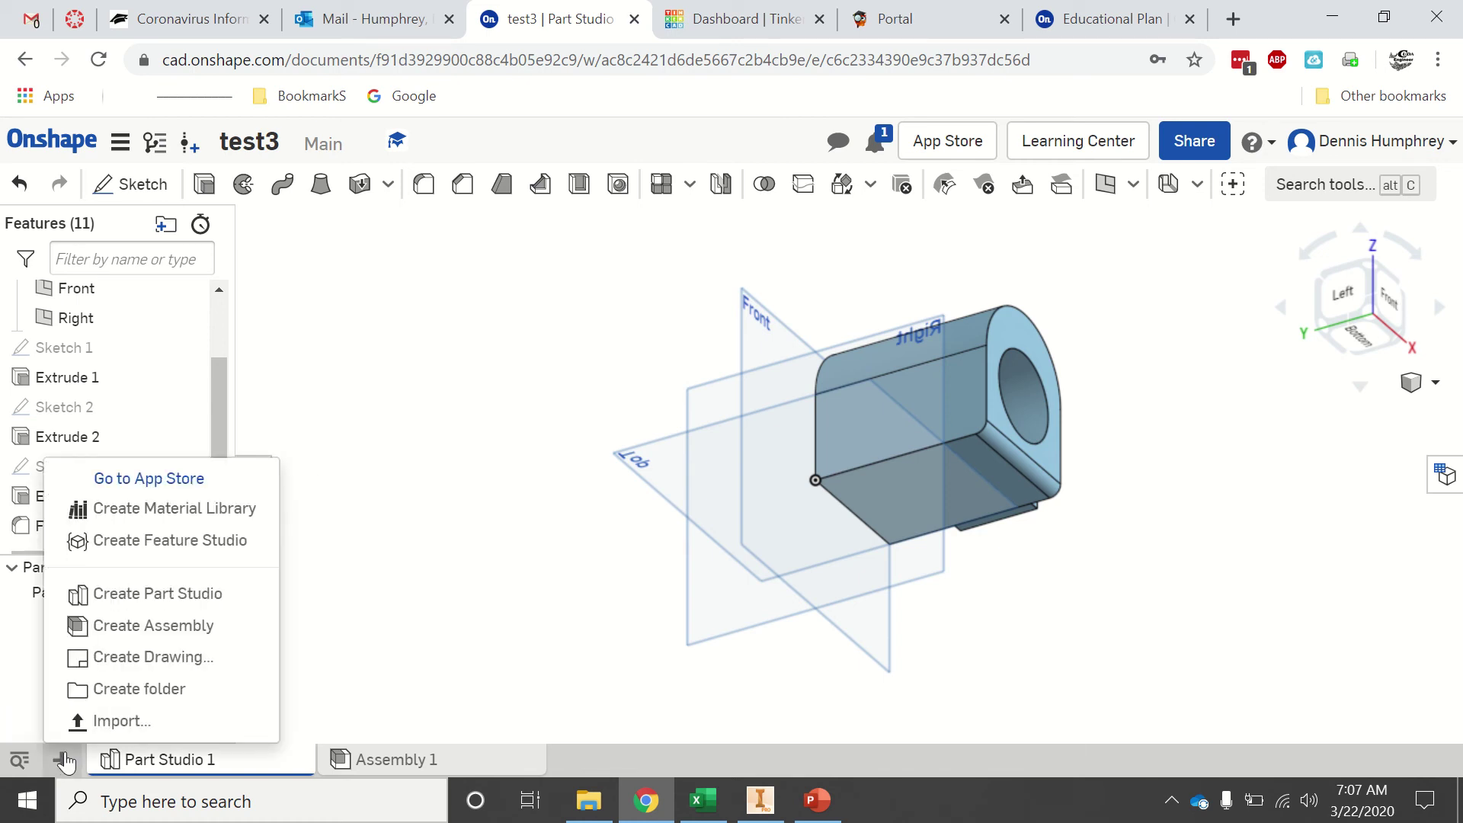
left_click(127, 655)
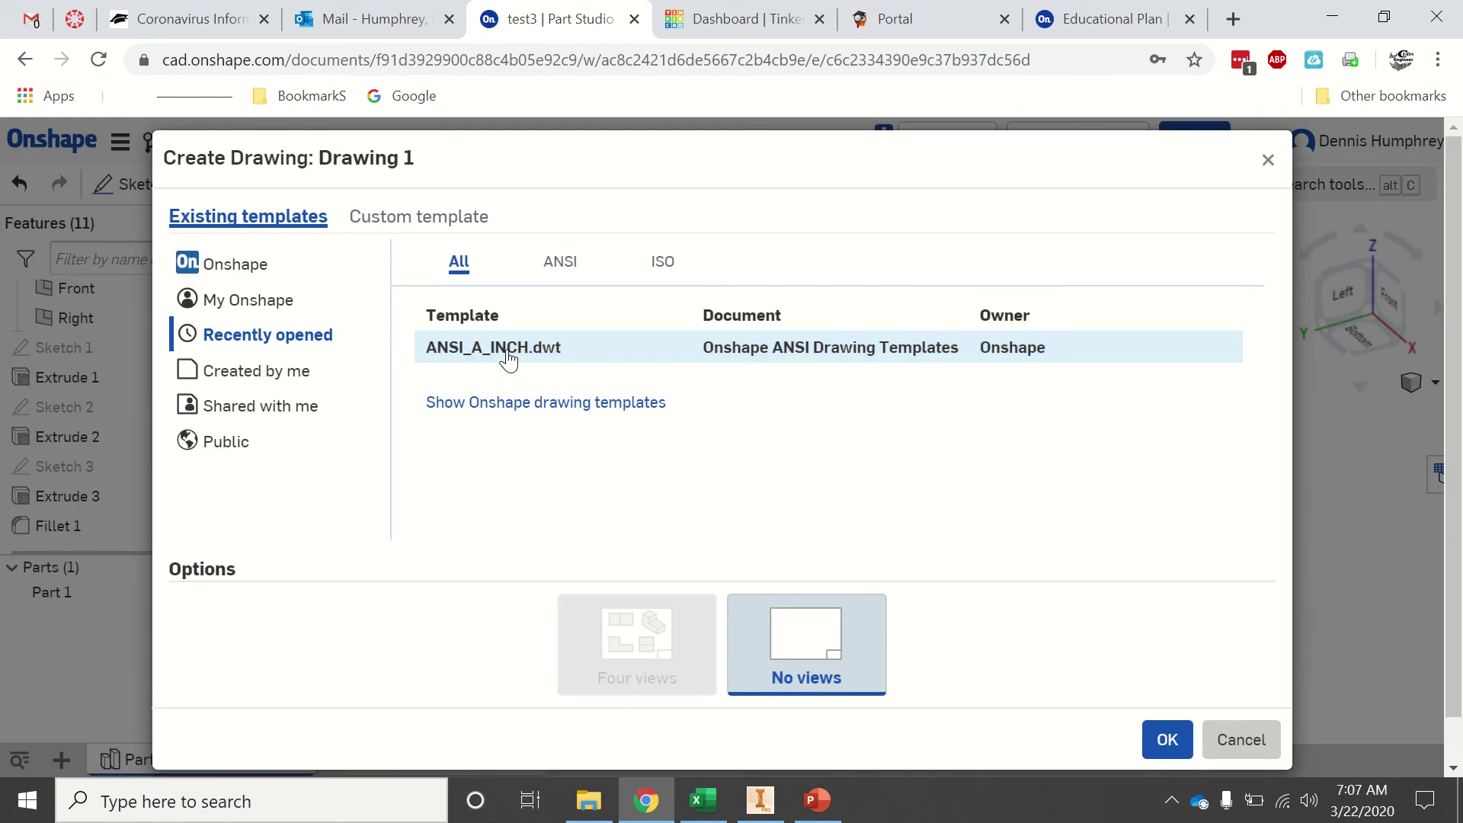
left_click(510, 366)
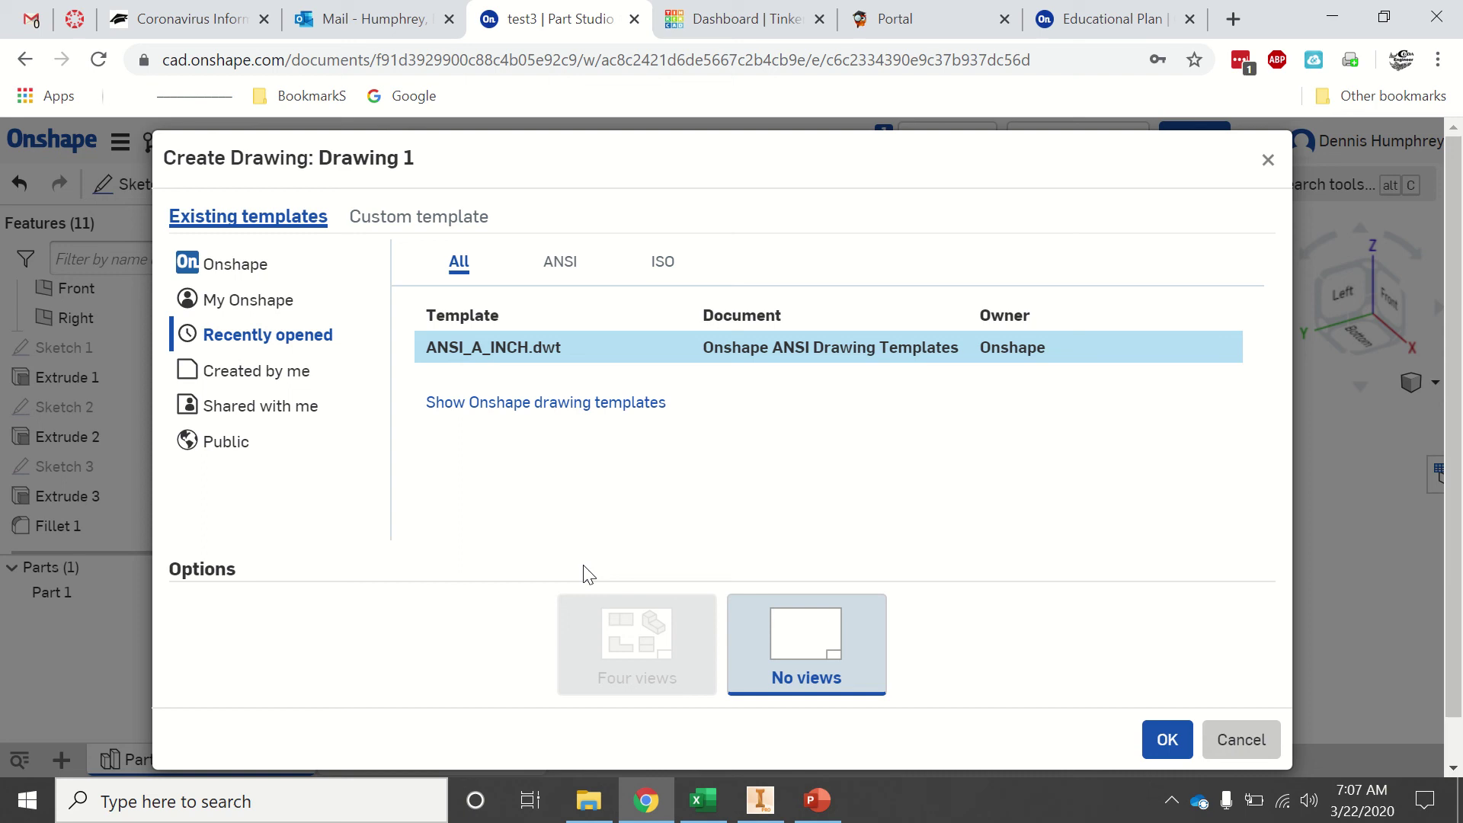
left_click(850, 678)
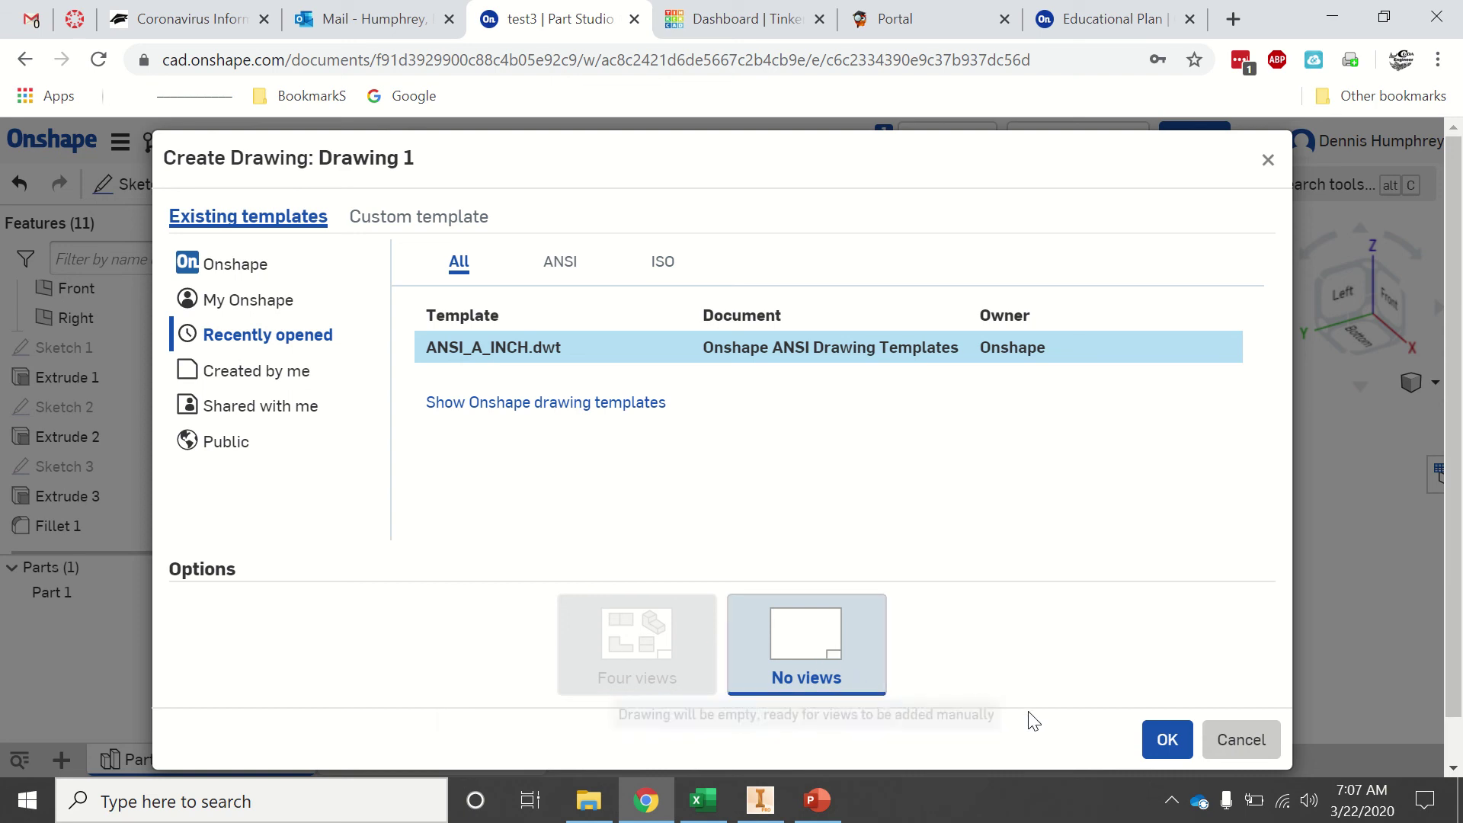
left_click(1166, 739)
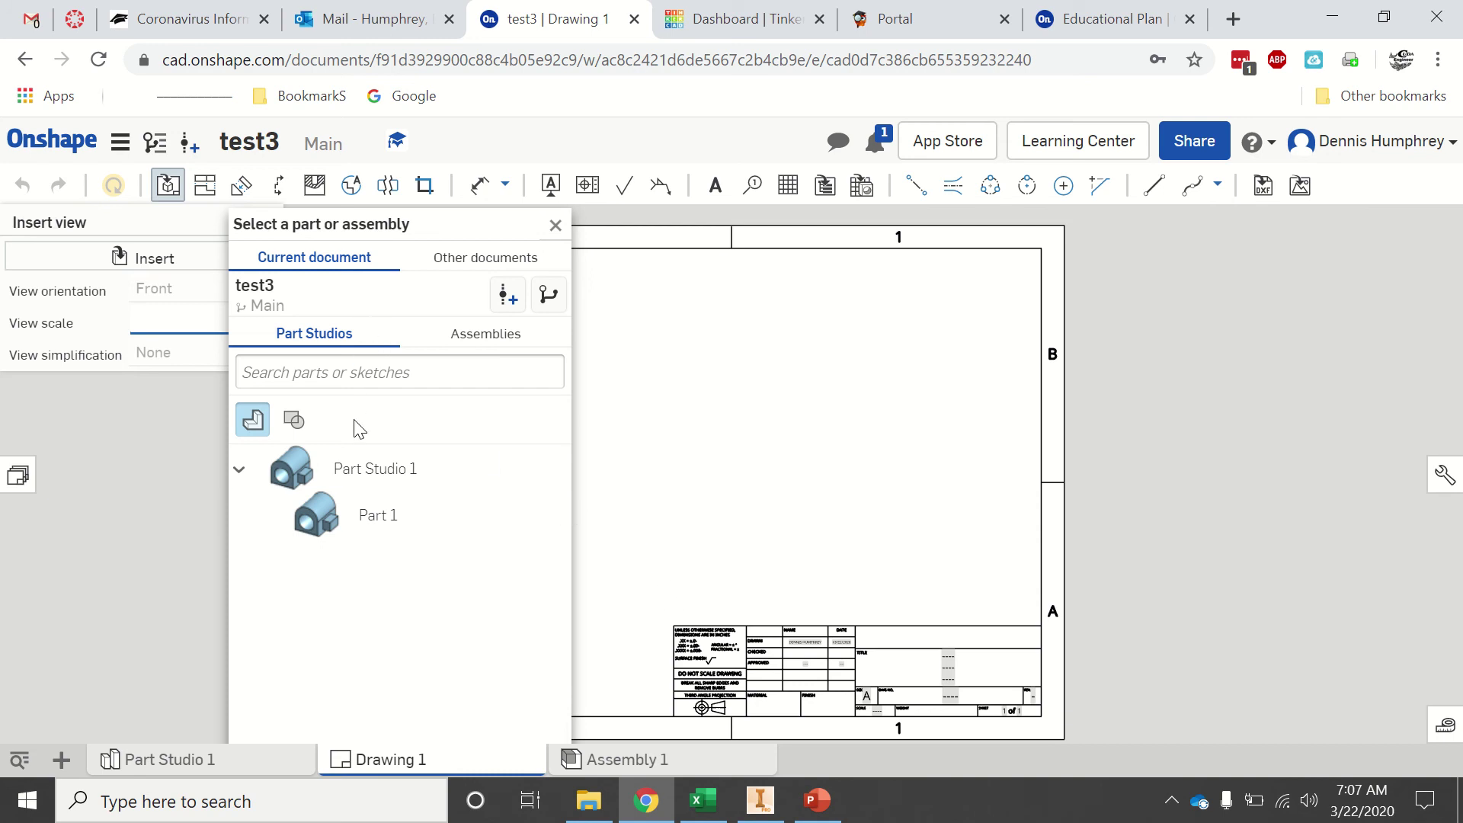
- Place Part 1's front view at lower left, with projected top and right side views
left_click(324, 512)
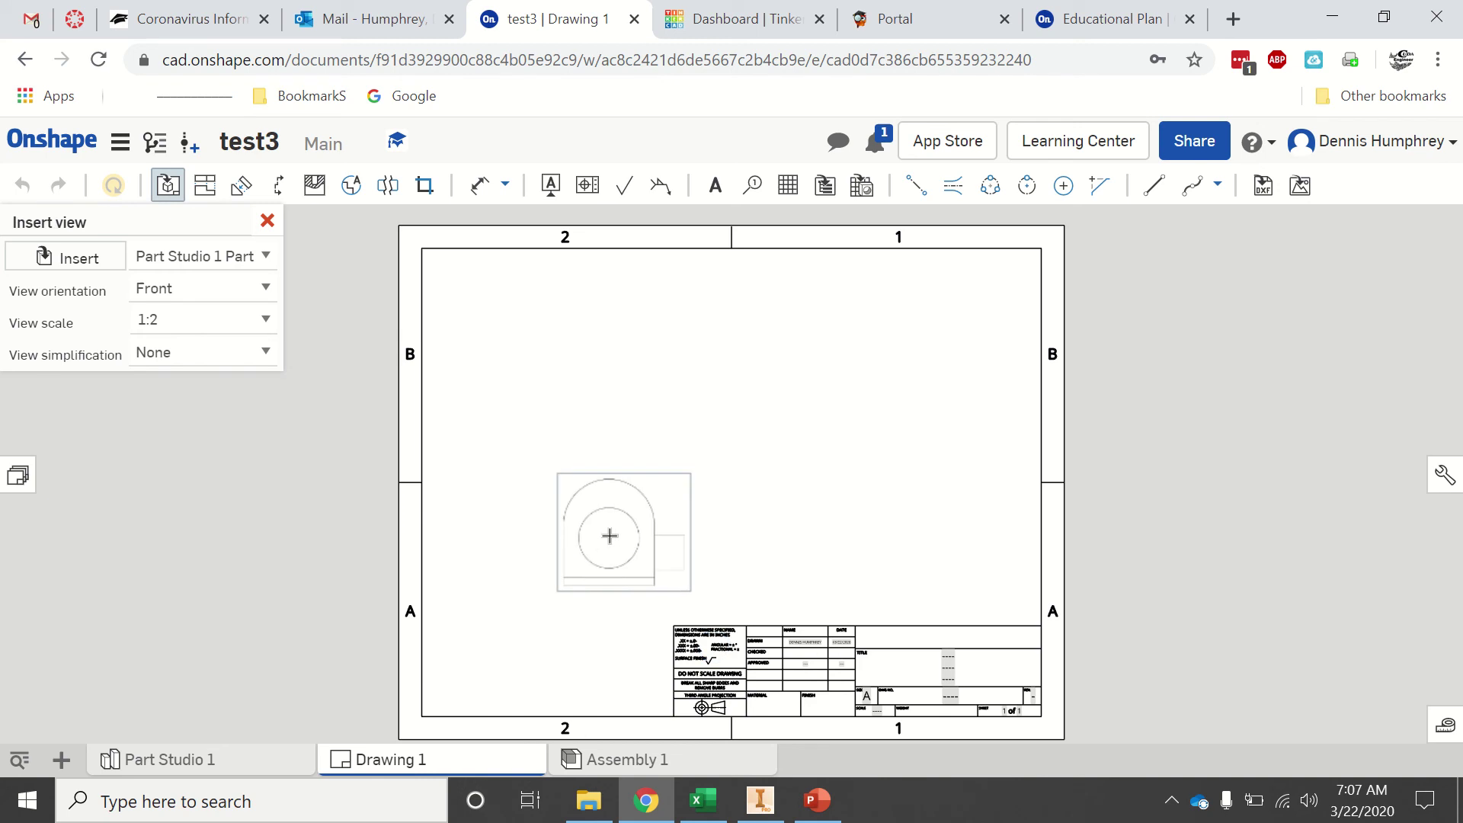
left_click(565, 541)
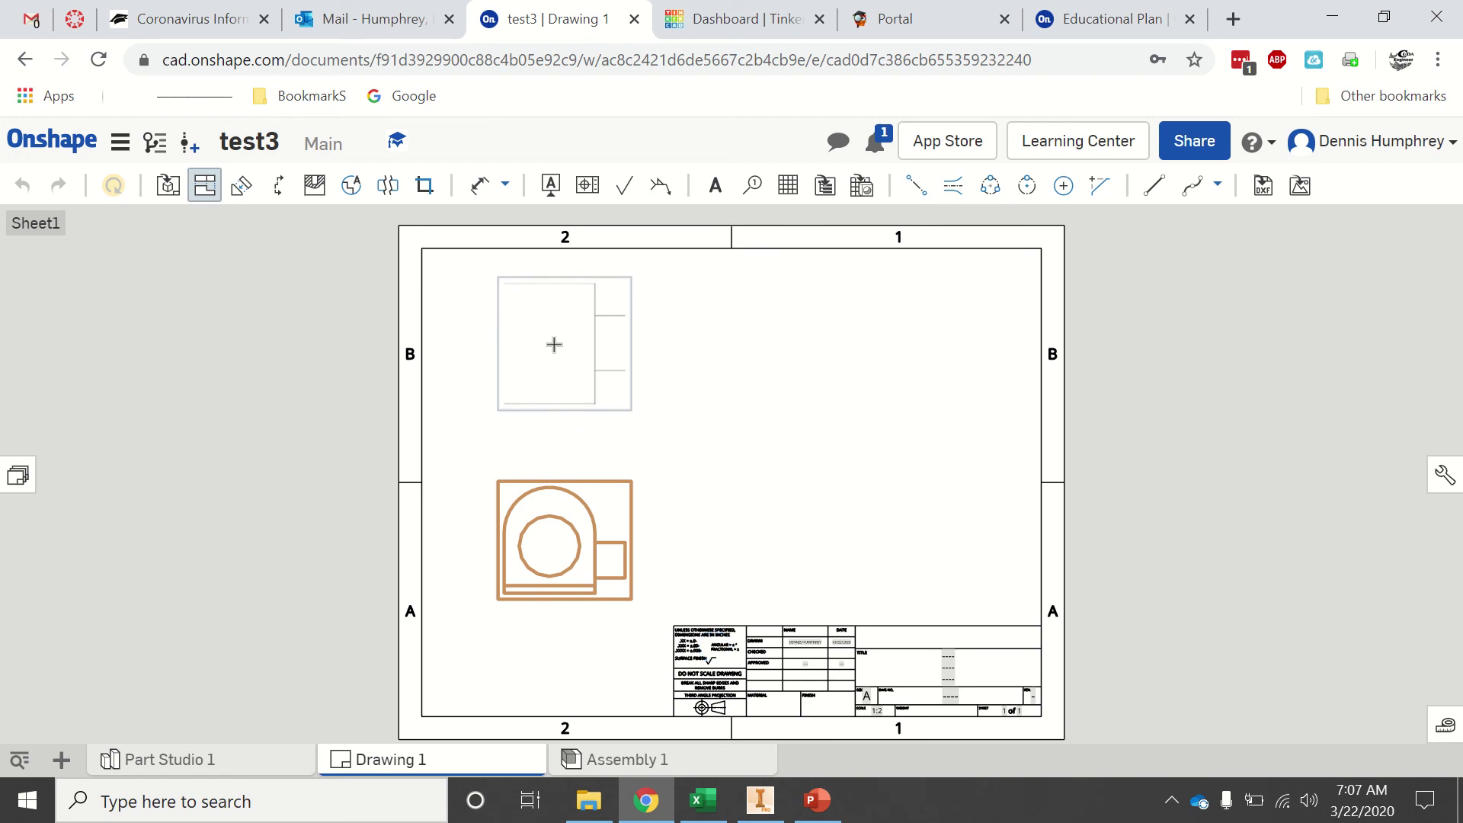
left_click(554, 344)
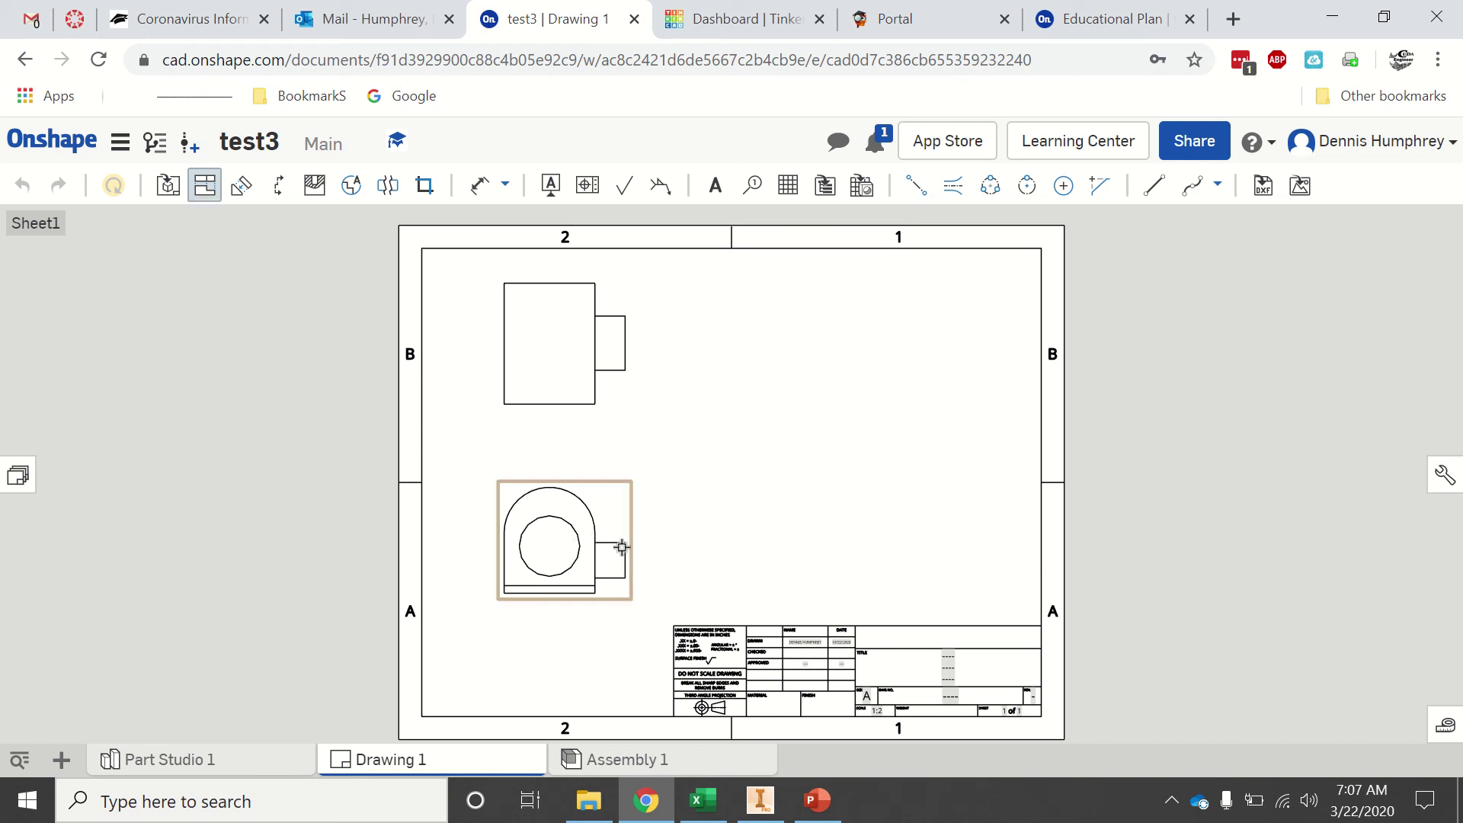
left_click(548, 550)
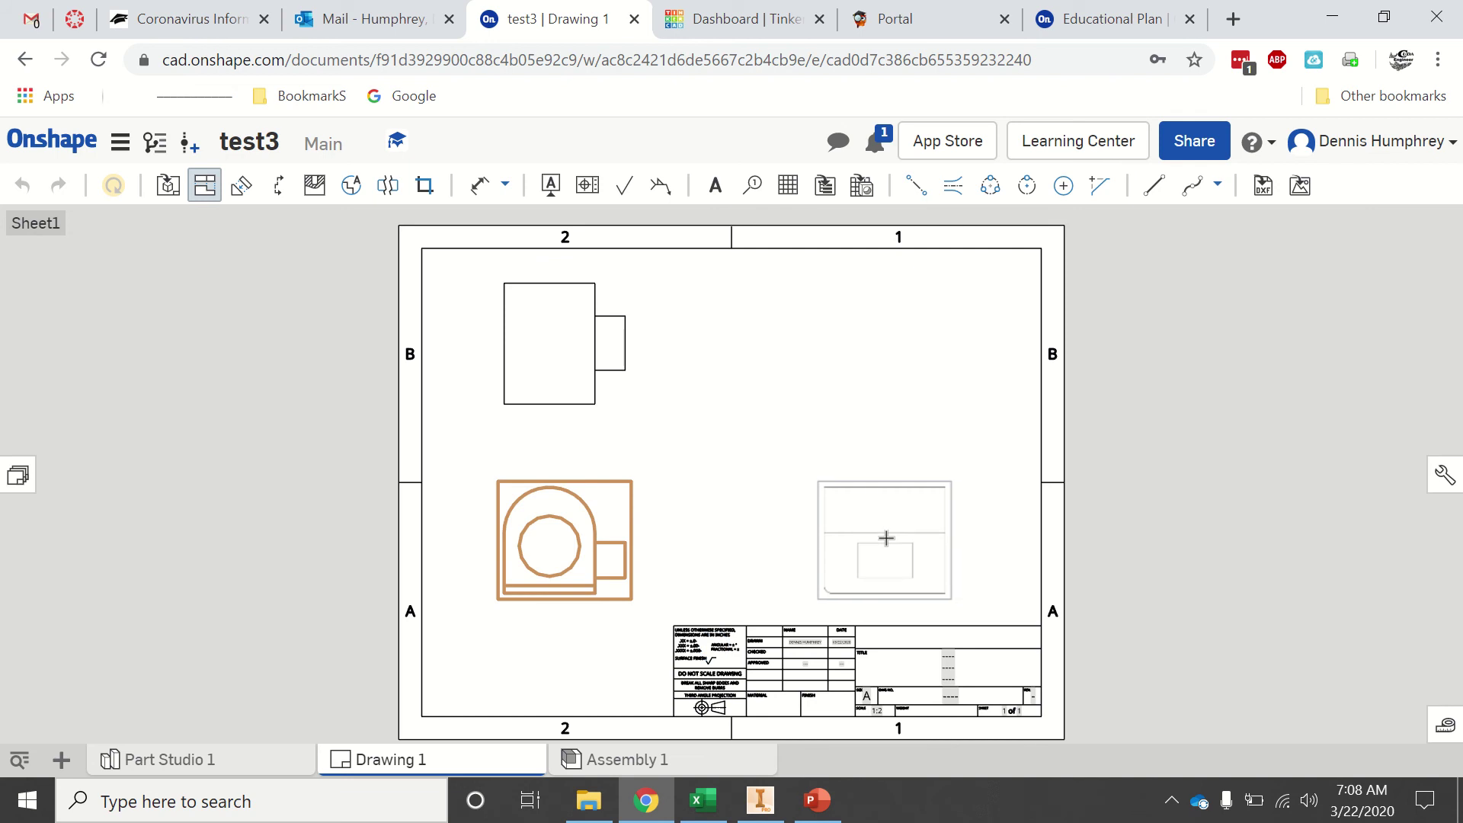
left_click(886, 538)
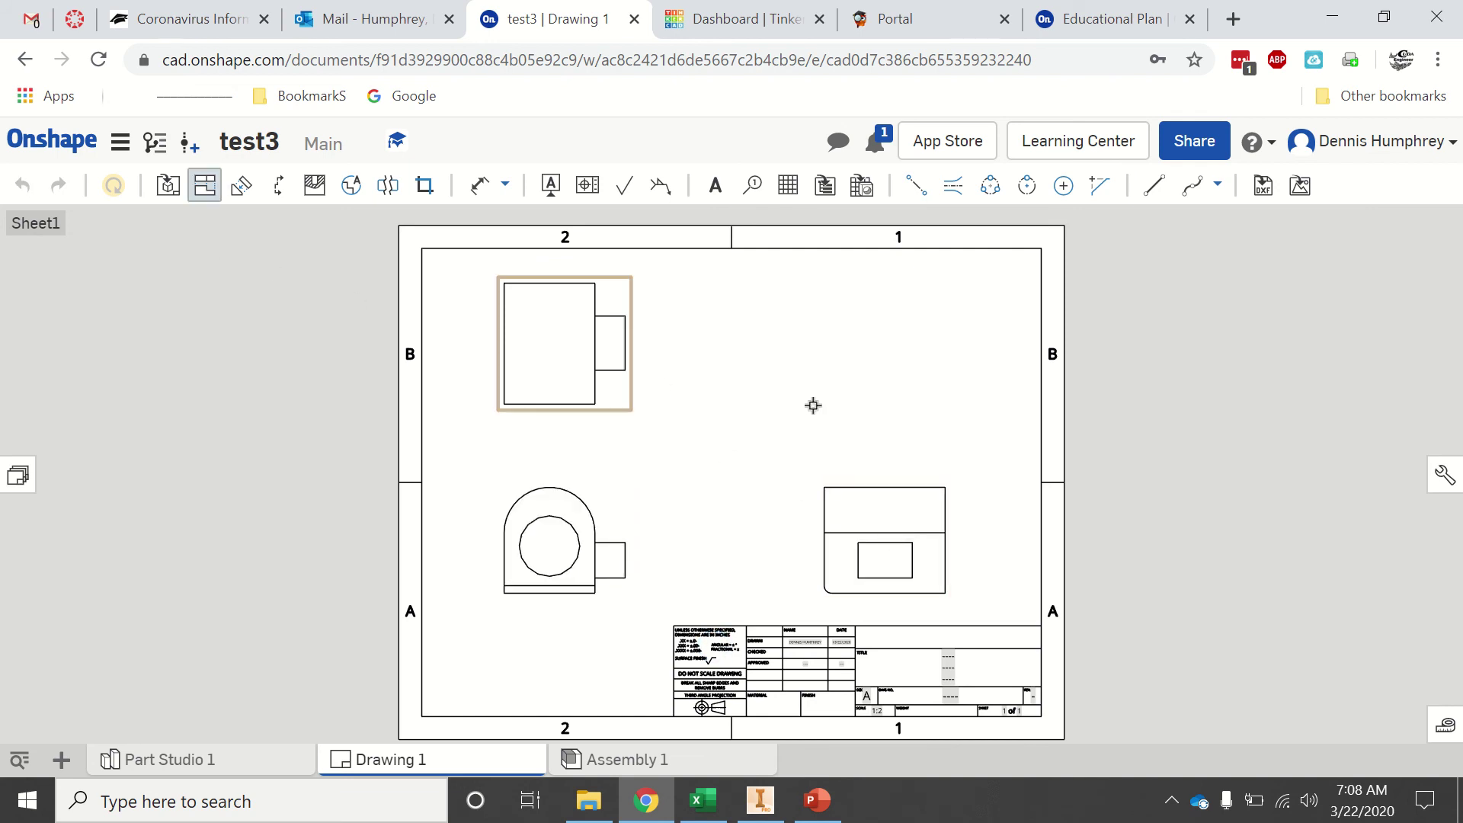
- Insert an Isometric-orientation view of Part 1 in the sheet's upper right corner
left_click(169, 190)
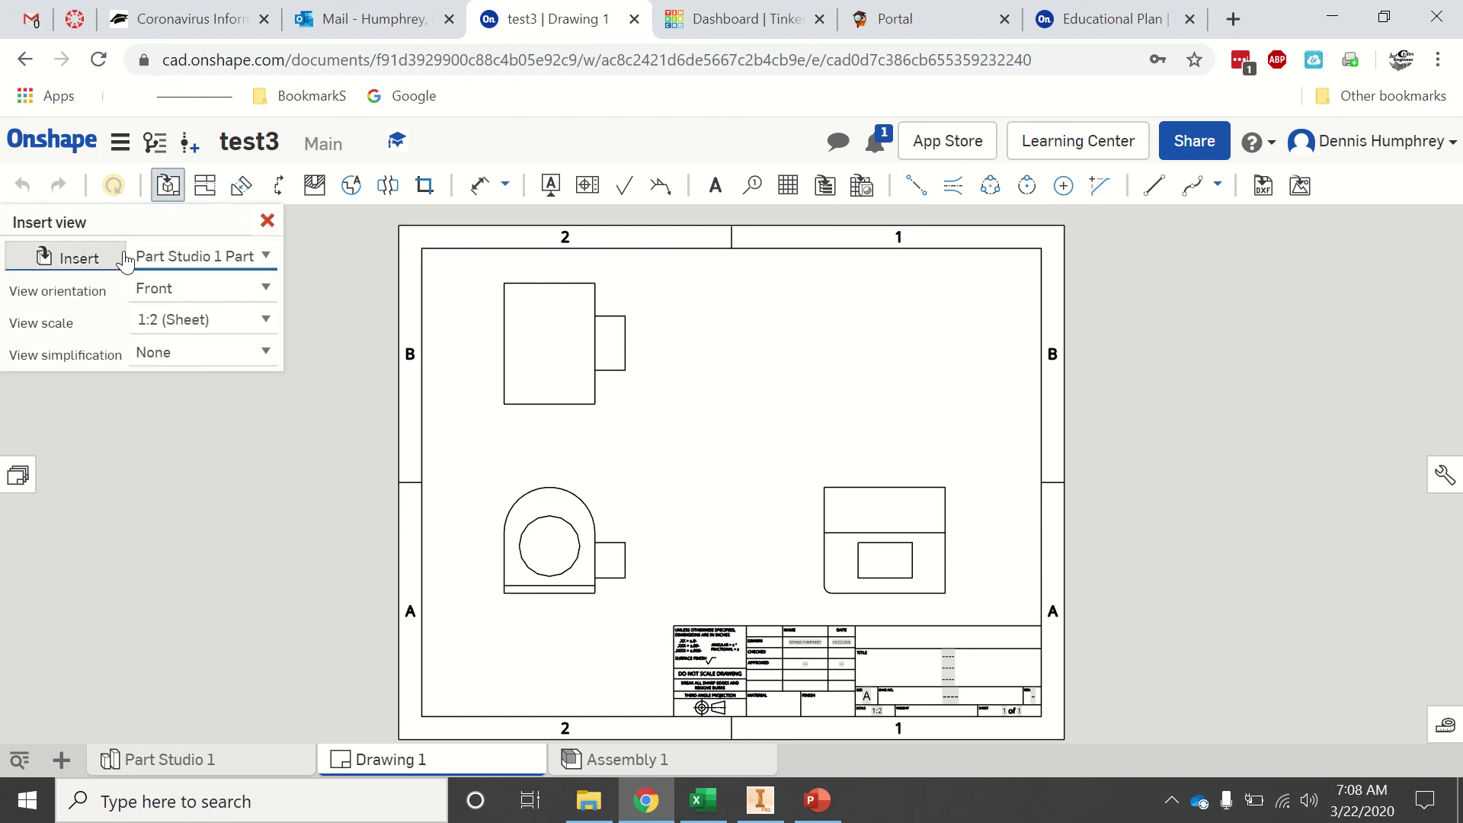
left_click(268, 296)
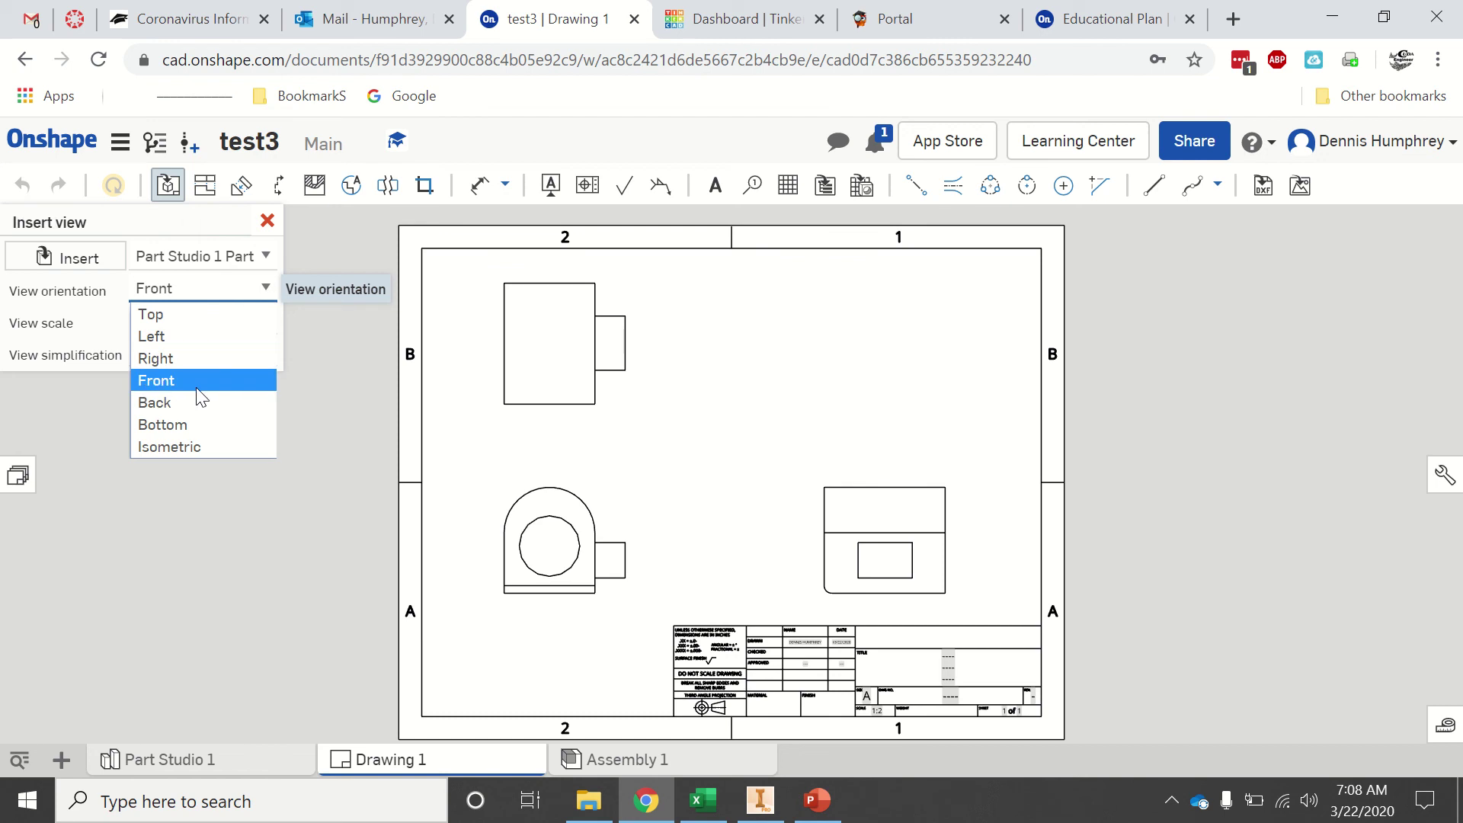
left_click(196, 448)
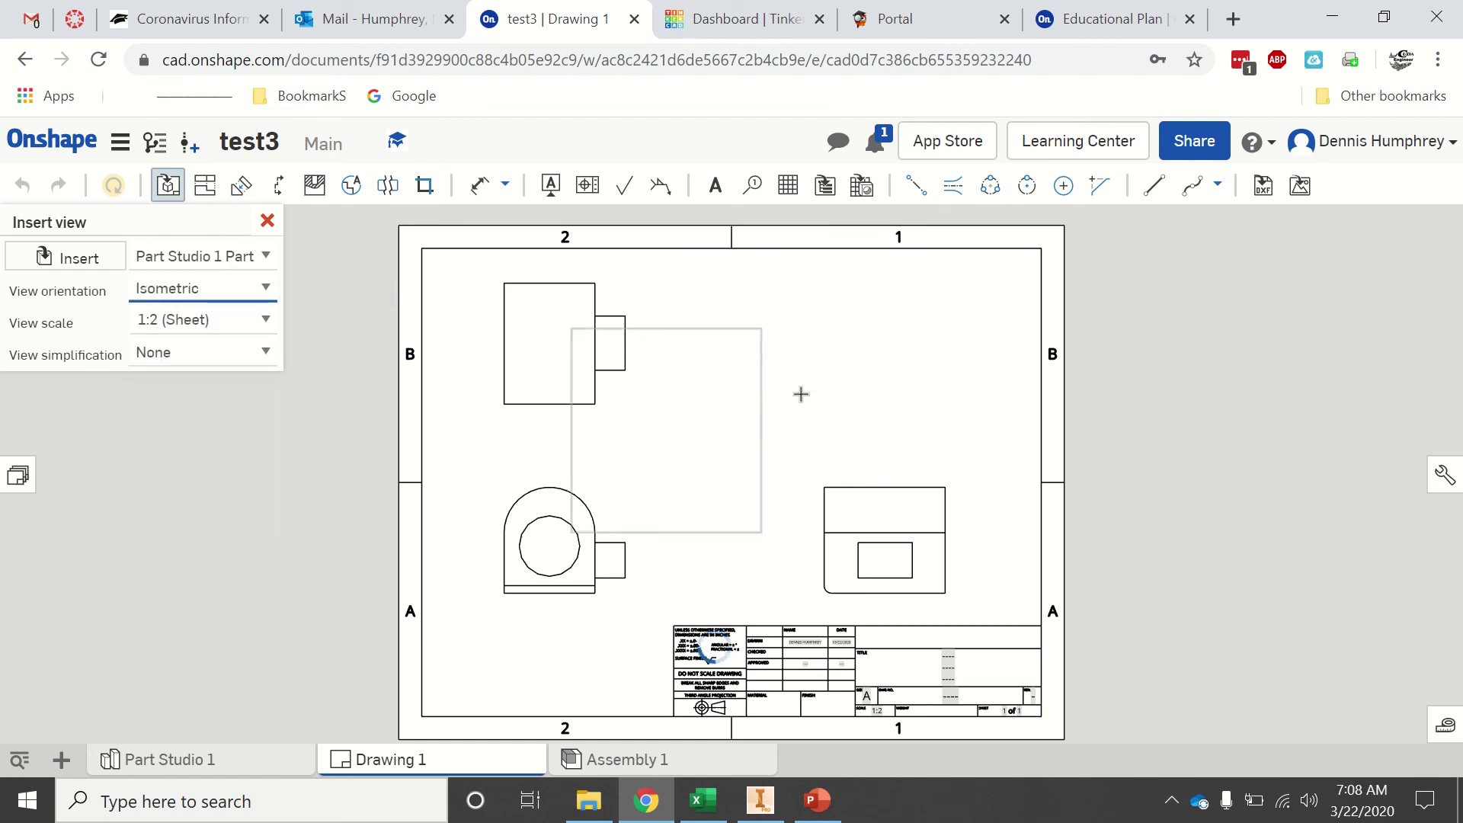
left_click(903, 365)
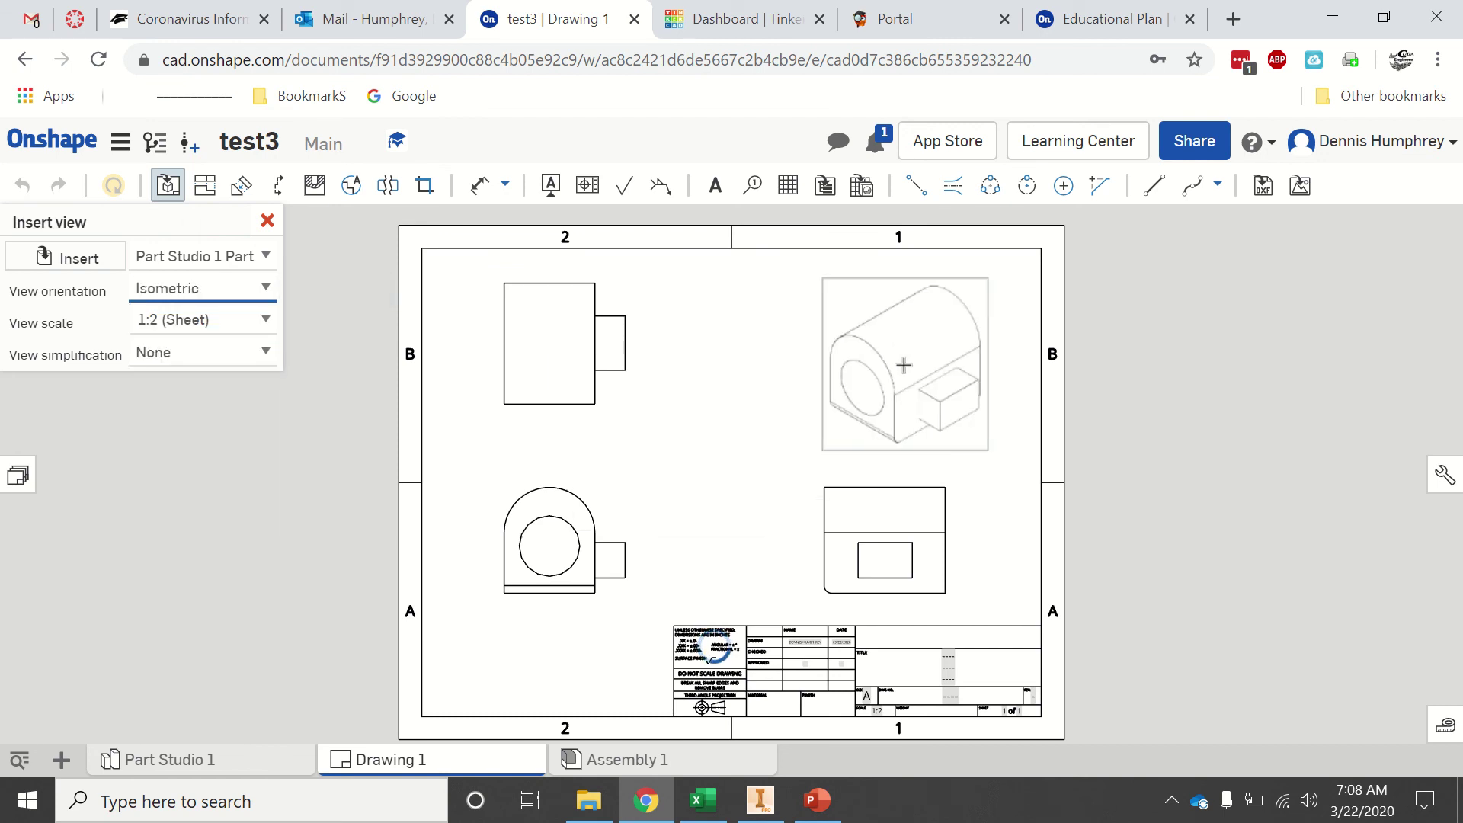
key("Escape")
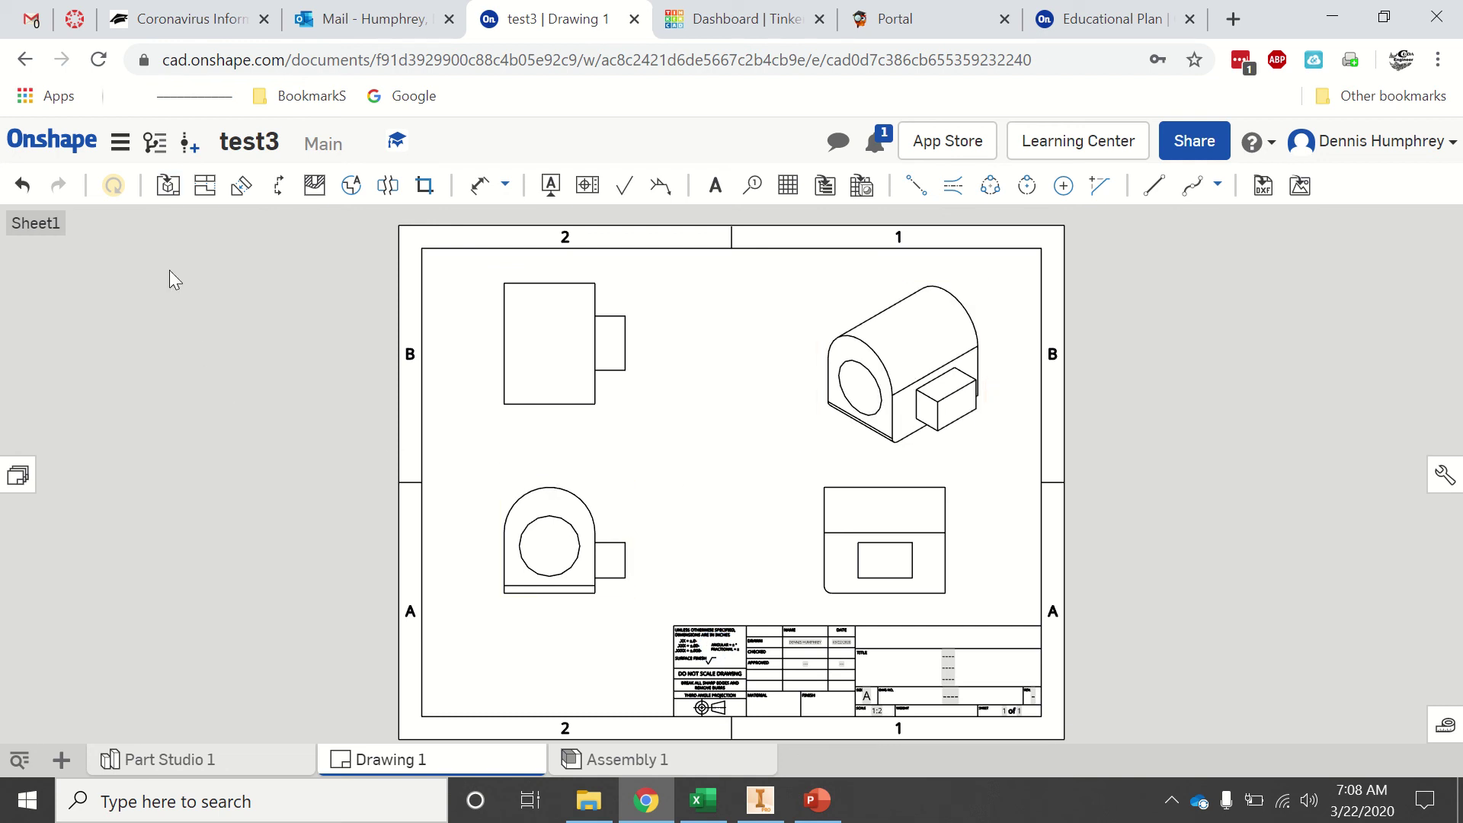
- Add the 3.000 width, R1.500 arc and ø2.000 hole dimensions to the drawing views
left_click(479, 184)
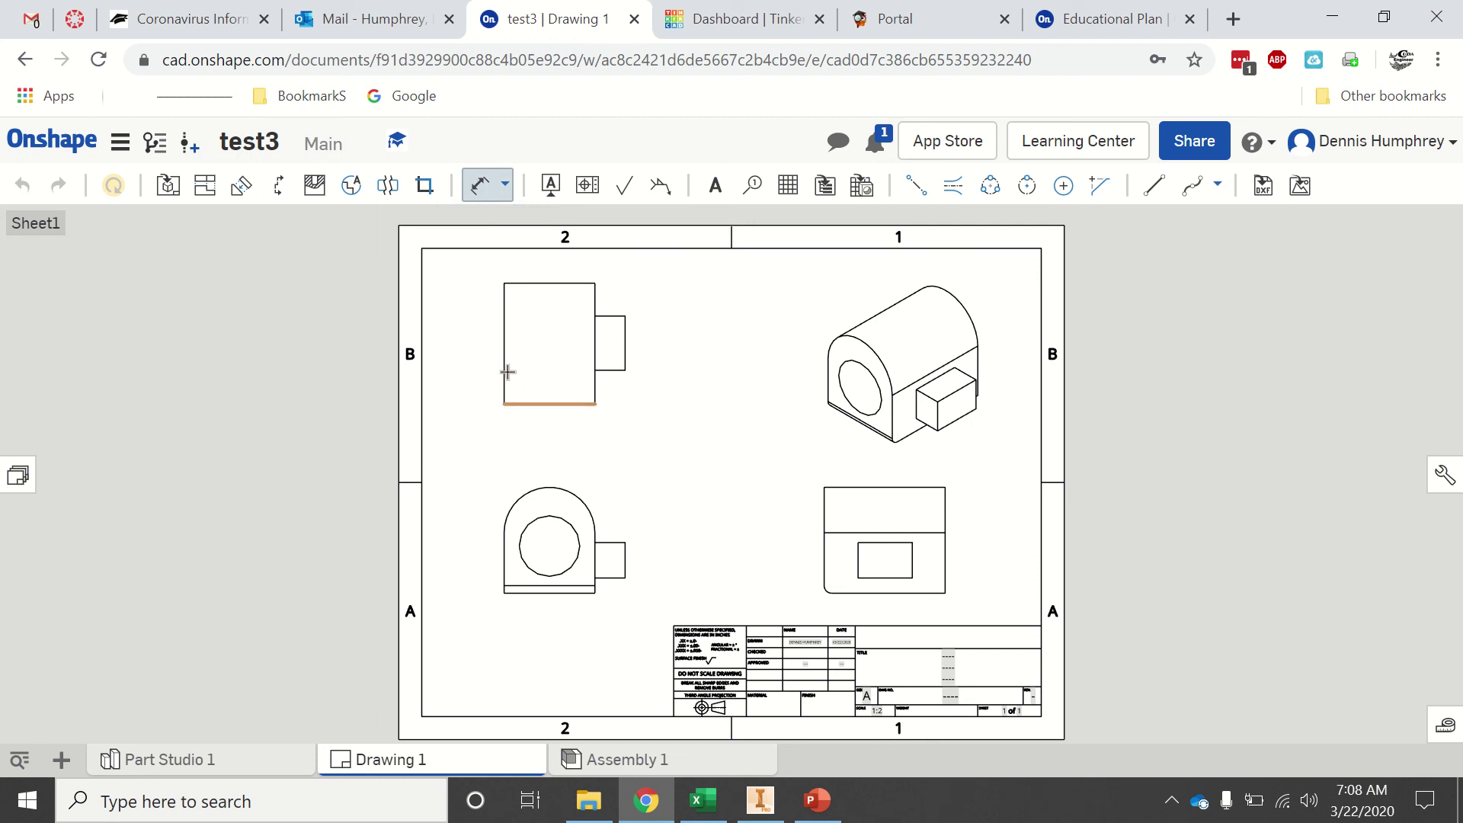
left_click(534, 438)
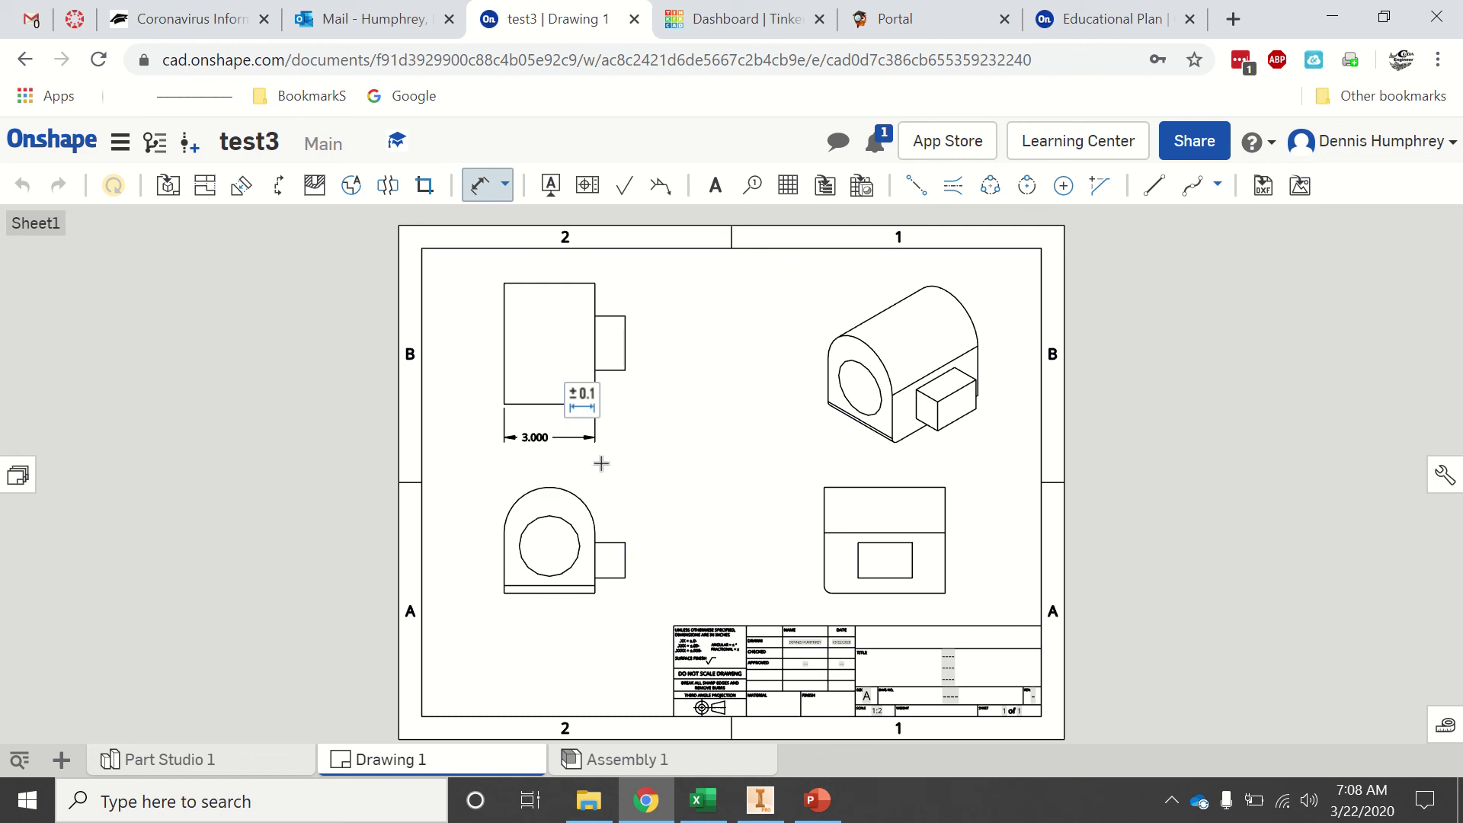
left_click(568, 484)
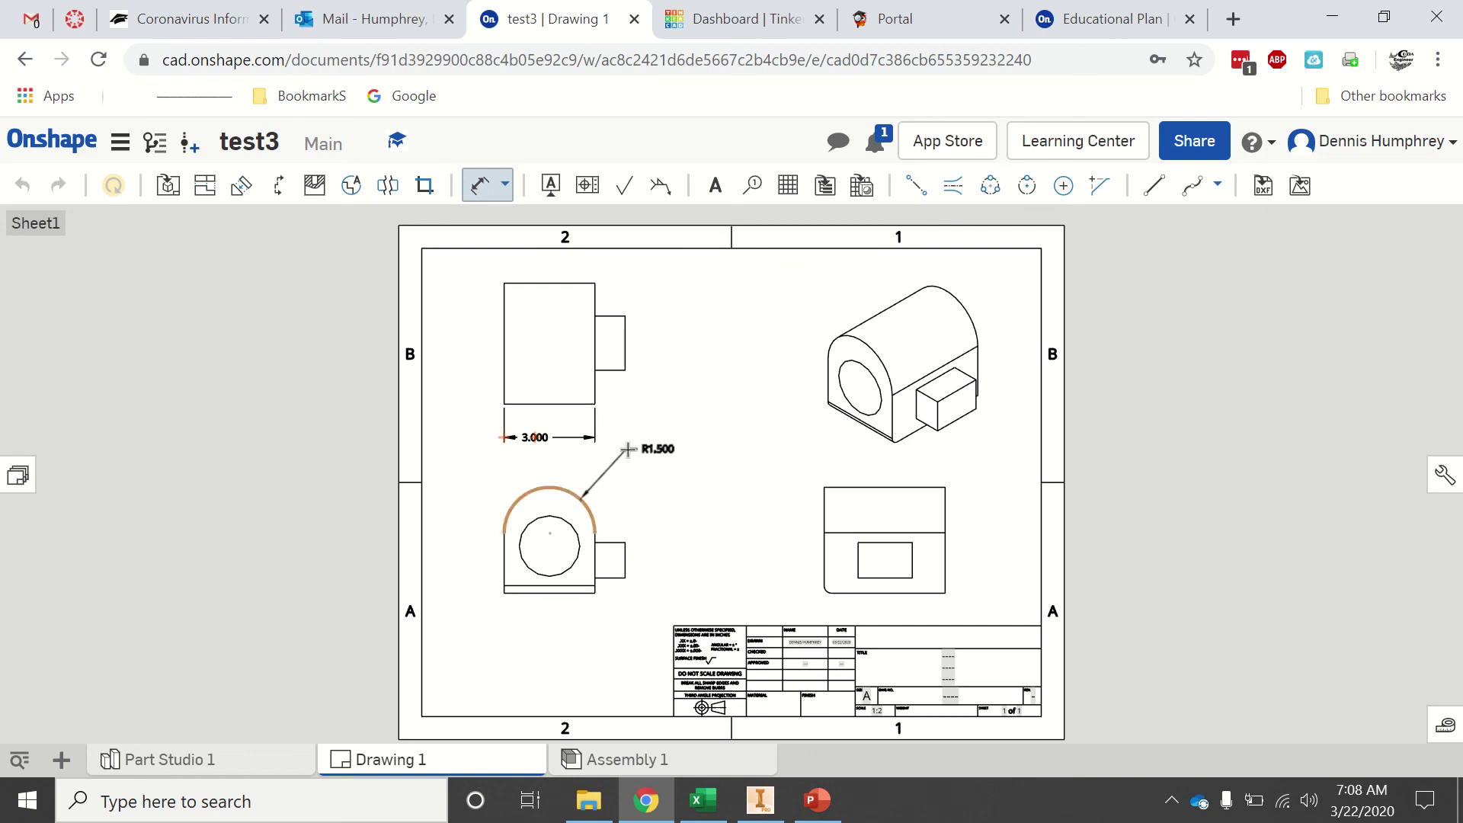
left_click(627, 450)
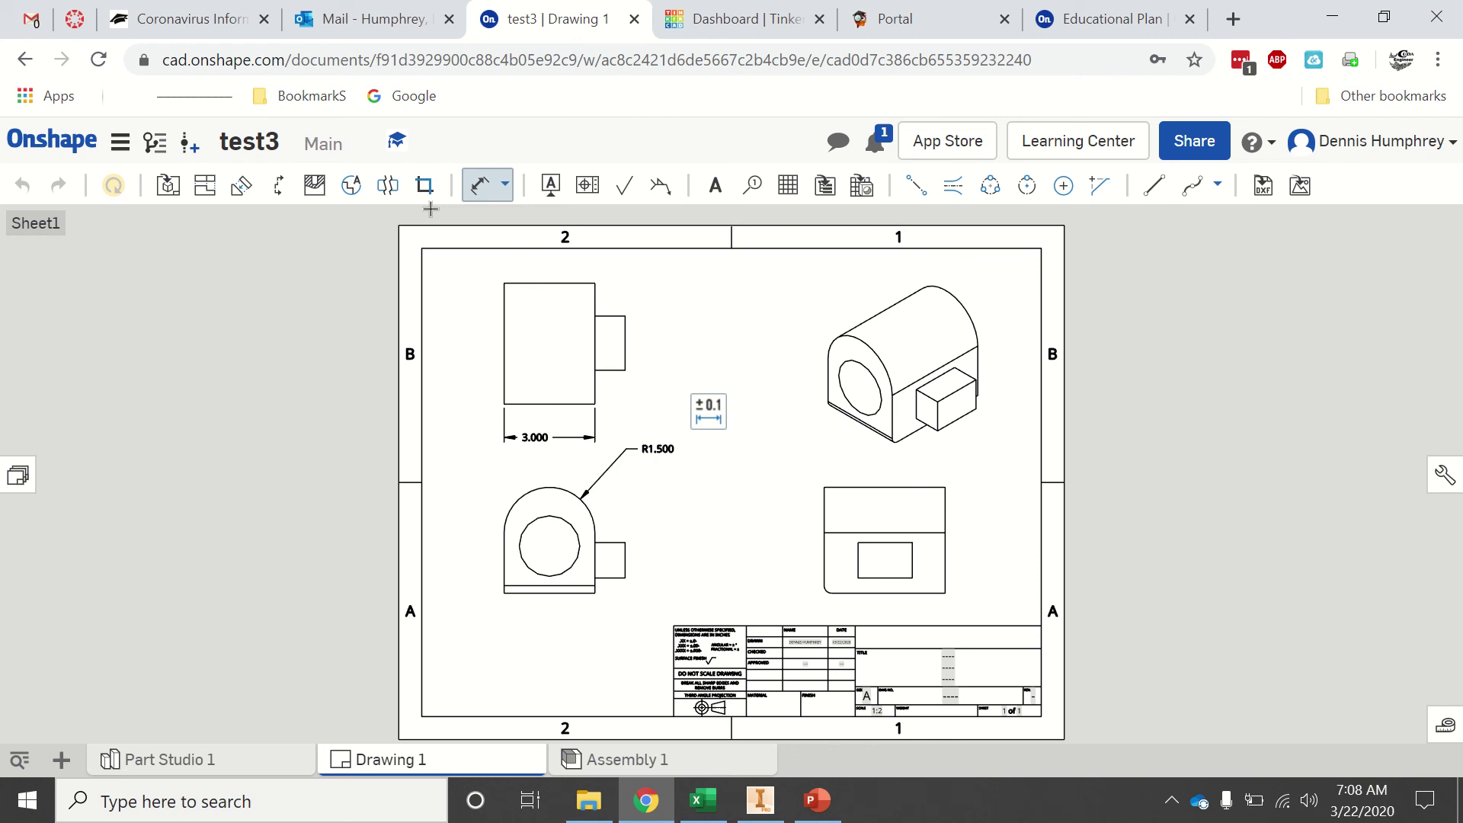
left_click(577, 535)
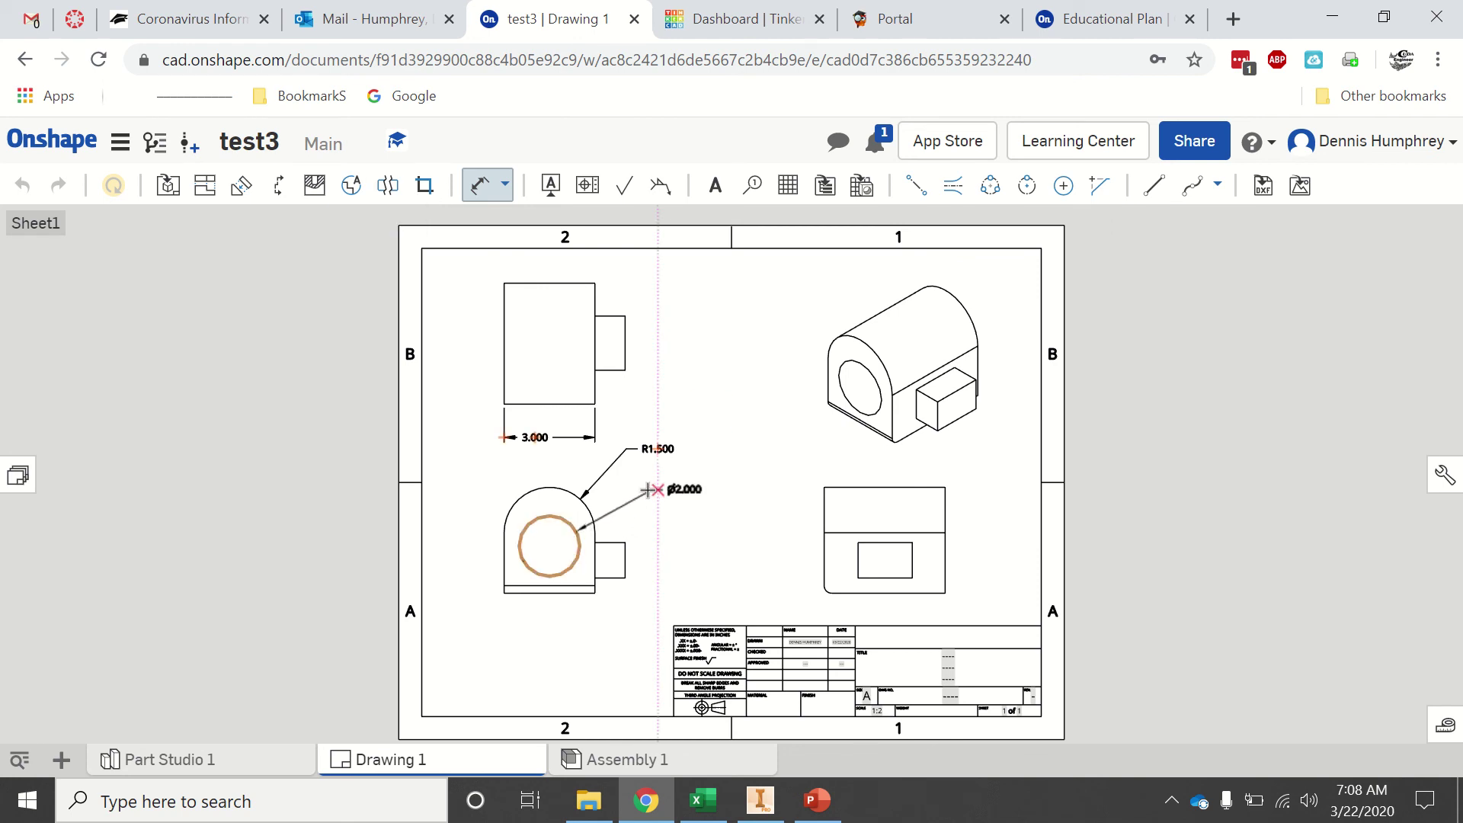
left_click(629, 494)
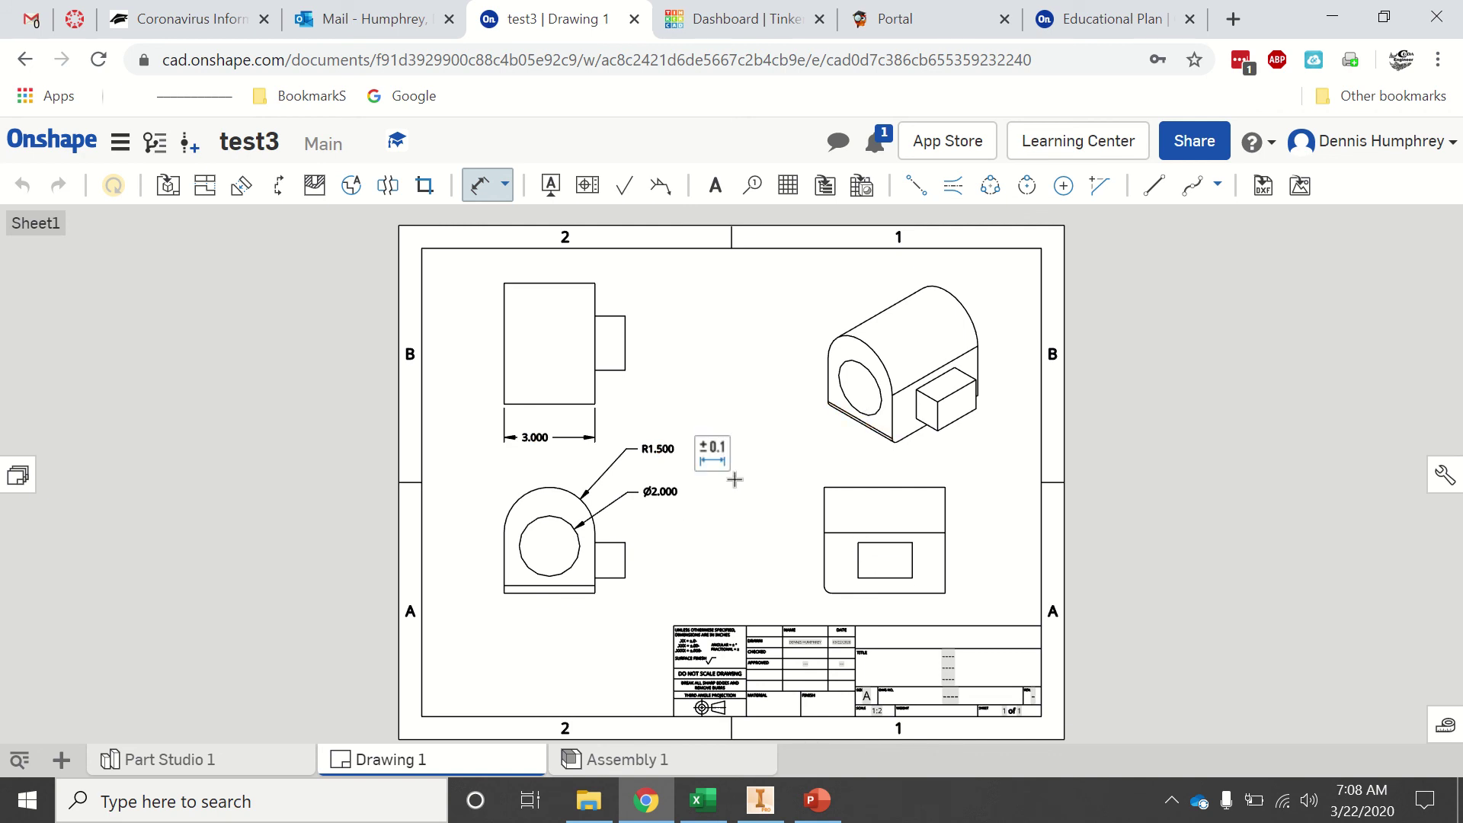
key("Escape")
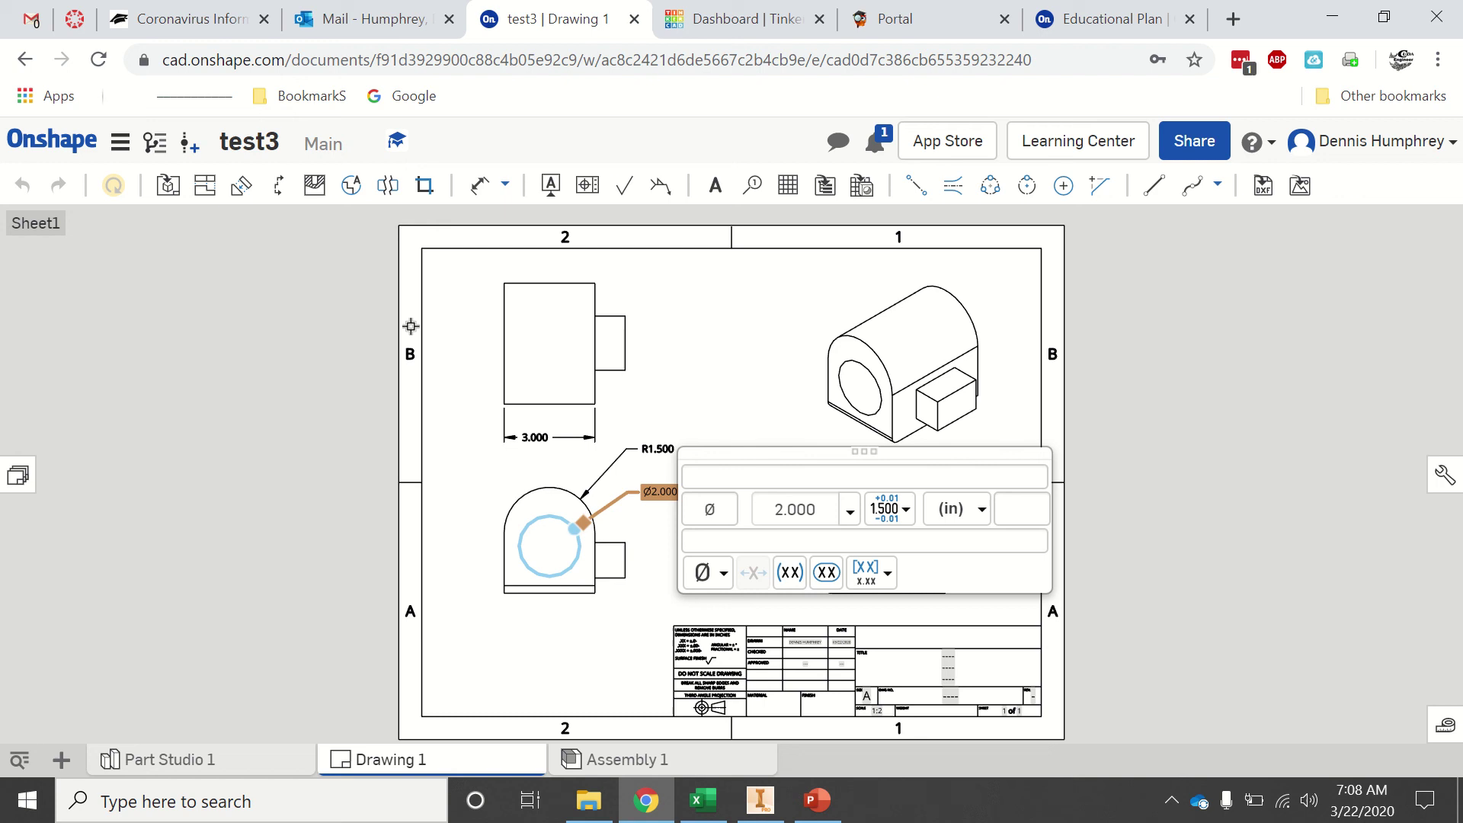
key("Escape")
key("d")
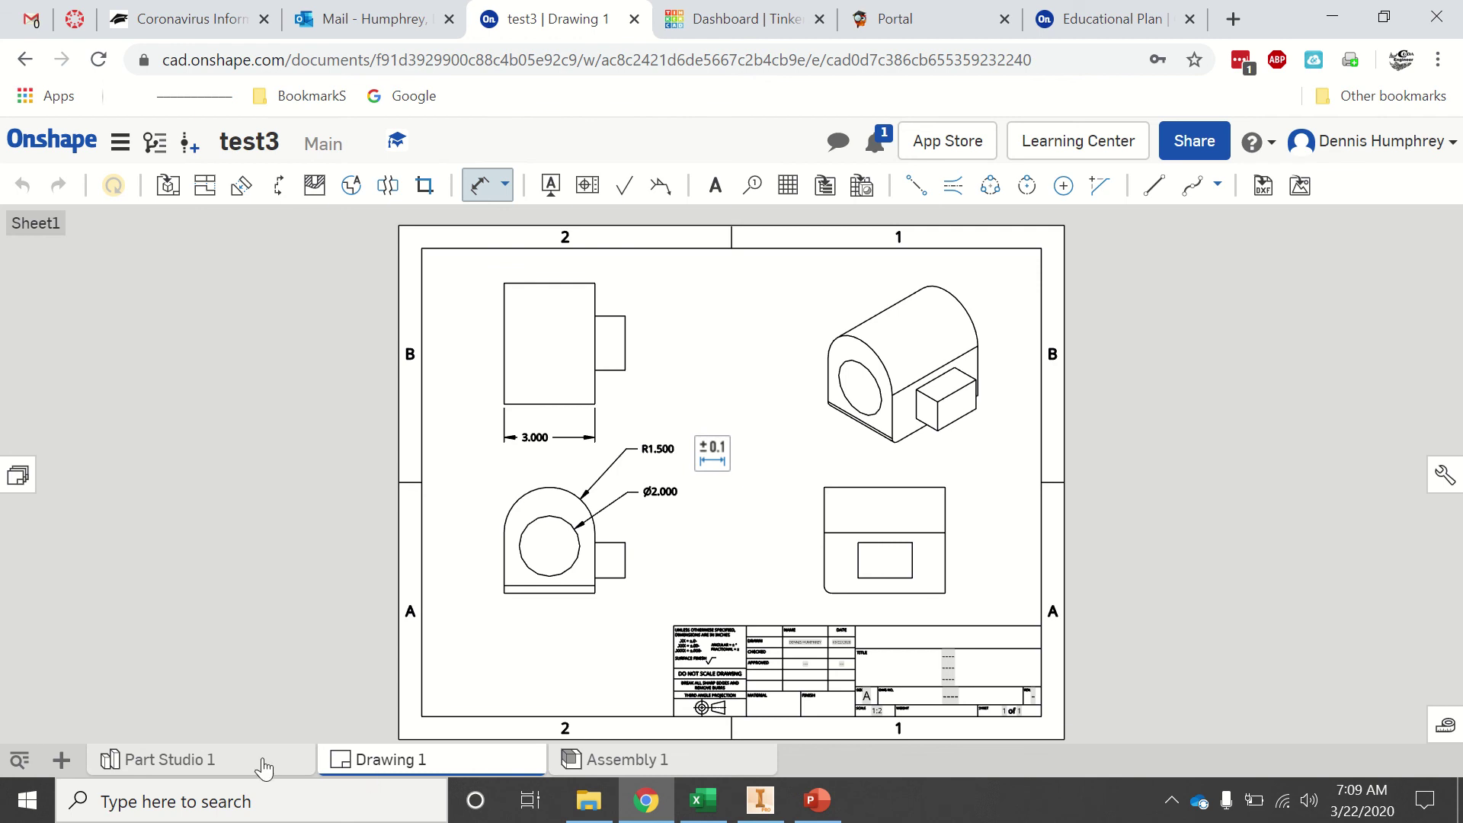
- In Part Studio 1, hide the Top, Front and Right planes and view the part isometrically
mouse_move(219, 760)
left_click(160, 771)
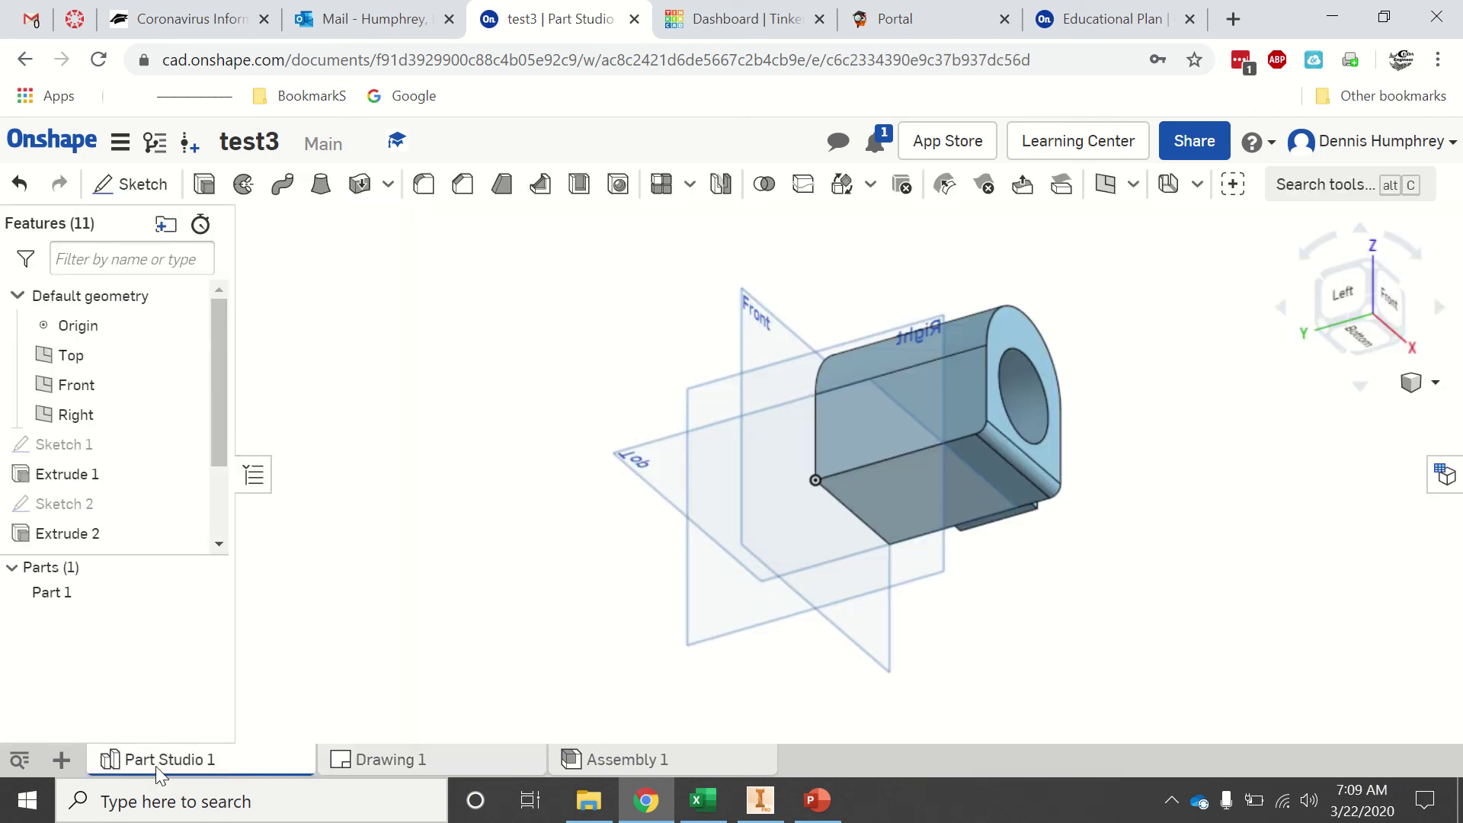
left_click(1371, 259)
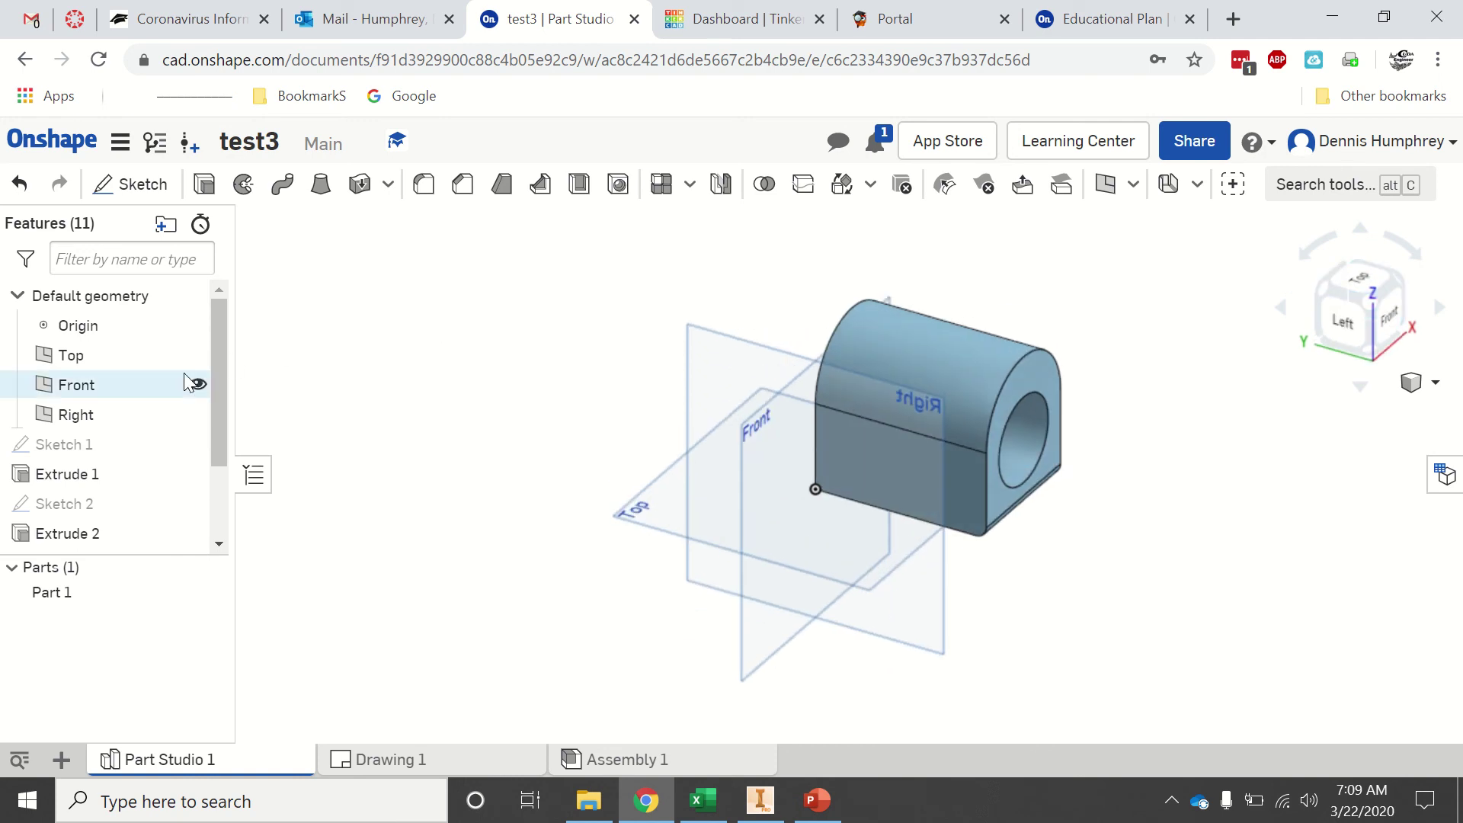
left_click(197, 354)
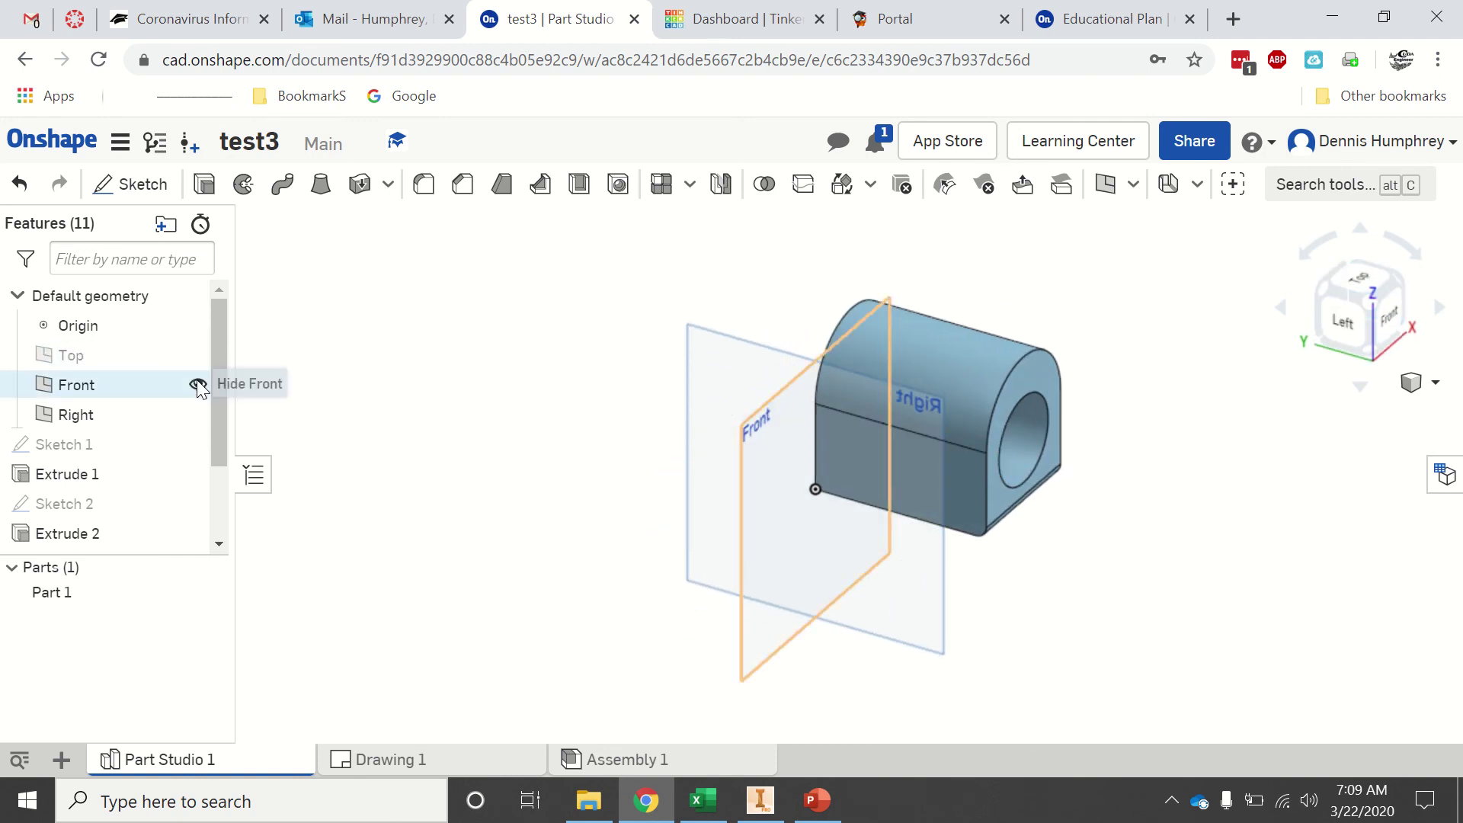
left_click(197, 384)
left_click(198, 414)
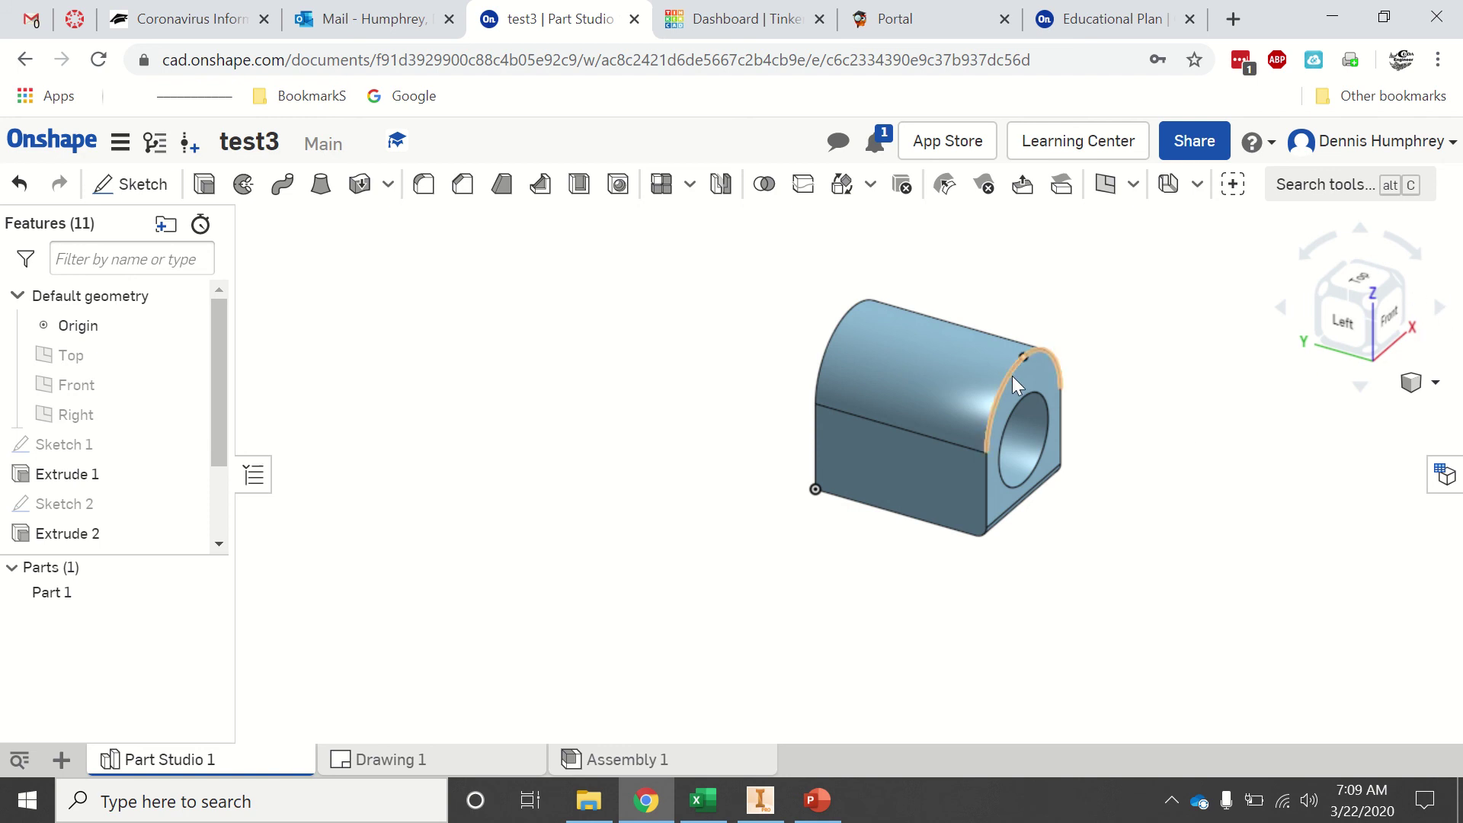
scroll(976, 411, "up", 3)
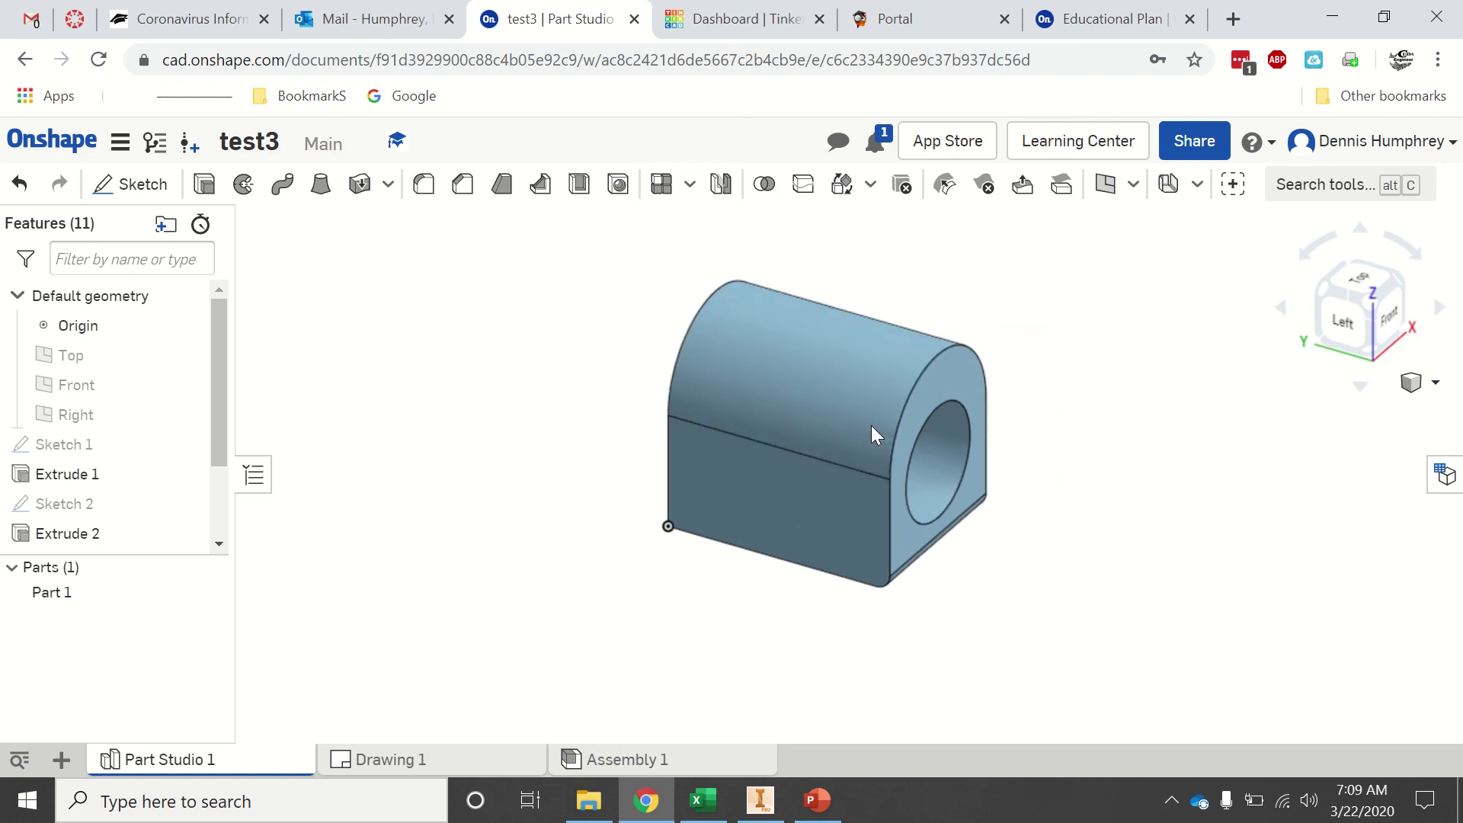
scroll(868, 426, "up", 2)
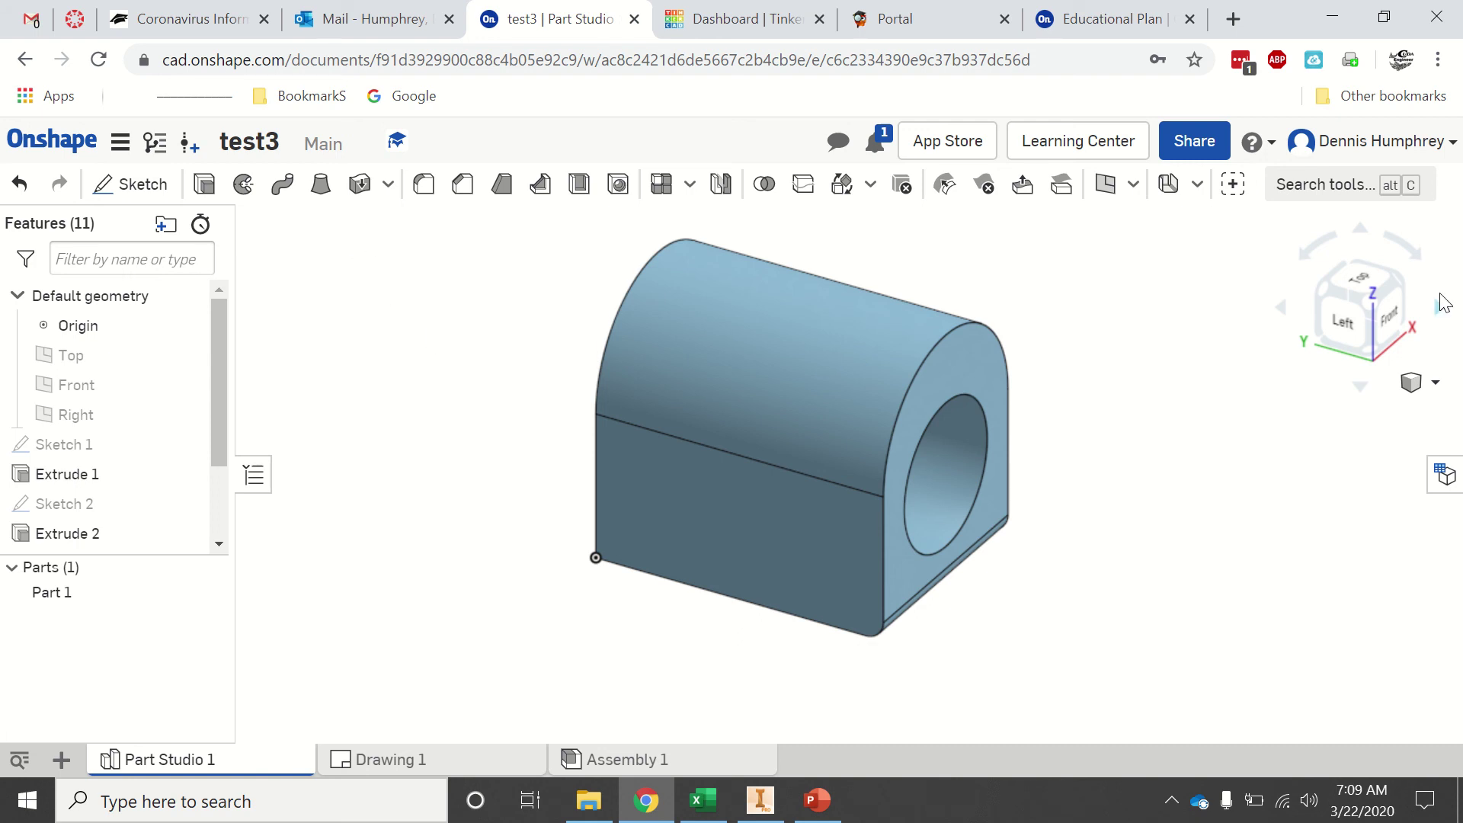
left_click(1396, 282)
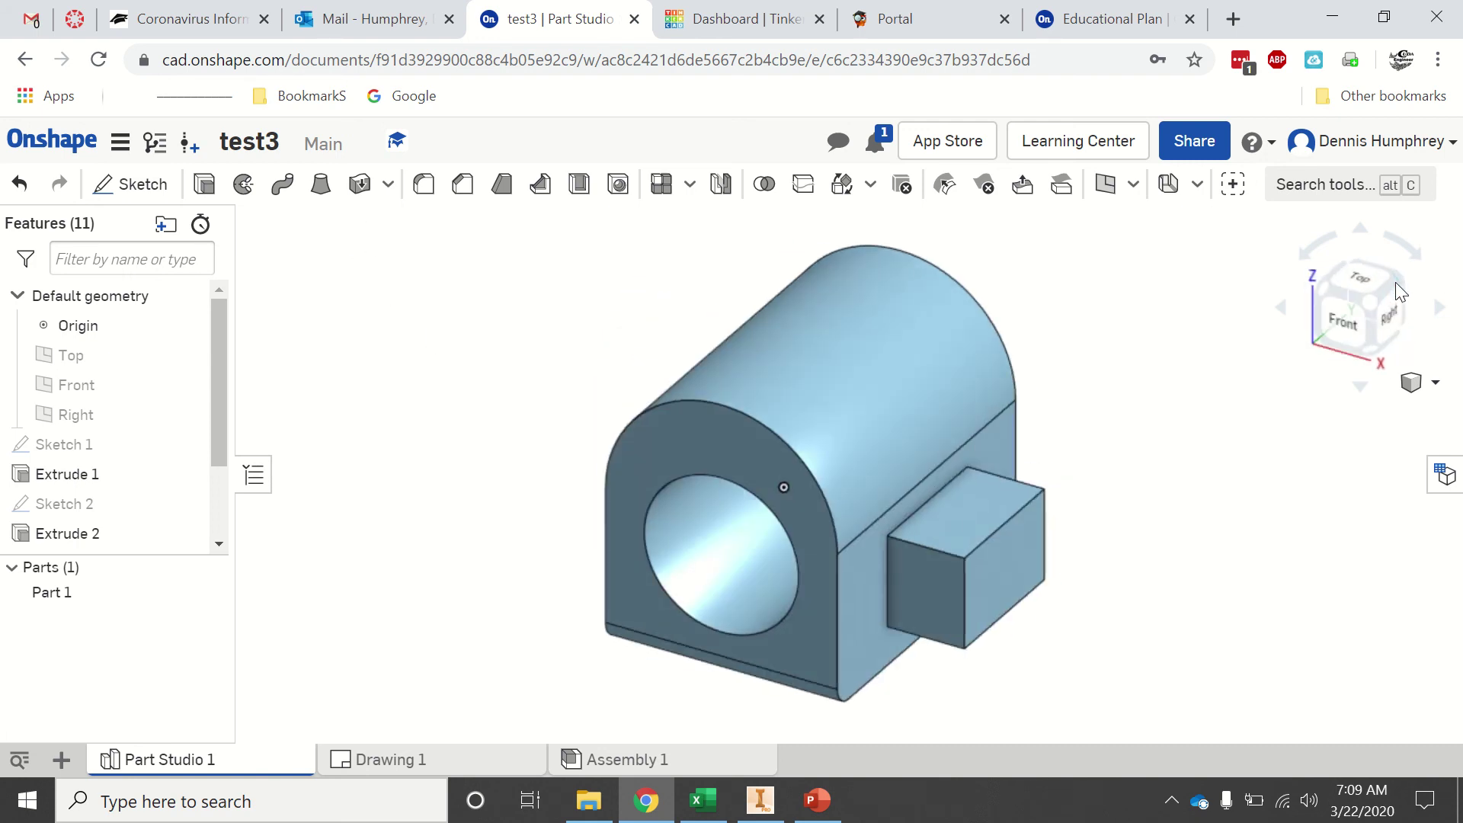
- Look at Assembly 1, then return to Drawing 1 and review its Share settings
left_click(598, 768)
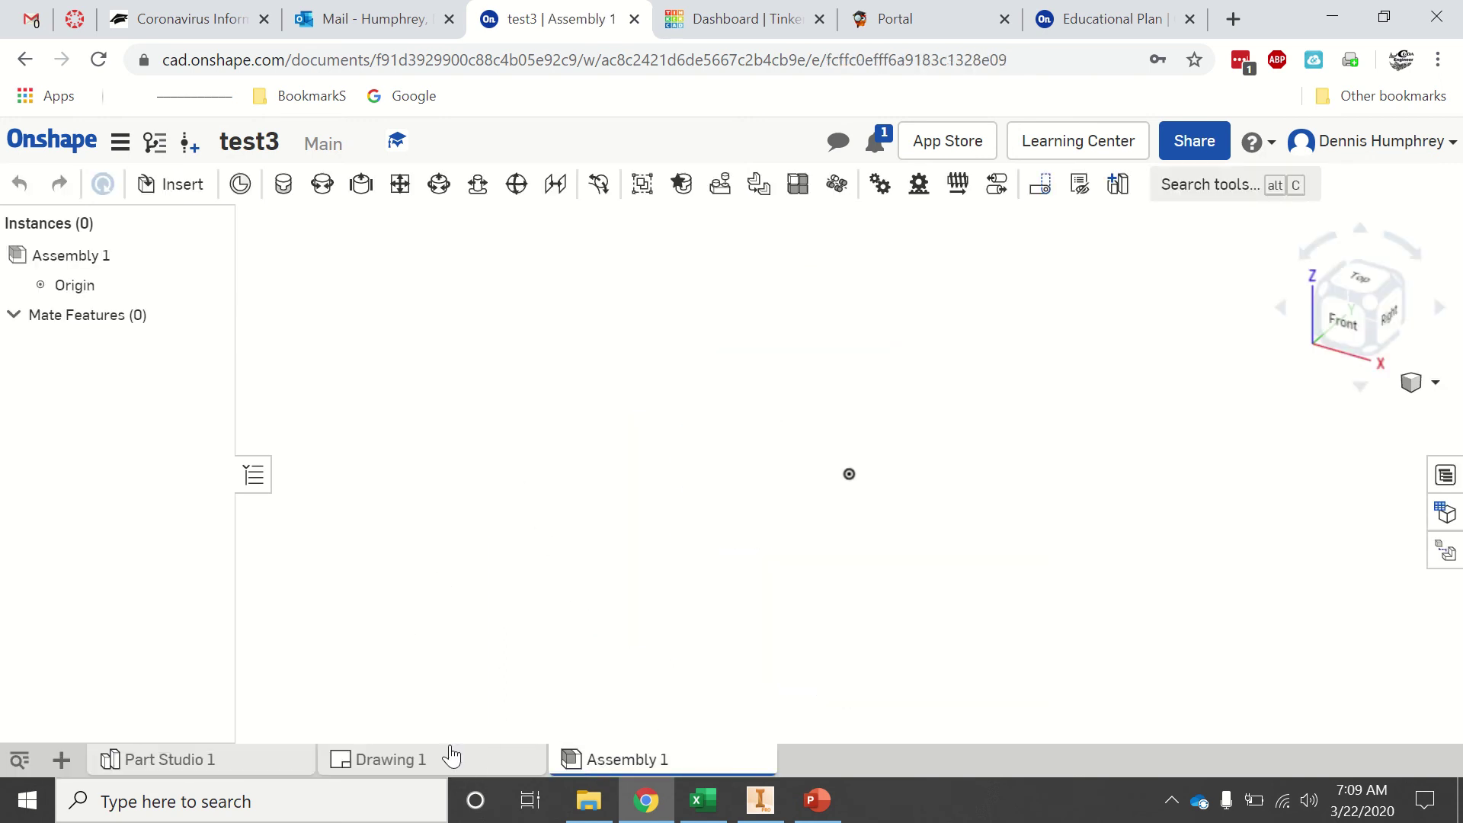
left_click(410, 760)
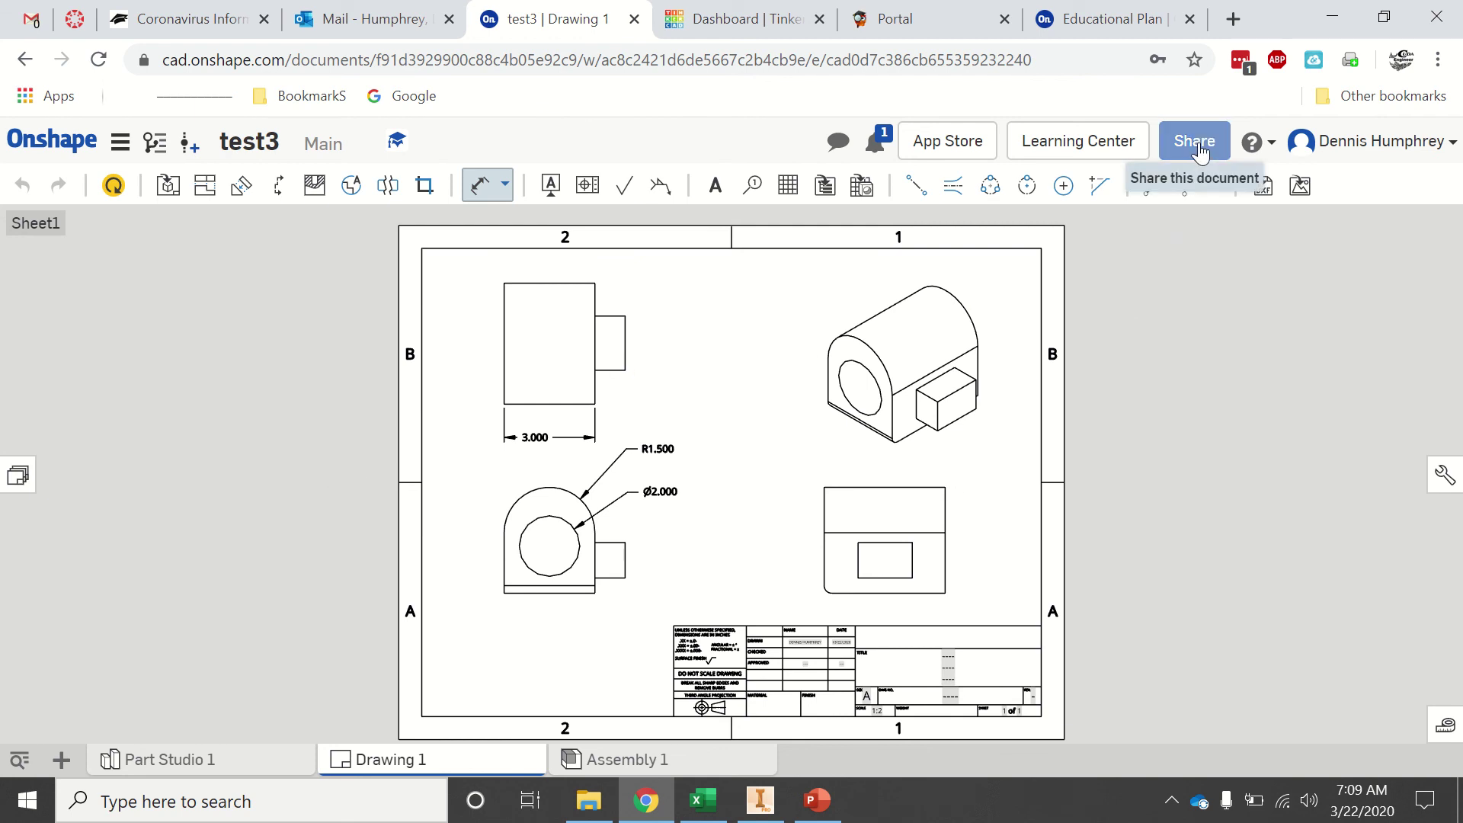
left_click(61, 759)
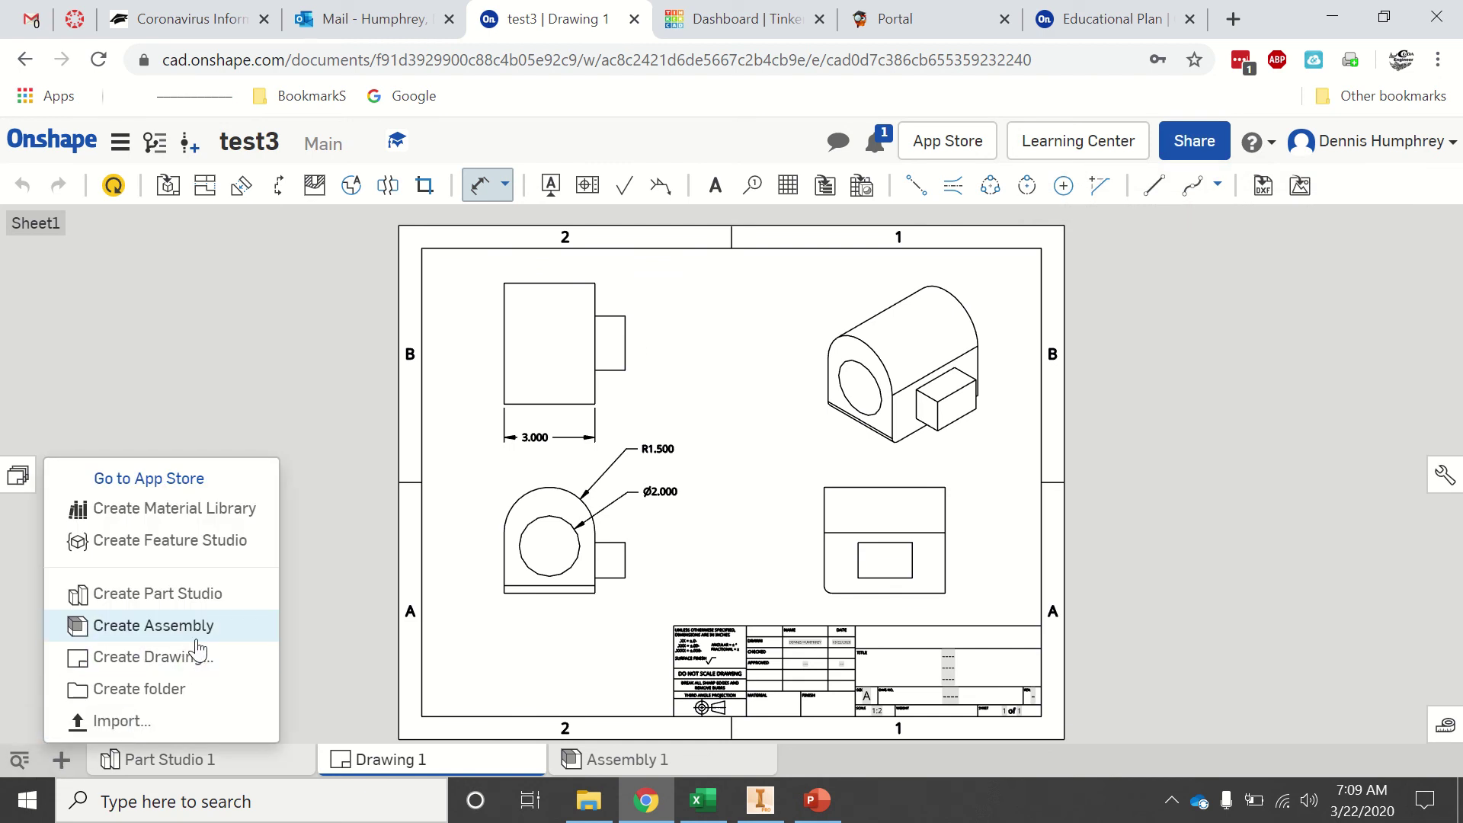
left_click(1199, 143)
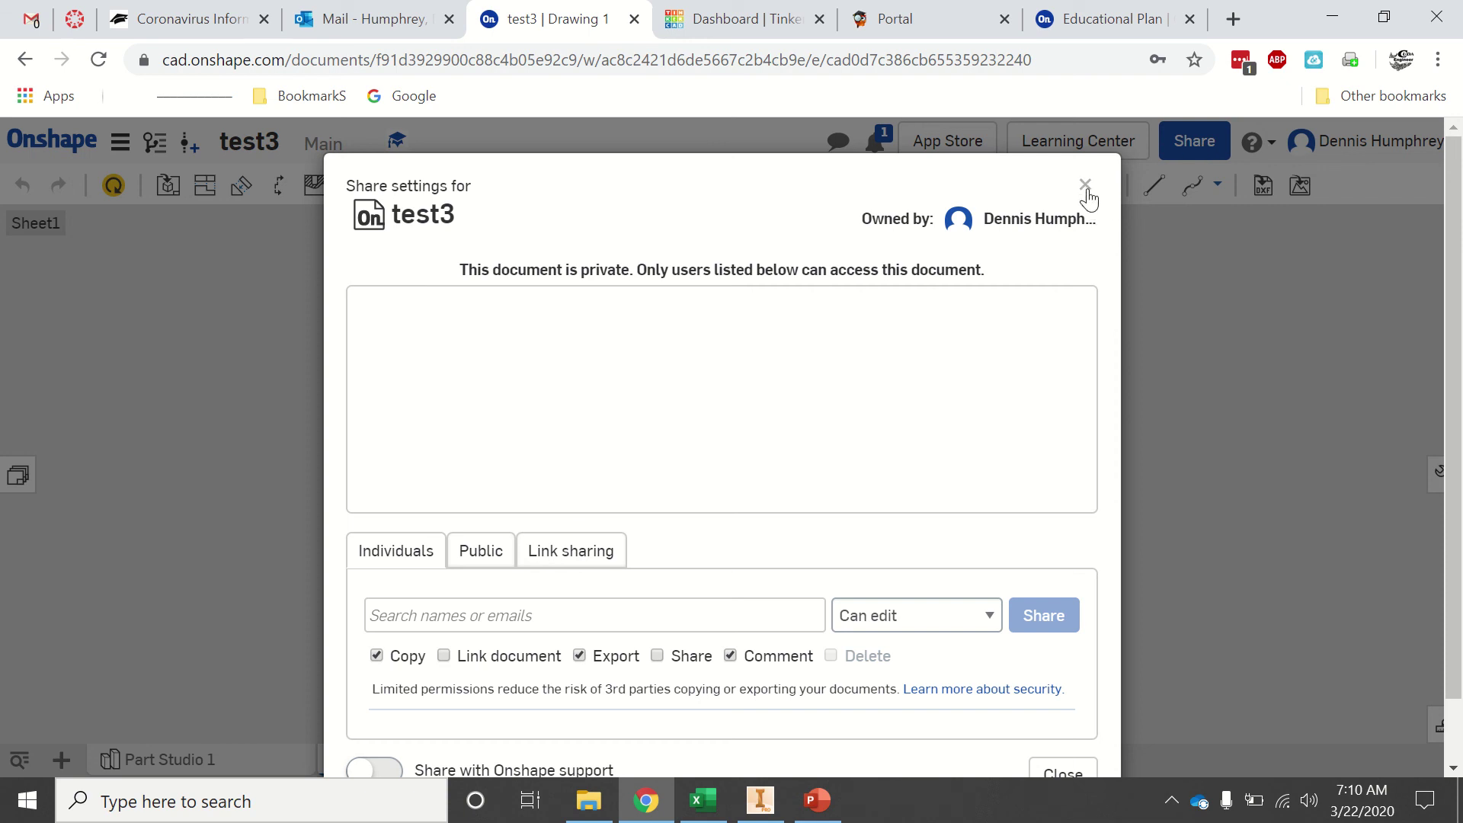
left_click(1084, 185)
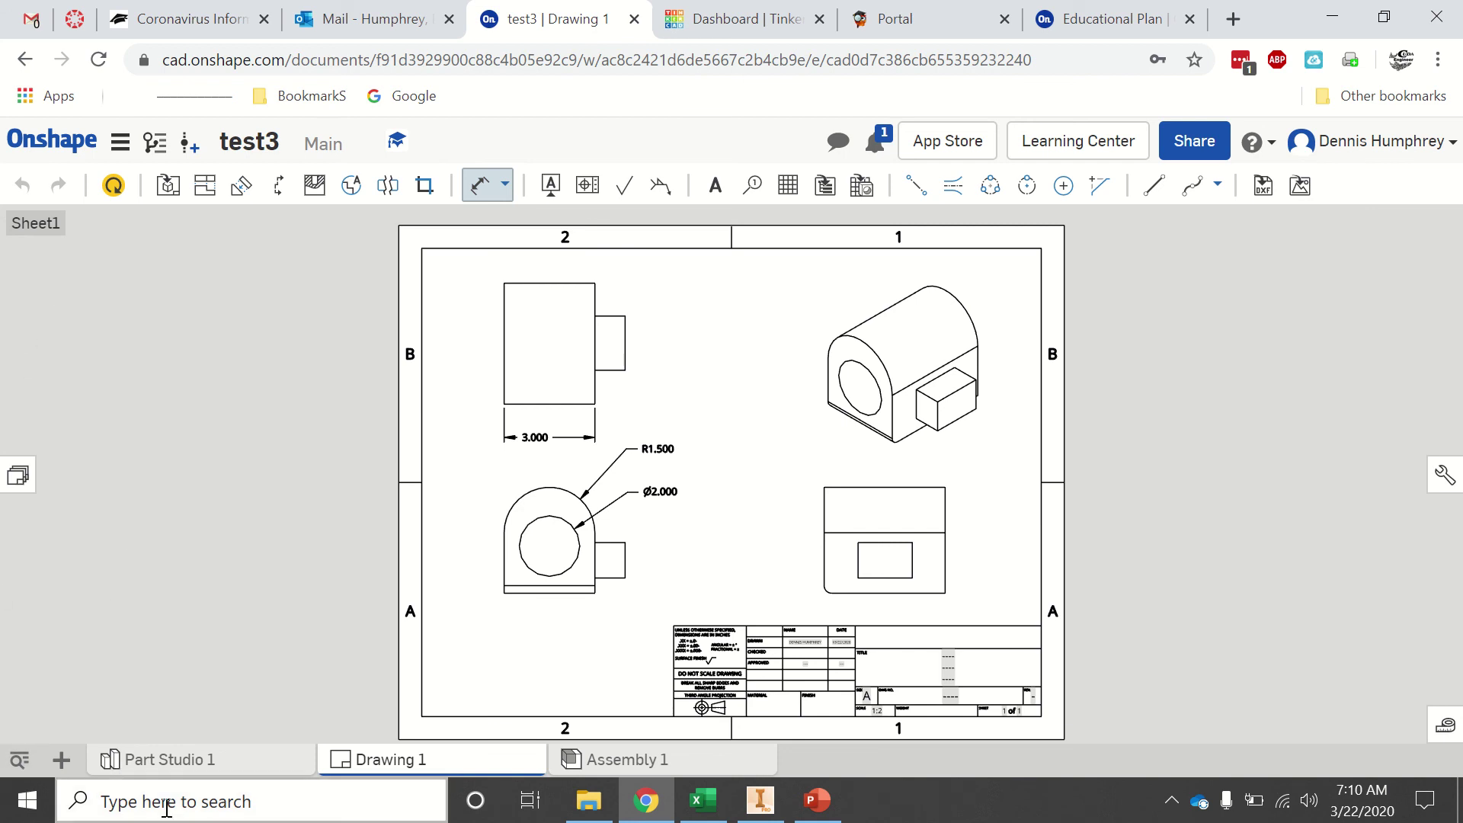
- Review Part 1's Export formats, leaving SOLIDWORKS selected, then cancel the export
left_click(172, 757)
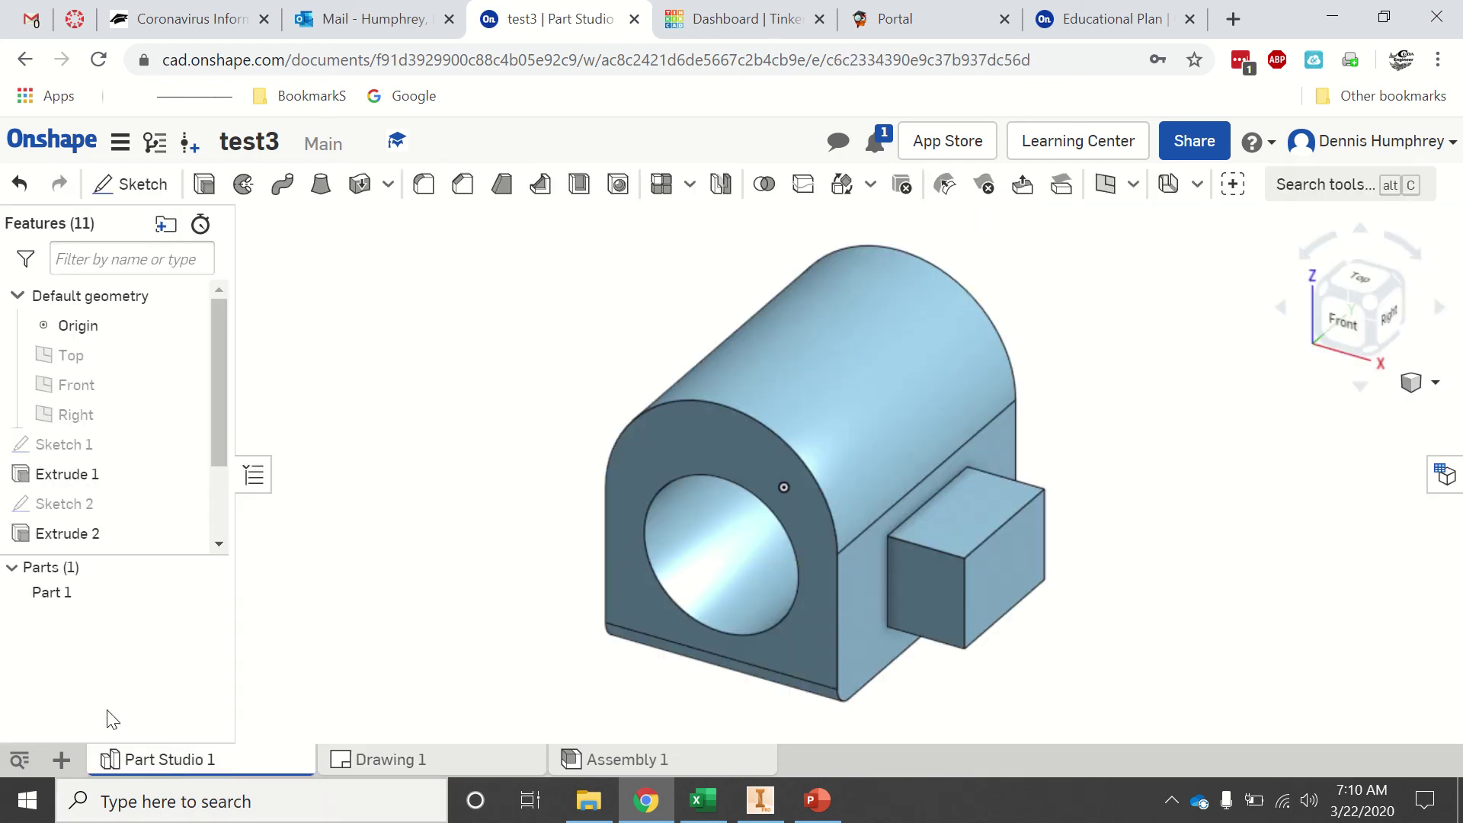
right_click(55, 602)
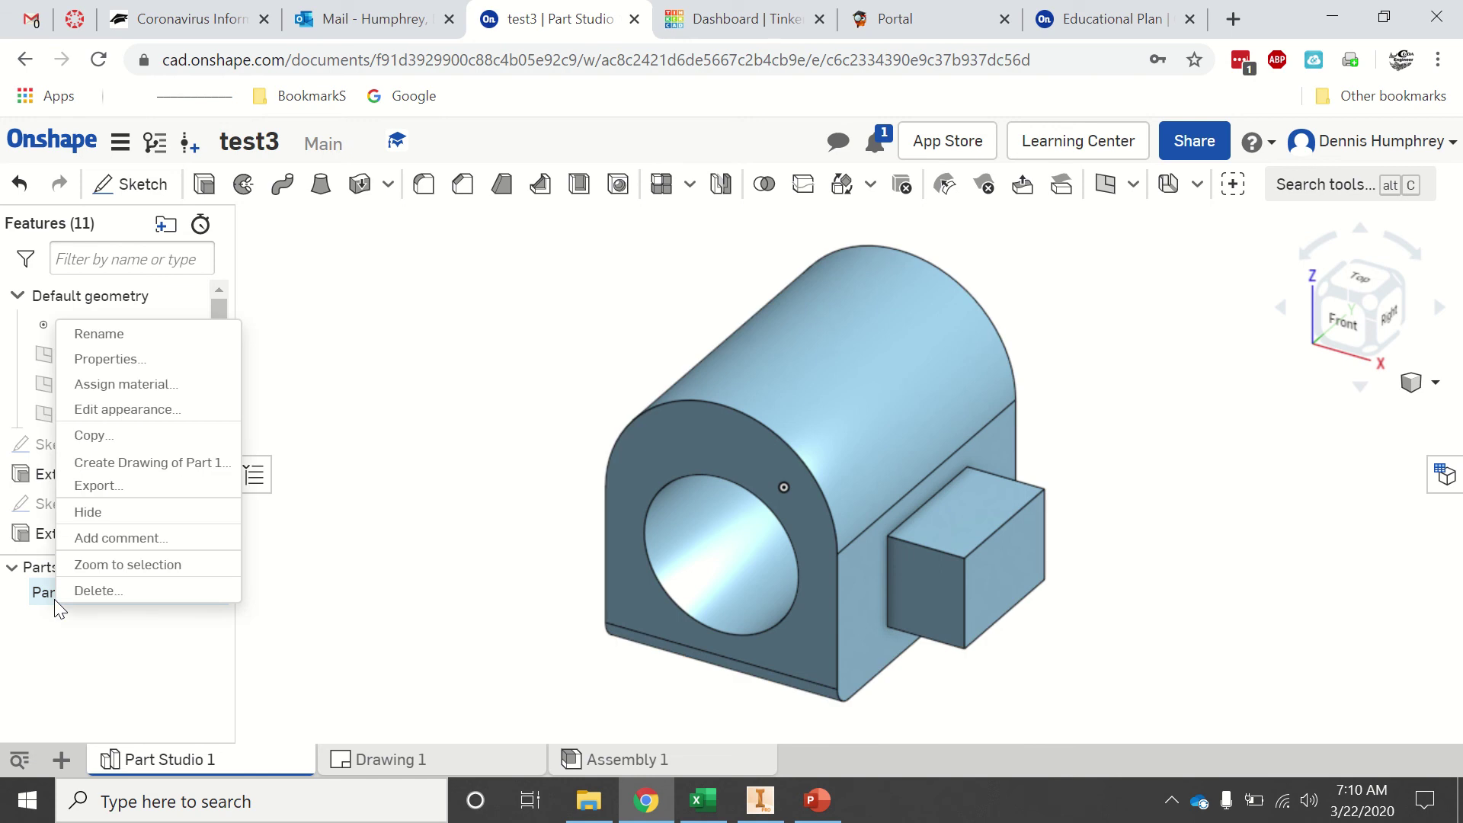
left_click(87, 491)
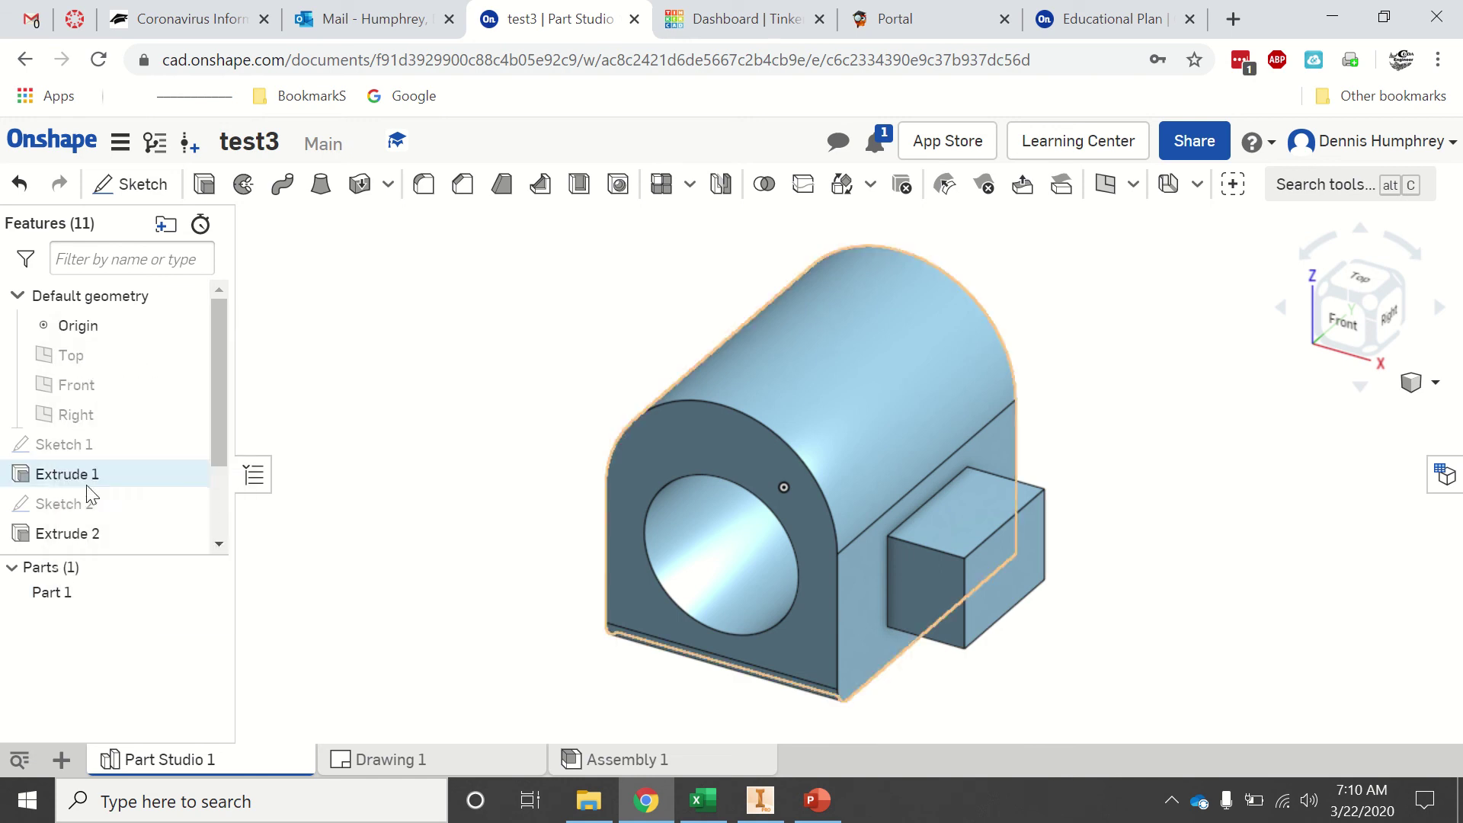
left_click(481, 348)
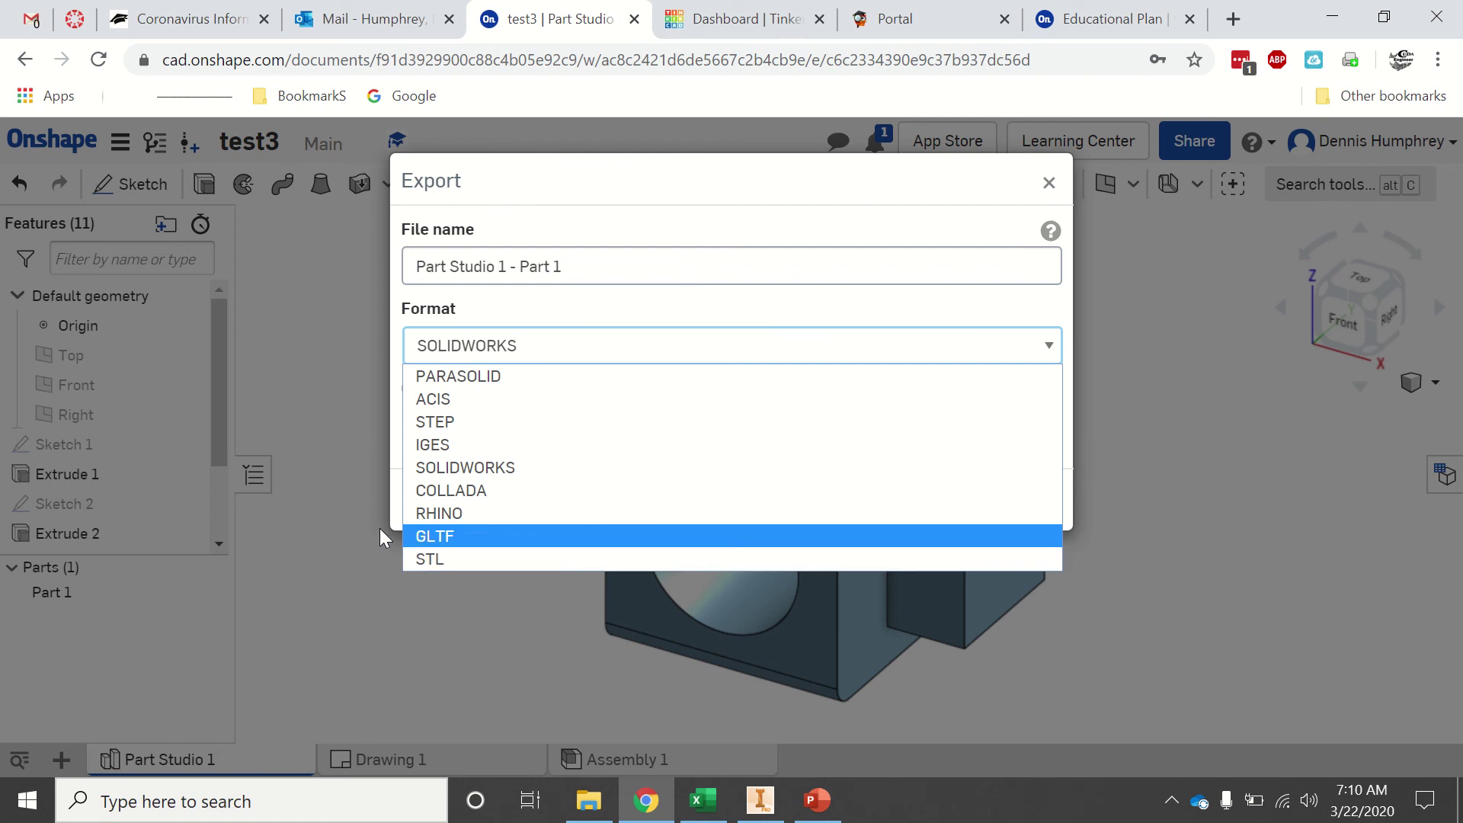
left_click(341, 524)
left_click(1004, 510)
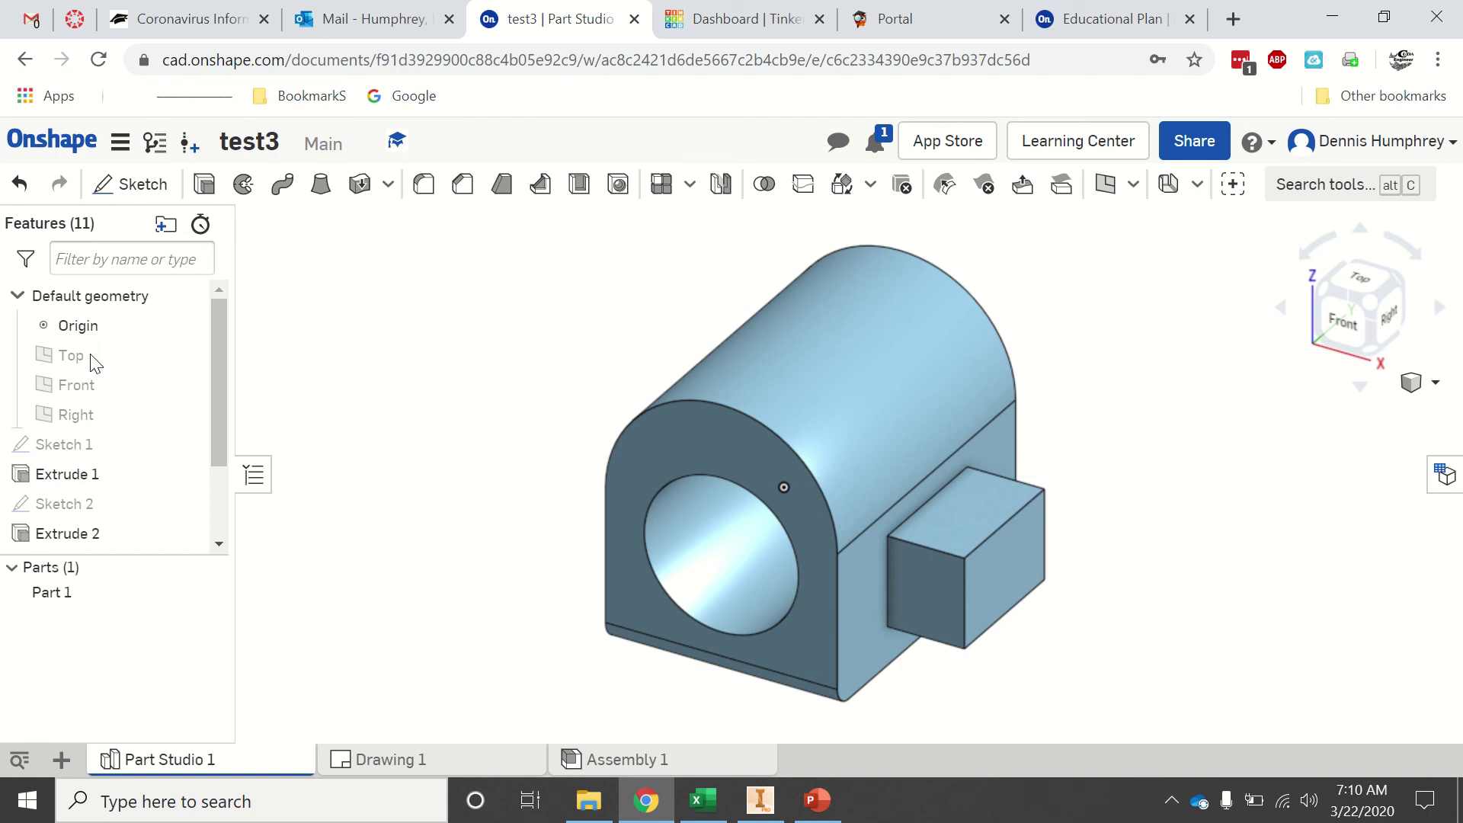
left_click_drag(219, 413, 220, 500)
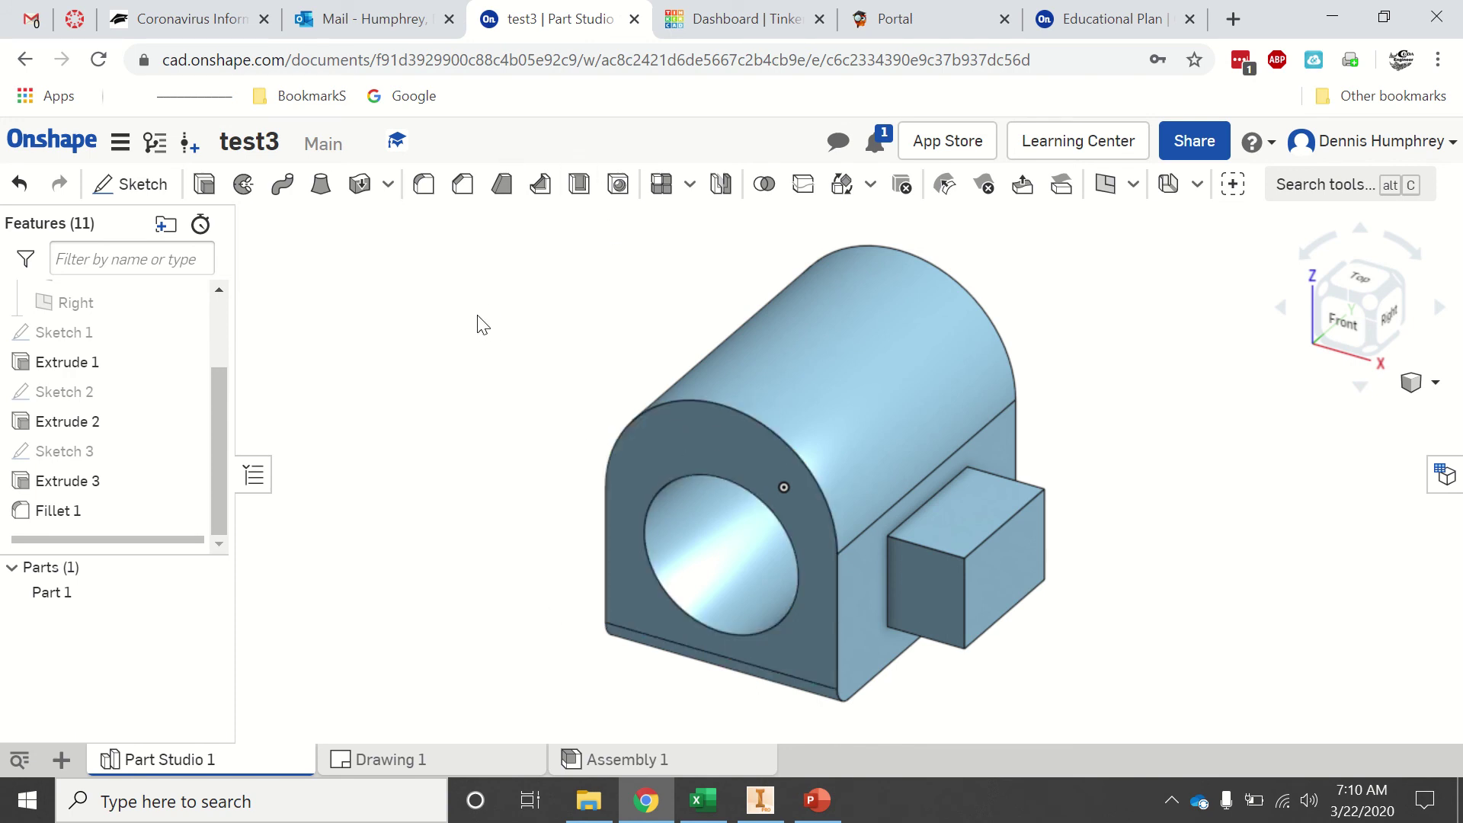
left_click(792, 361)
right_click(792, 355)
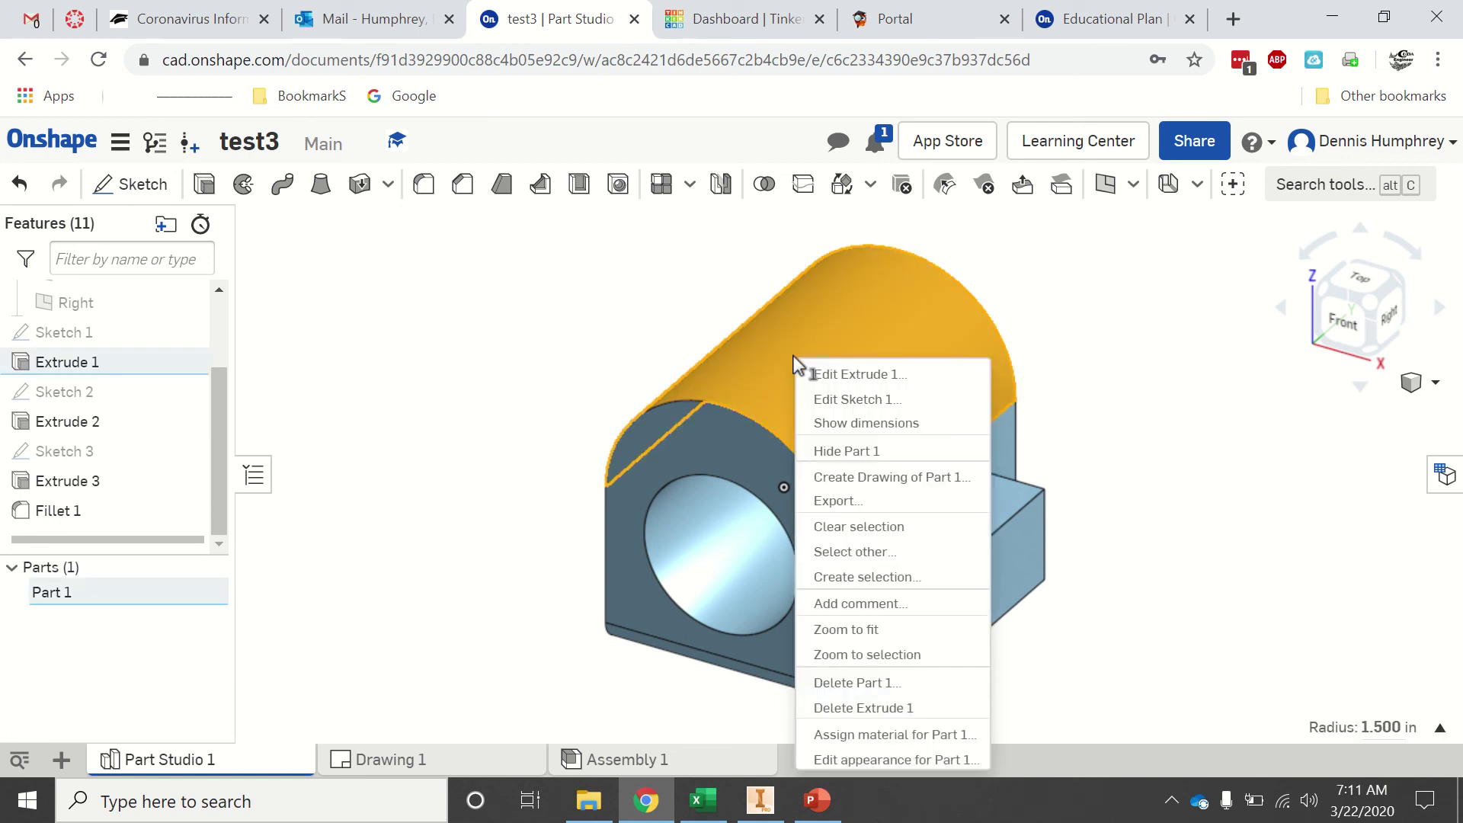
left_click(454, 287)
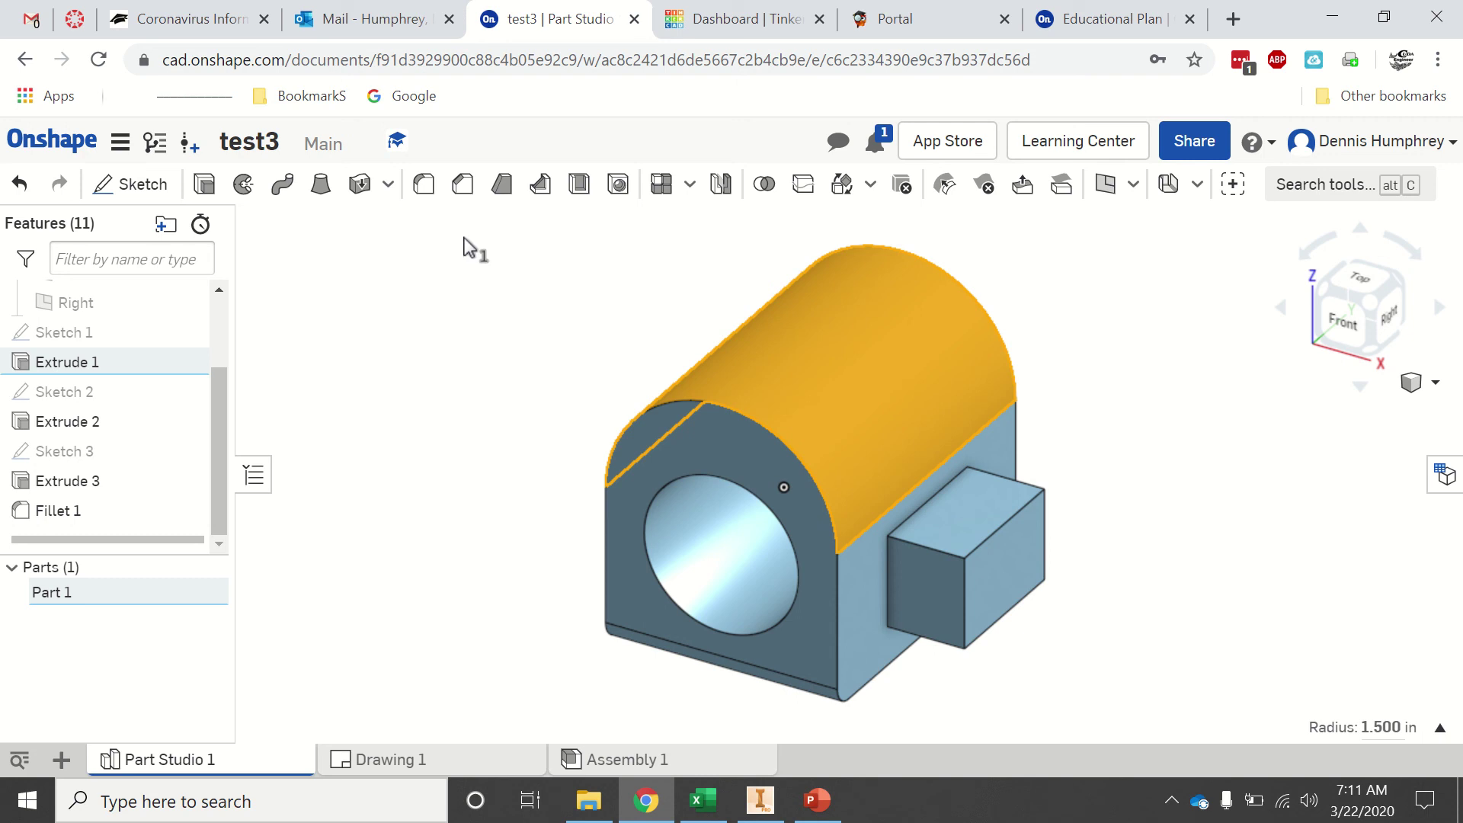
left_click(466, 277)
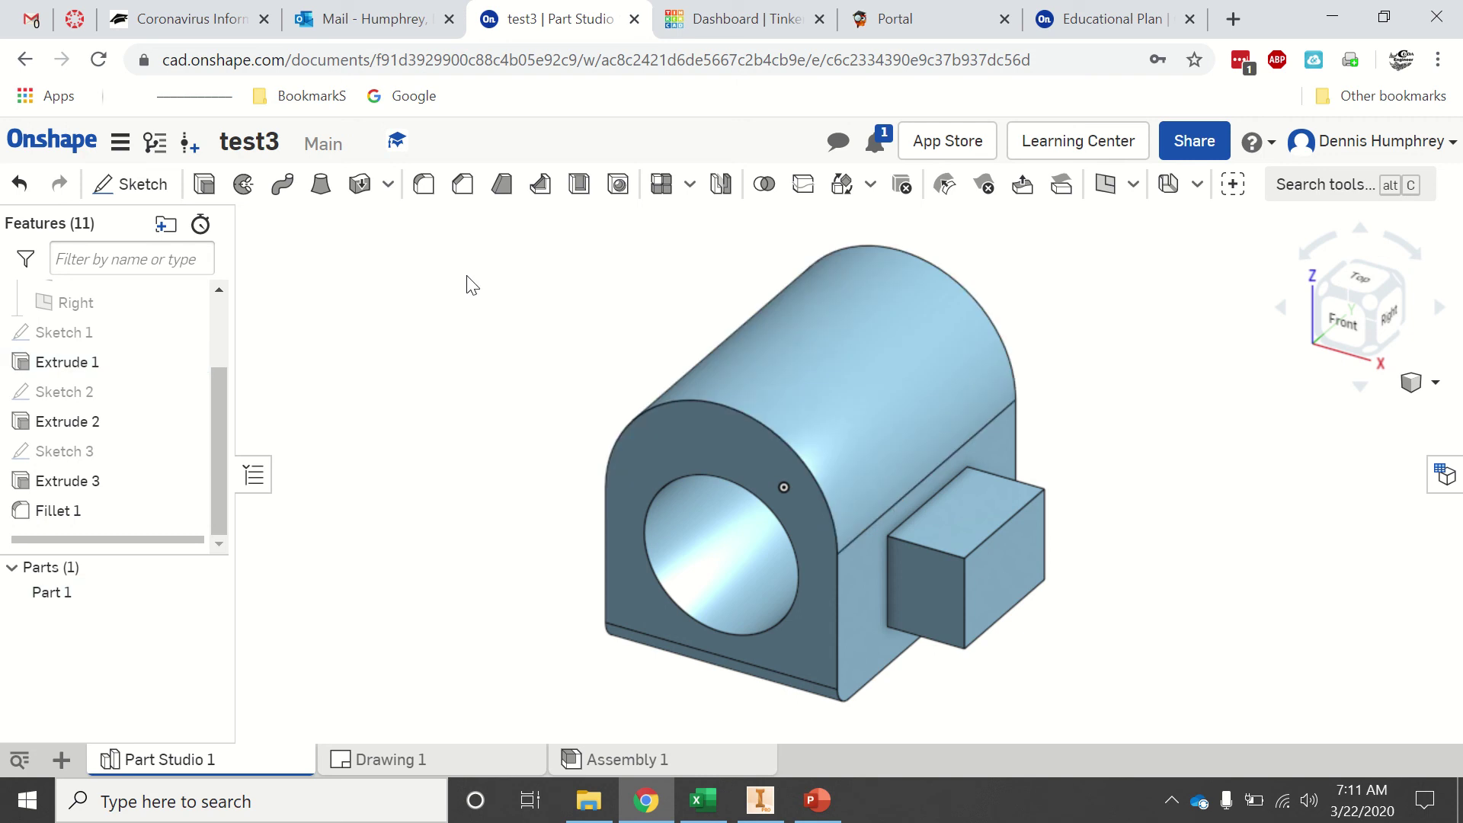